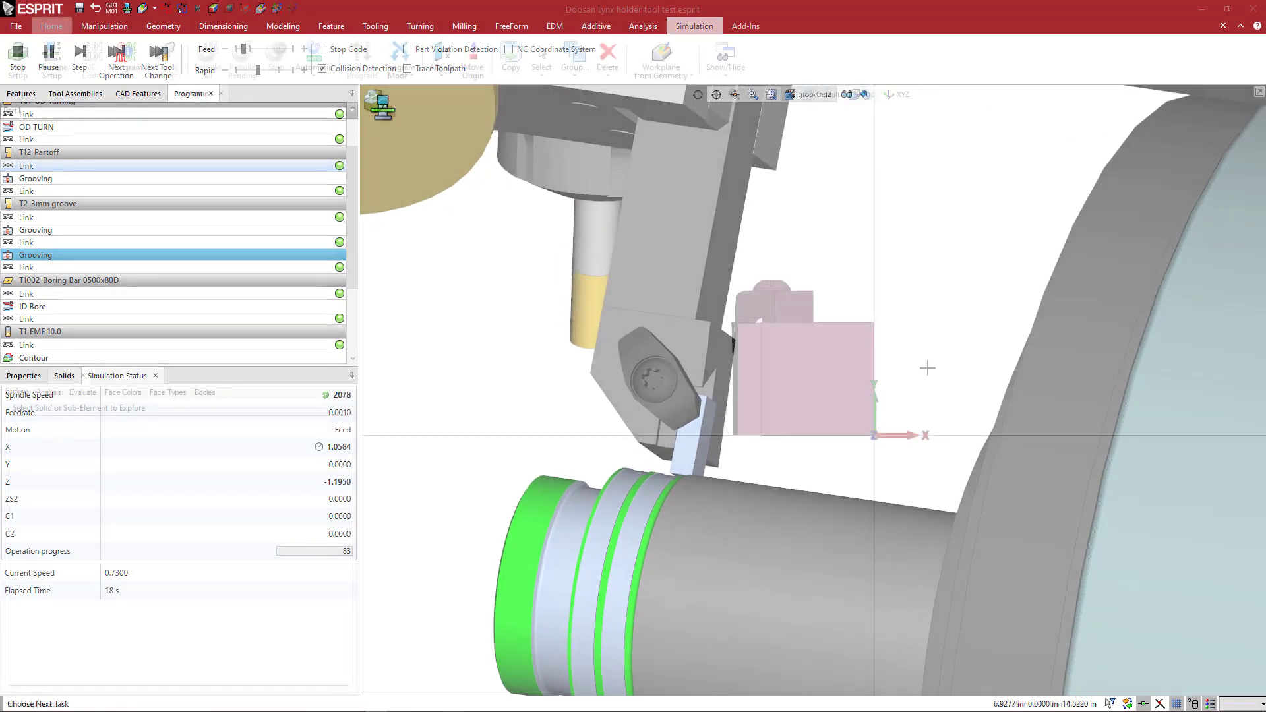
pyautogui.moveTo(927, 368); pyautogui.dragTo(923, 353, button='middle')
pyautogui.moveTo(923, 353); pyautogui.dragTo(924, 350, button='middle')
pyautogui.moveTo(924, 350); pyautogui.dragTo(922, 348, button='middle')
pyautogui.moveTo(922, 348); pyautogui.dragTo(945, 397, button='middle')
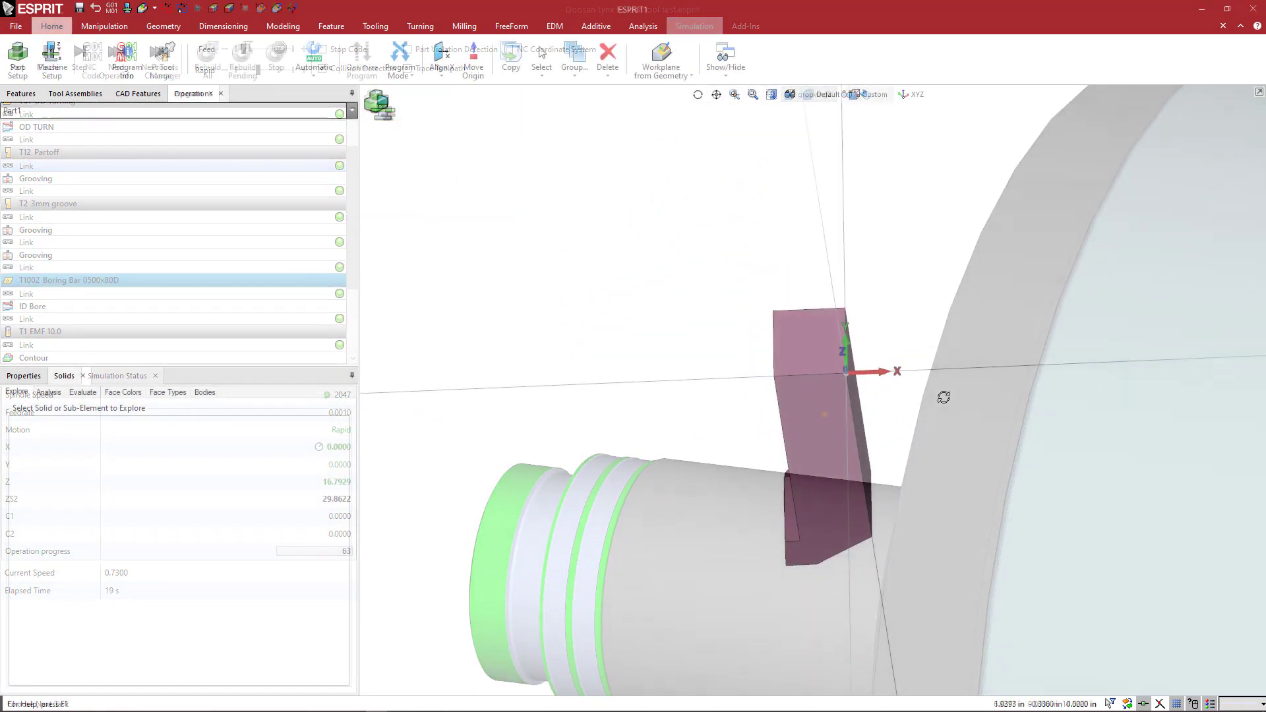
pyautogui.moveTo(945, 397); pyautogui.dragTo(958, 402, button='middle')
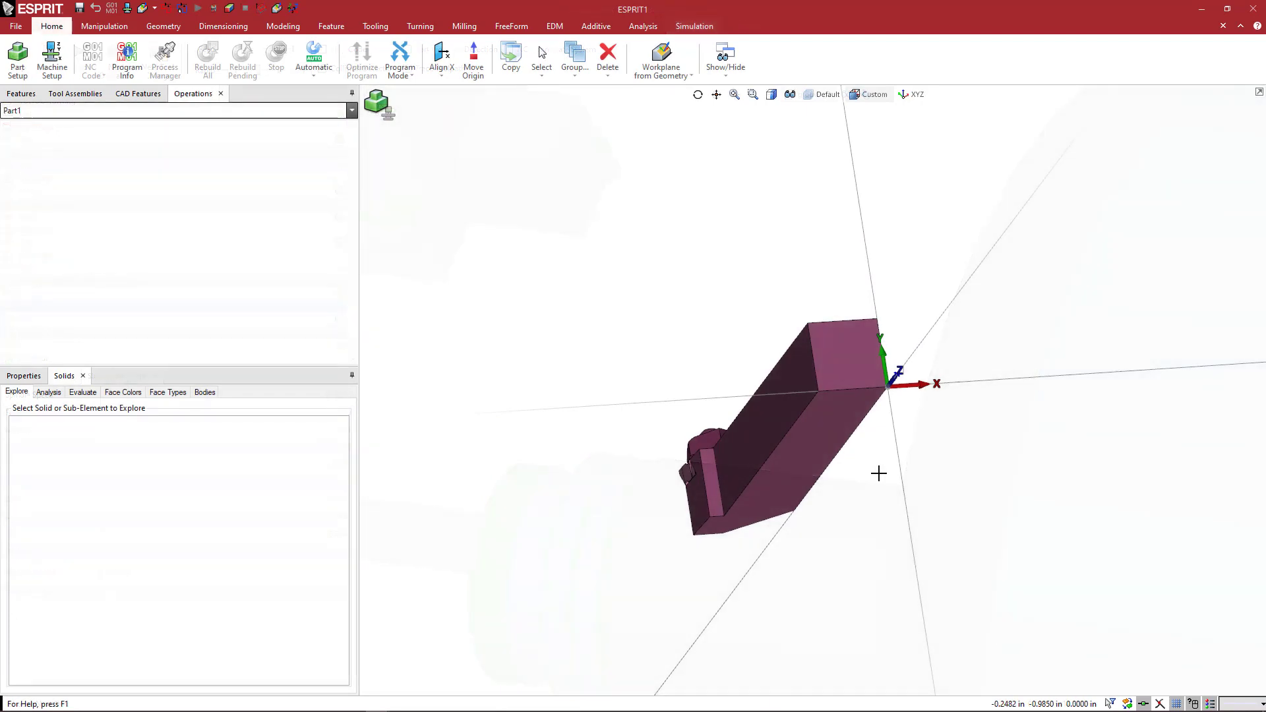
pyautogui.scroll(2, 878, 473)
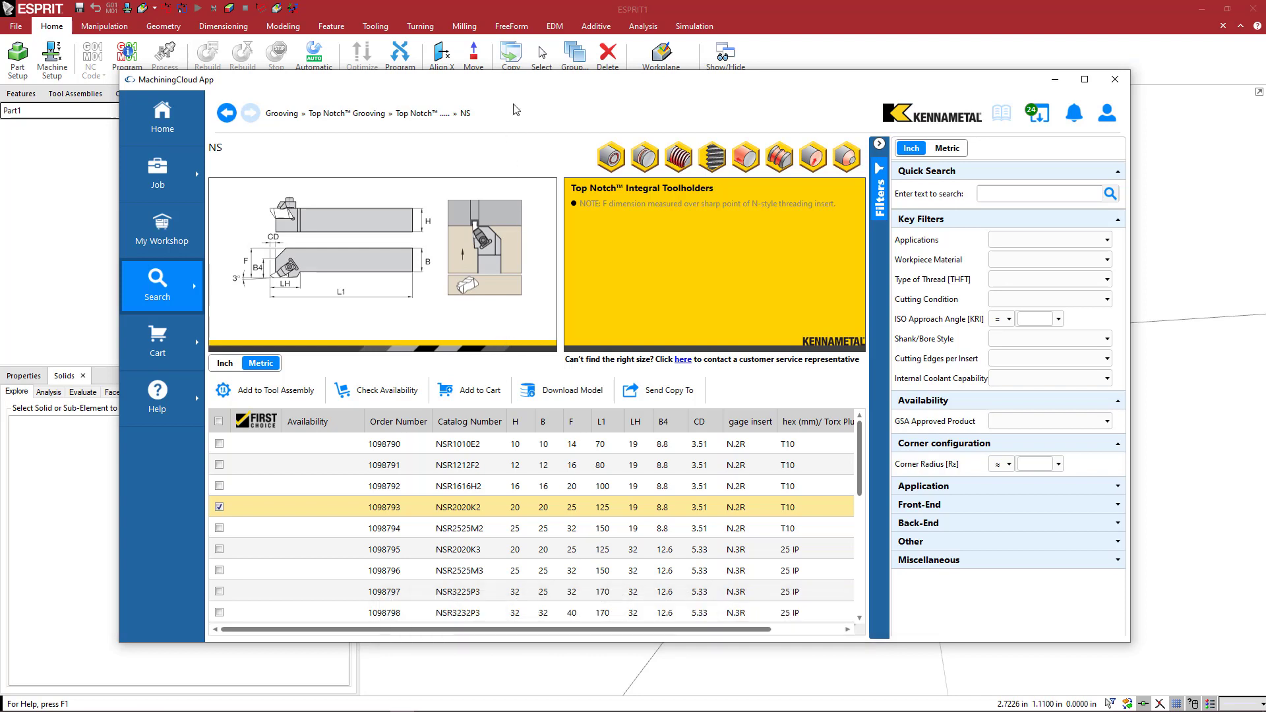
# In the MachiningCloud App, add the selected metric Kennametal toolholder NSR2020K2 to a new tool assembly
pyautogui.moveTo(534, 81); pyautogui.dragTo(541, 67)
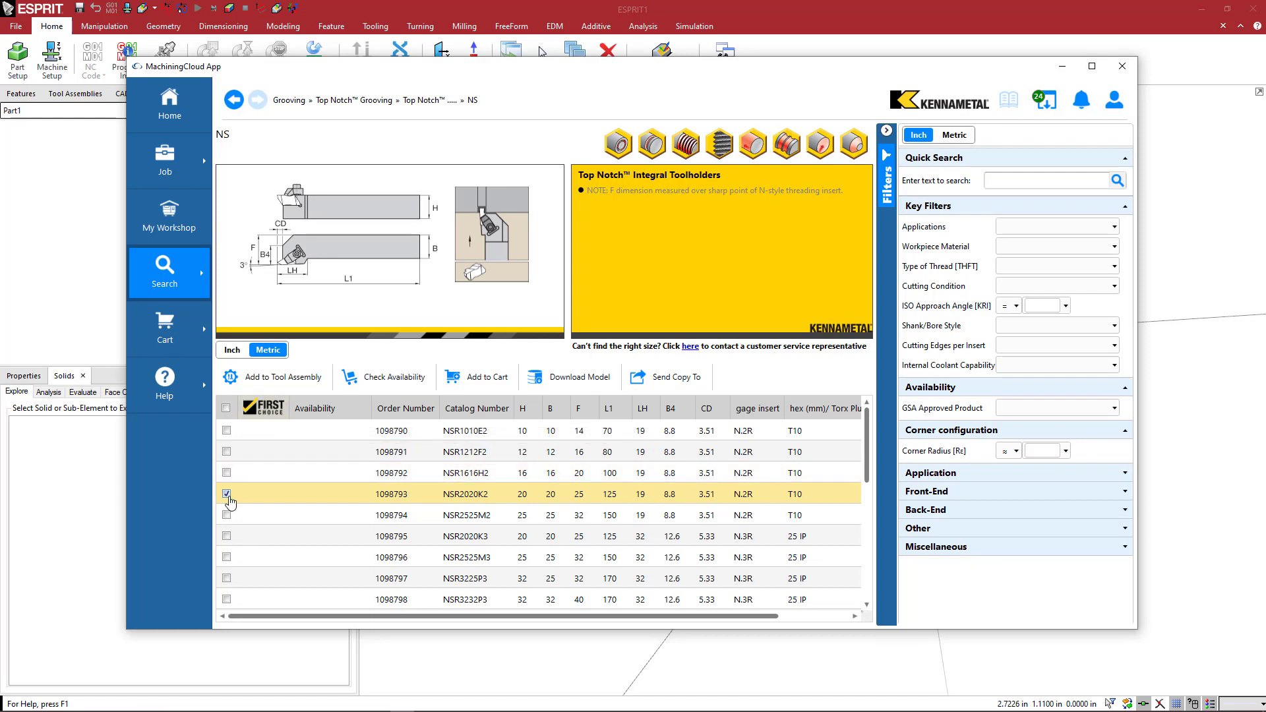
pyautogui.click(557, 381)
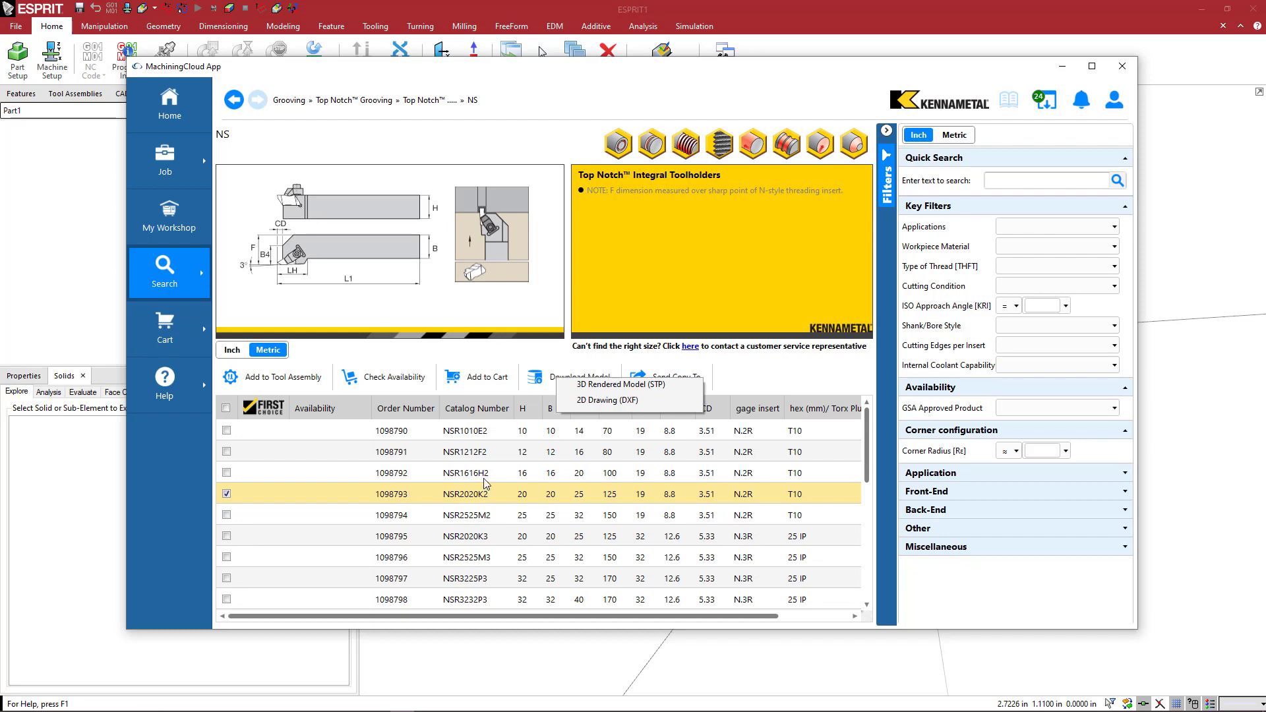
pyautogui.click(286, 380)
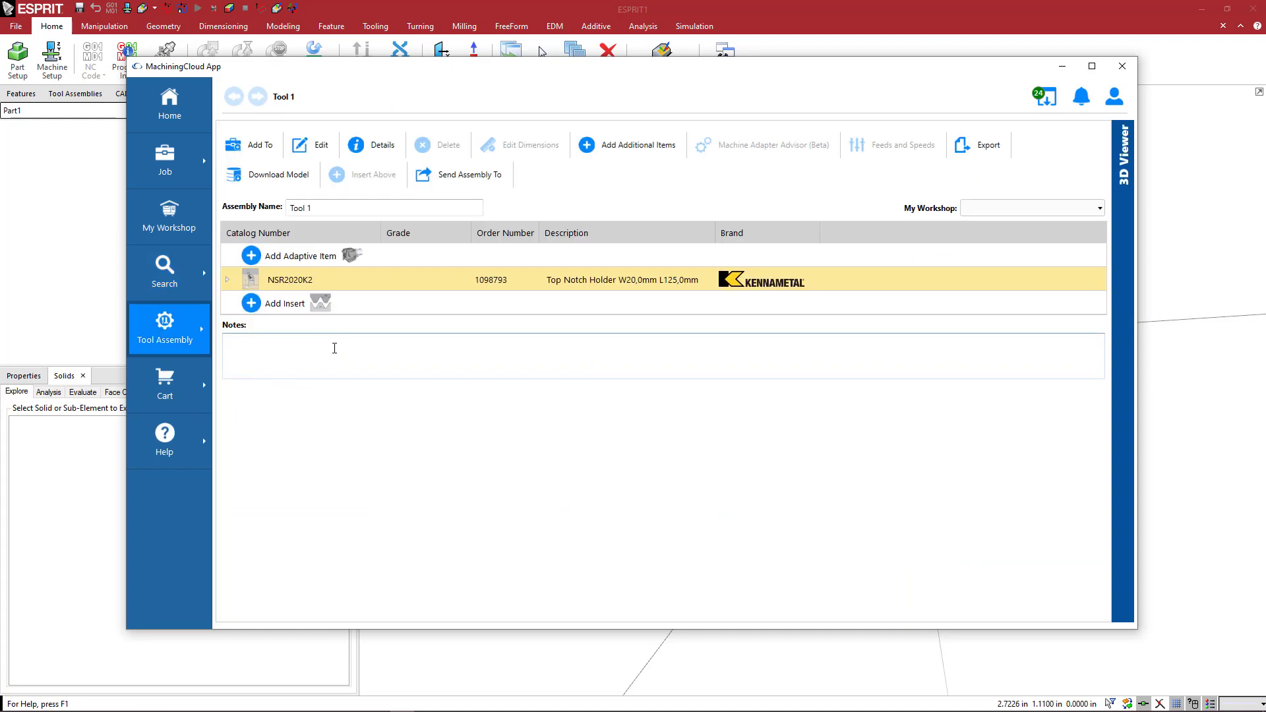
# Browse the compatible inserts for the NSR2020K2 holder and examine the Grooving and Cut-Off NB and NGP families
pyautogui.click(286, 308)
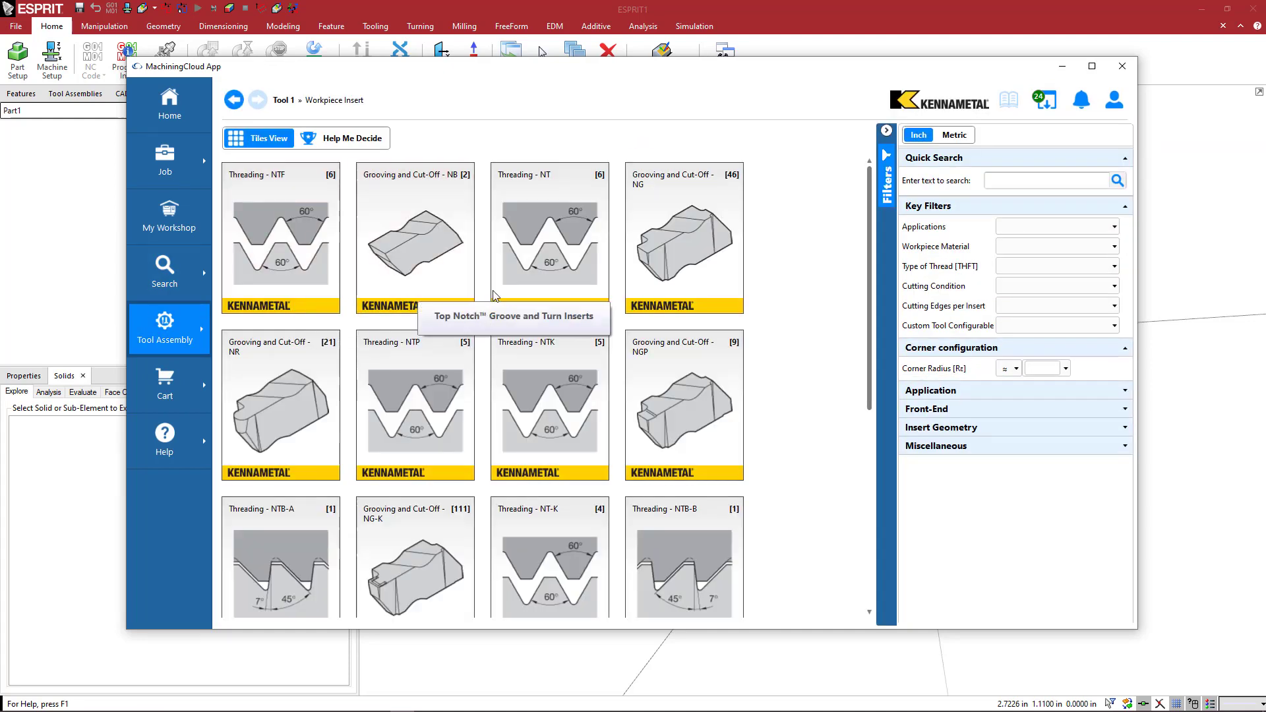
pyautogui.scroll(-1, 658, 341)
pyautogui.scroll(-6, 527, 449)
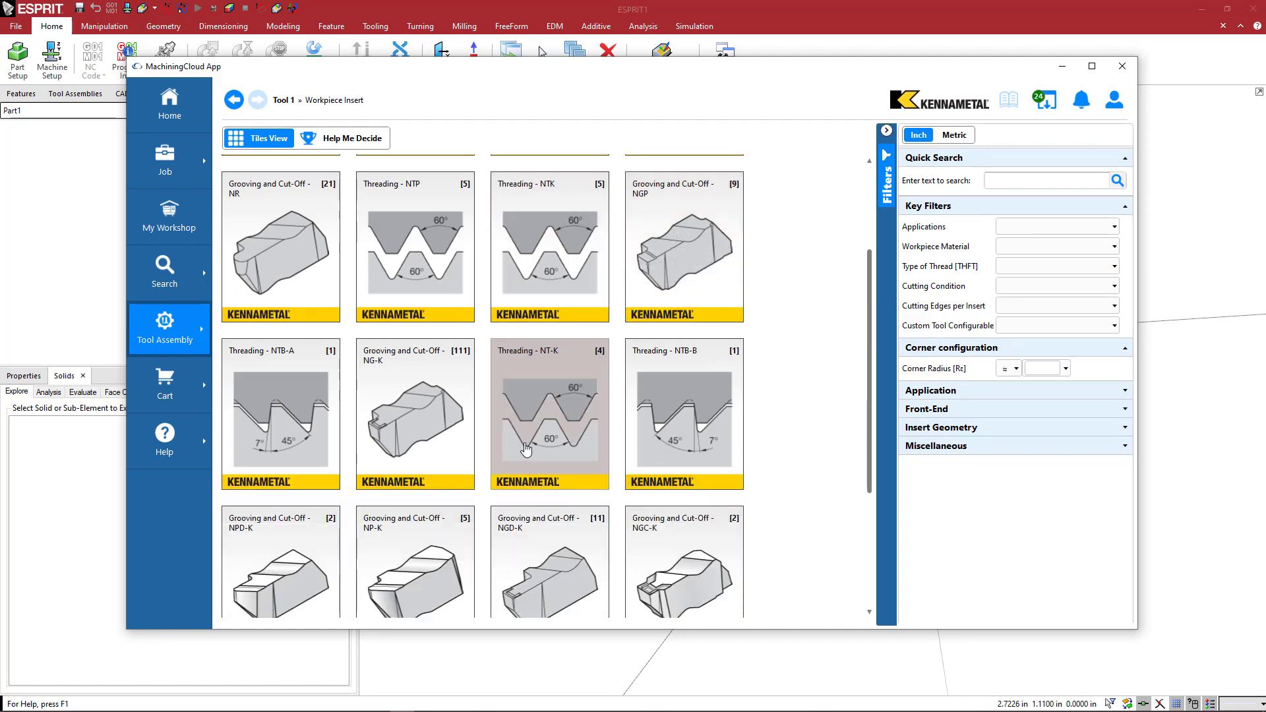
pyautogui.scroll(6, 528, 449)
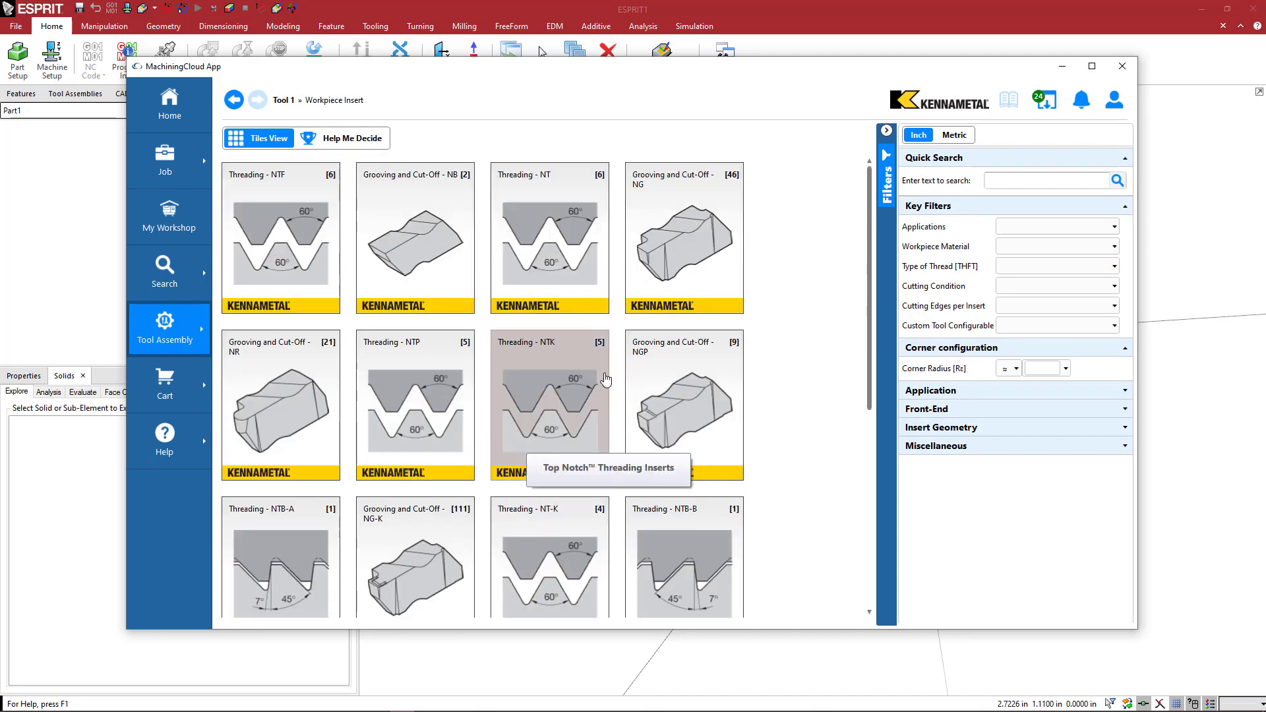
pyautogui.scroll(-3, 604, 382)
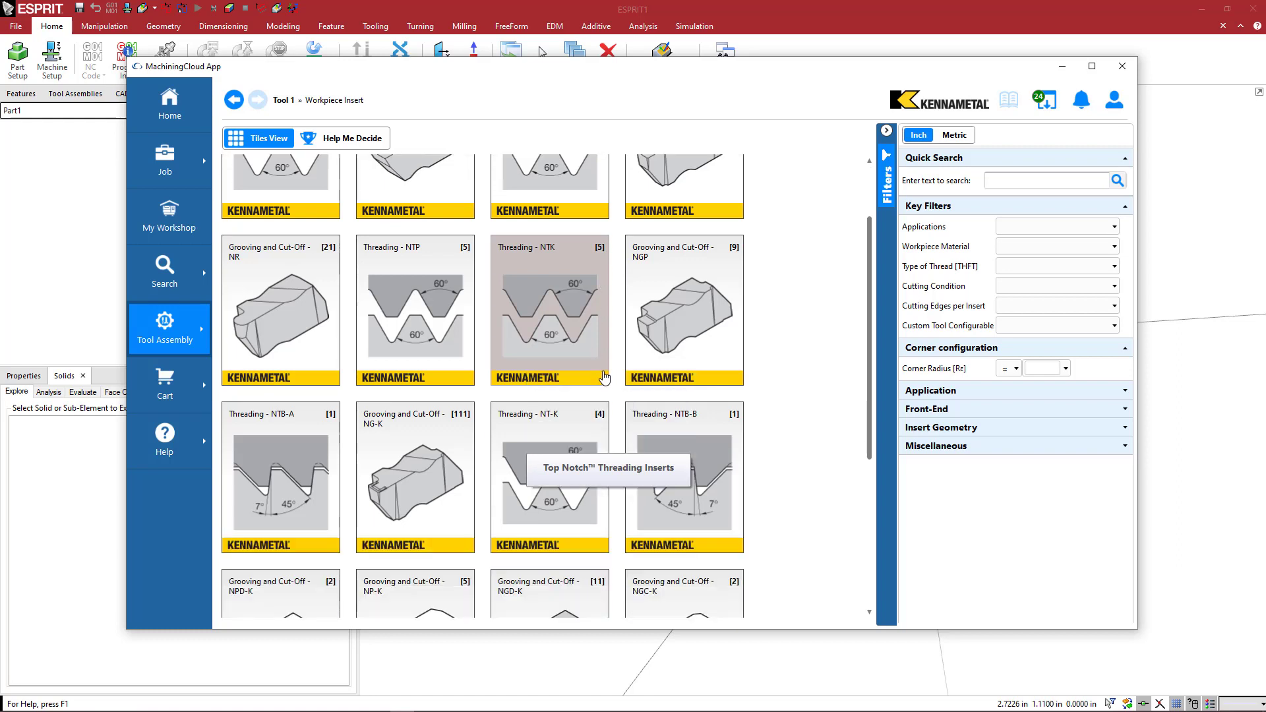
pyautogui.scroll(3, 603, 378)
pyautogui.click(453, 243)
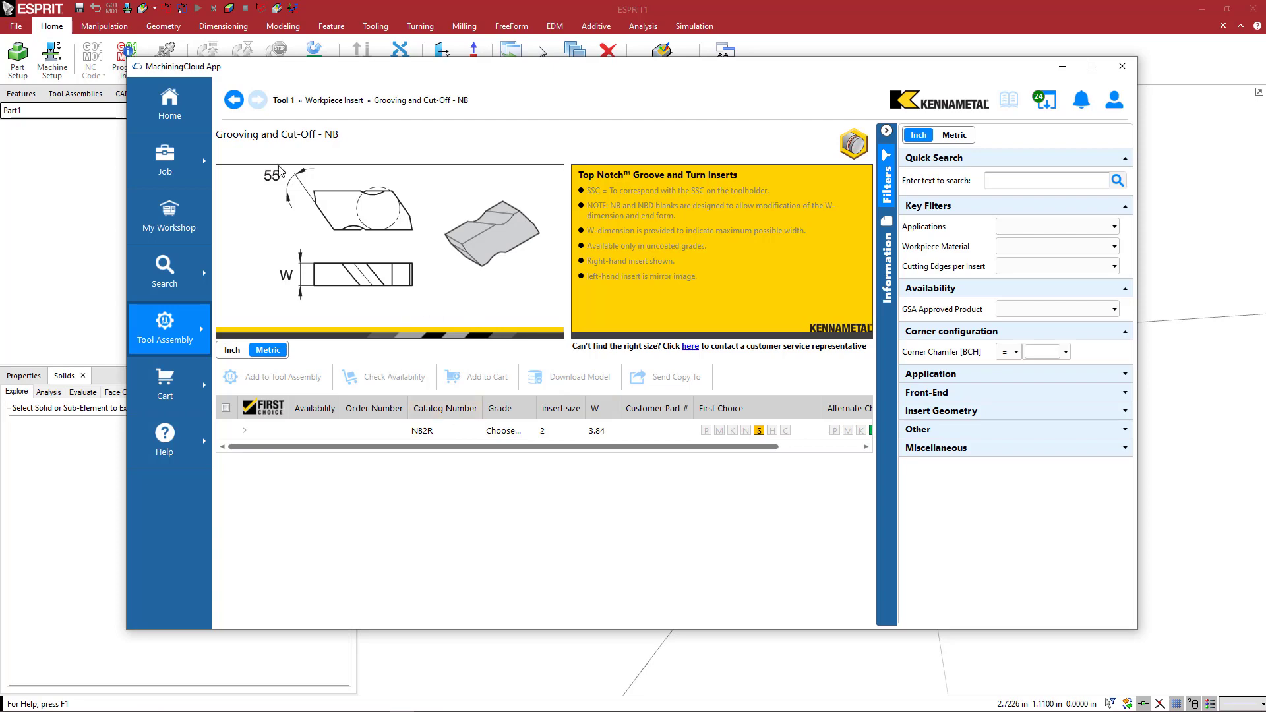
pyautogui.click(239, 101)
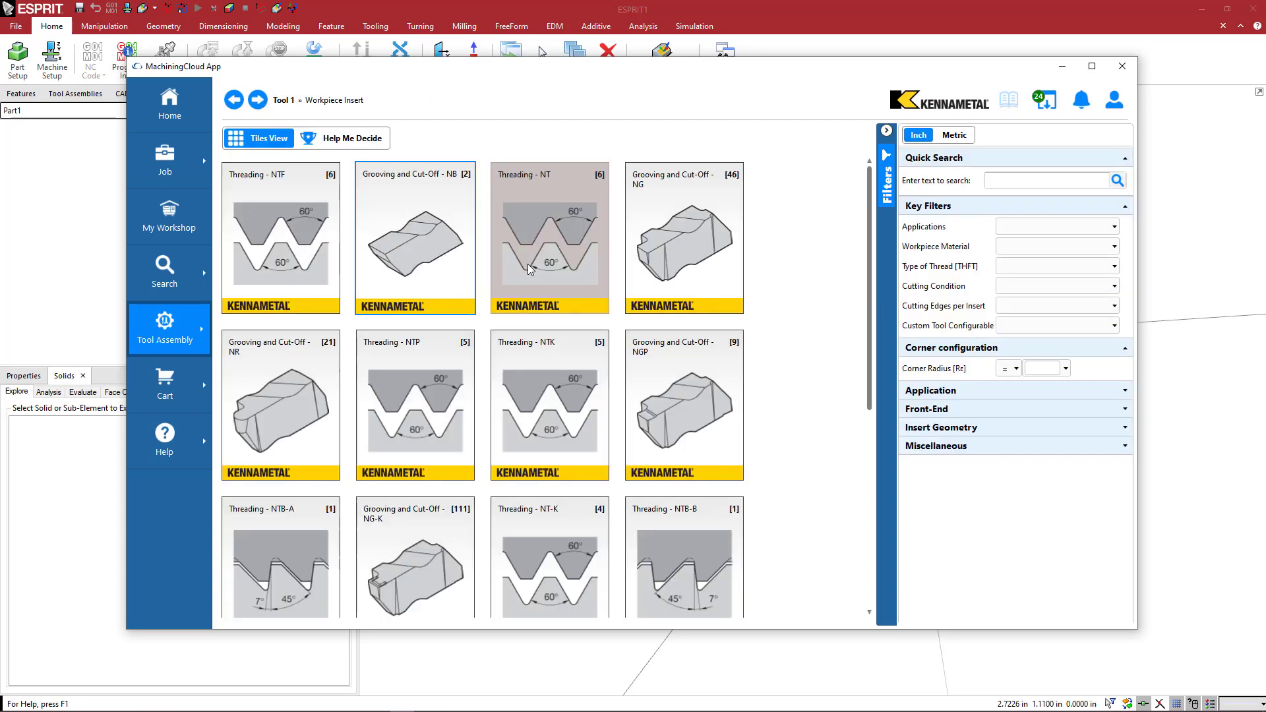
pyautogui.click(636, 310)
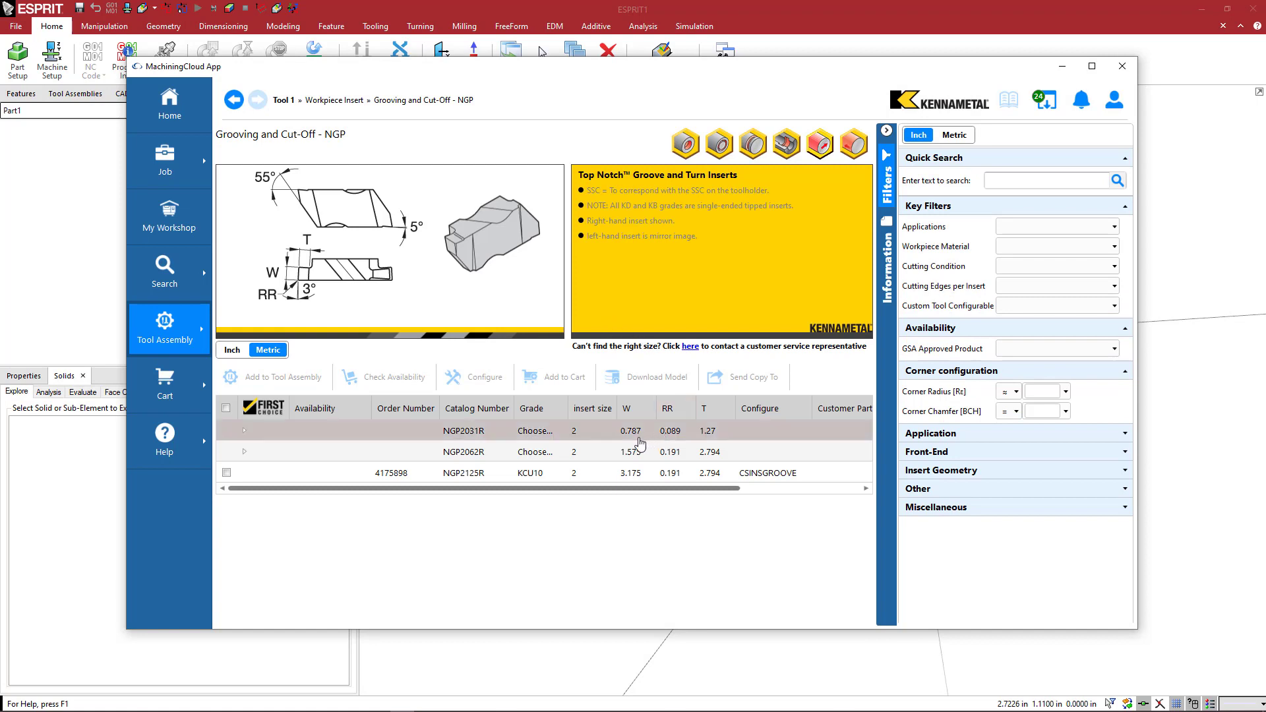
pyautogui.click(715, 455)
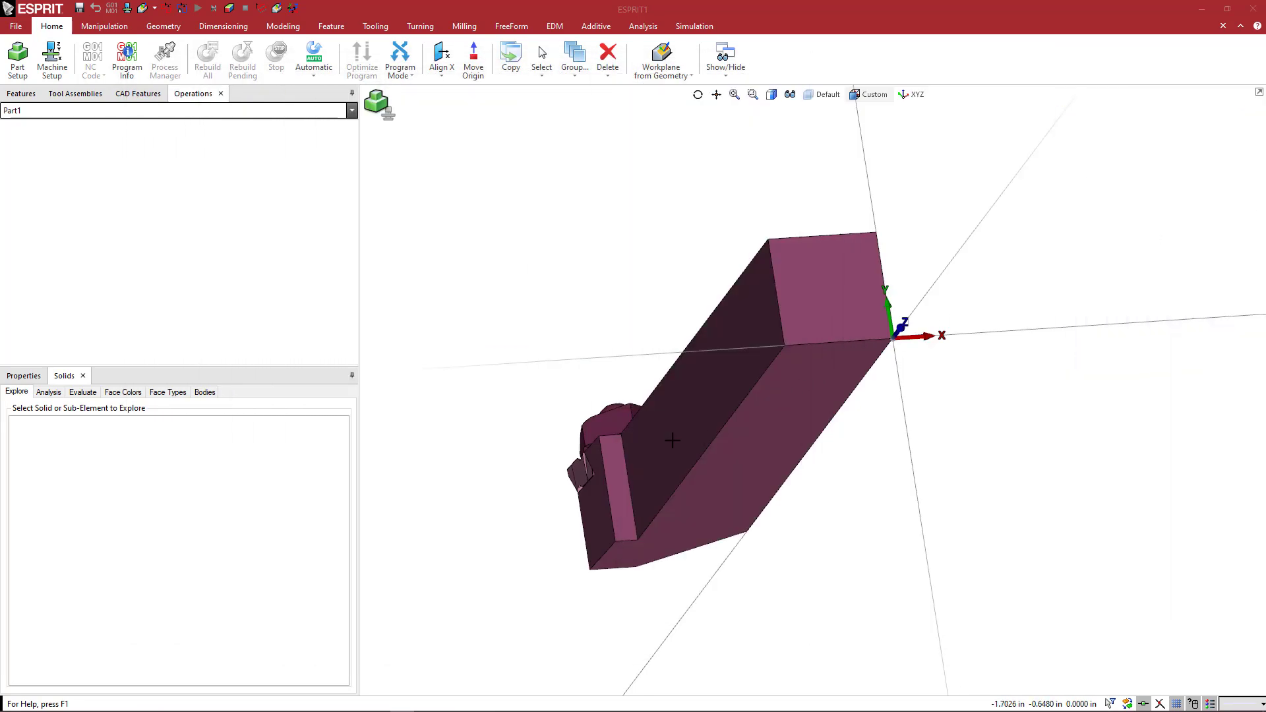
# In ESPRIT, rotate the toolholder model 180 degrees about the origin, moving it instead of copying it
pyautogui.moveTo(670, 435); pyautogui.dragTo(779, 249, button='middle')
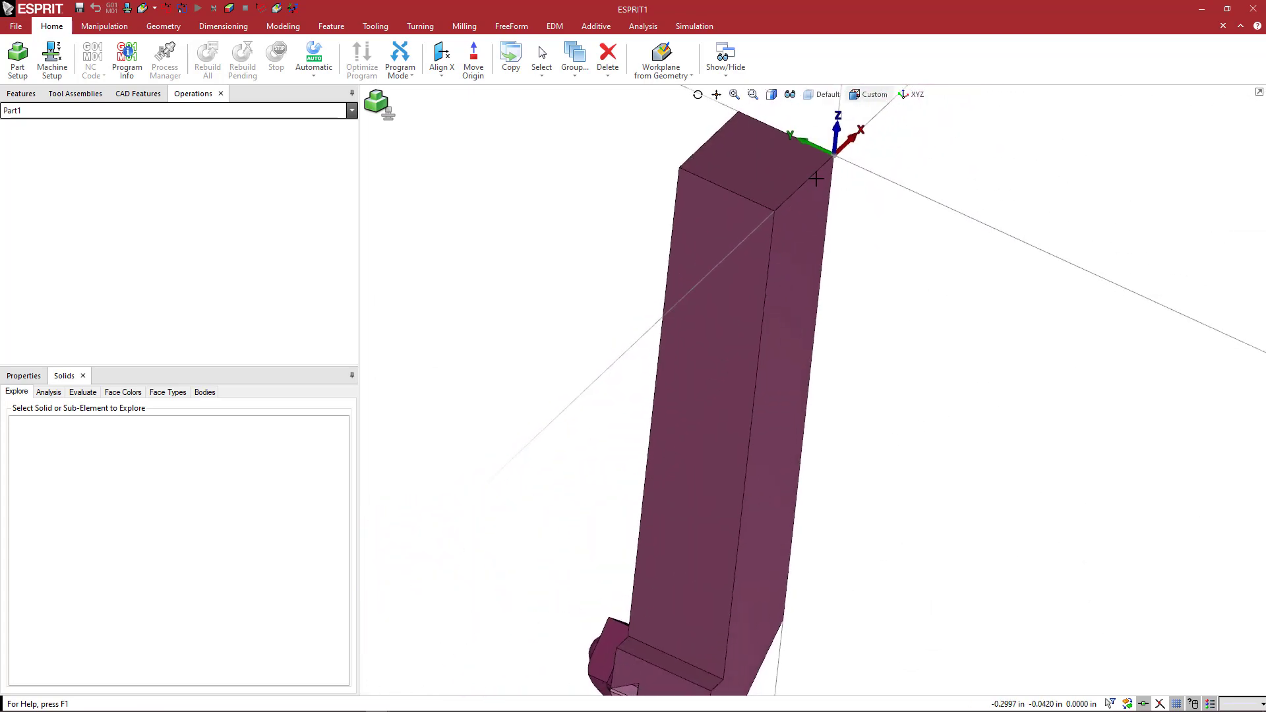
pyautogui.moveTo(831, 198); pyautogui.dragTo(987, 246, button='middle')
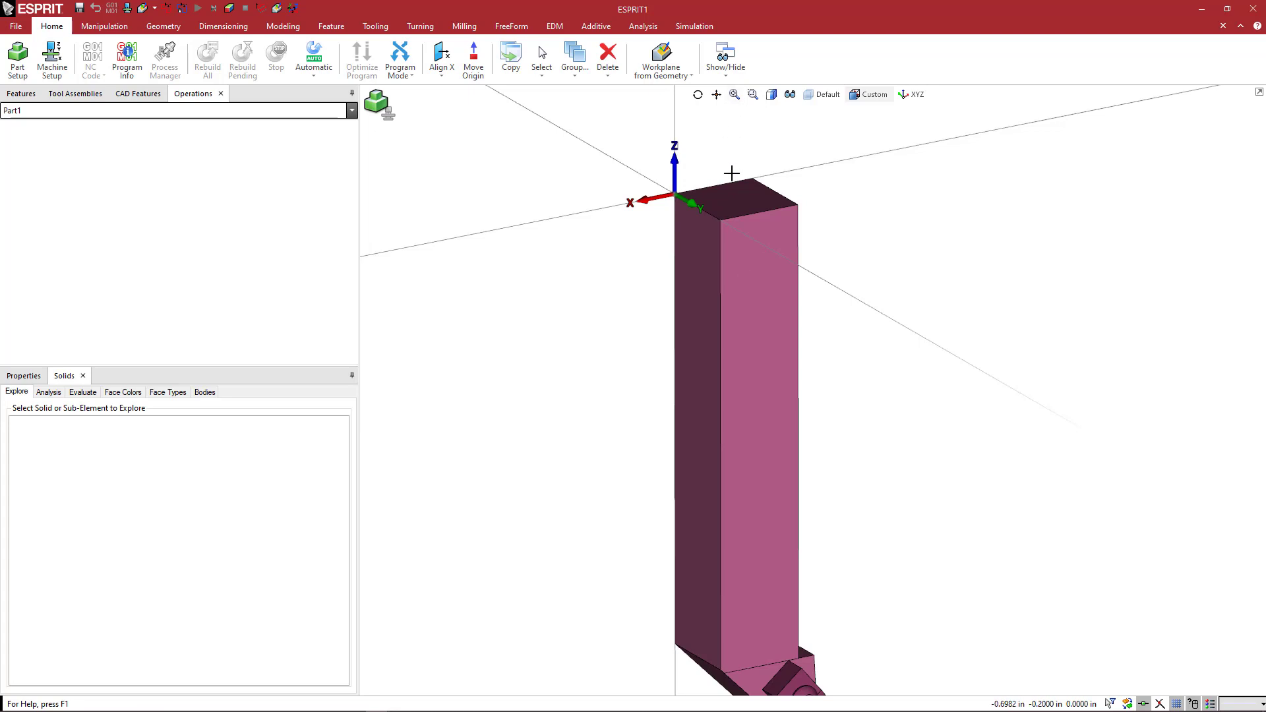
pyautogui.moveTo(773, 240); pyautogui.dragTo(733, 234, button='middle')
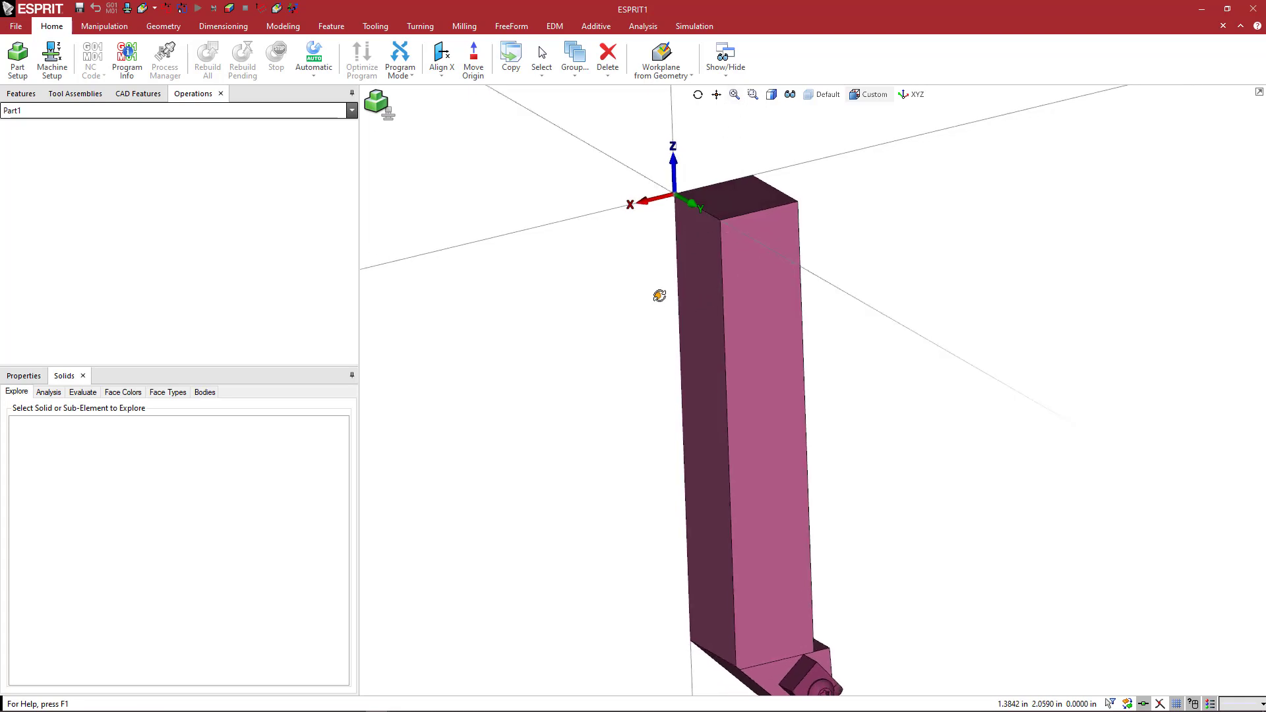
pyautogui.moveTo(660, 296); pyautogui.dragTo(670, 202, button='middle')
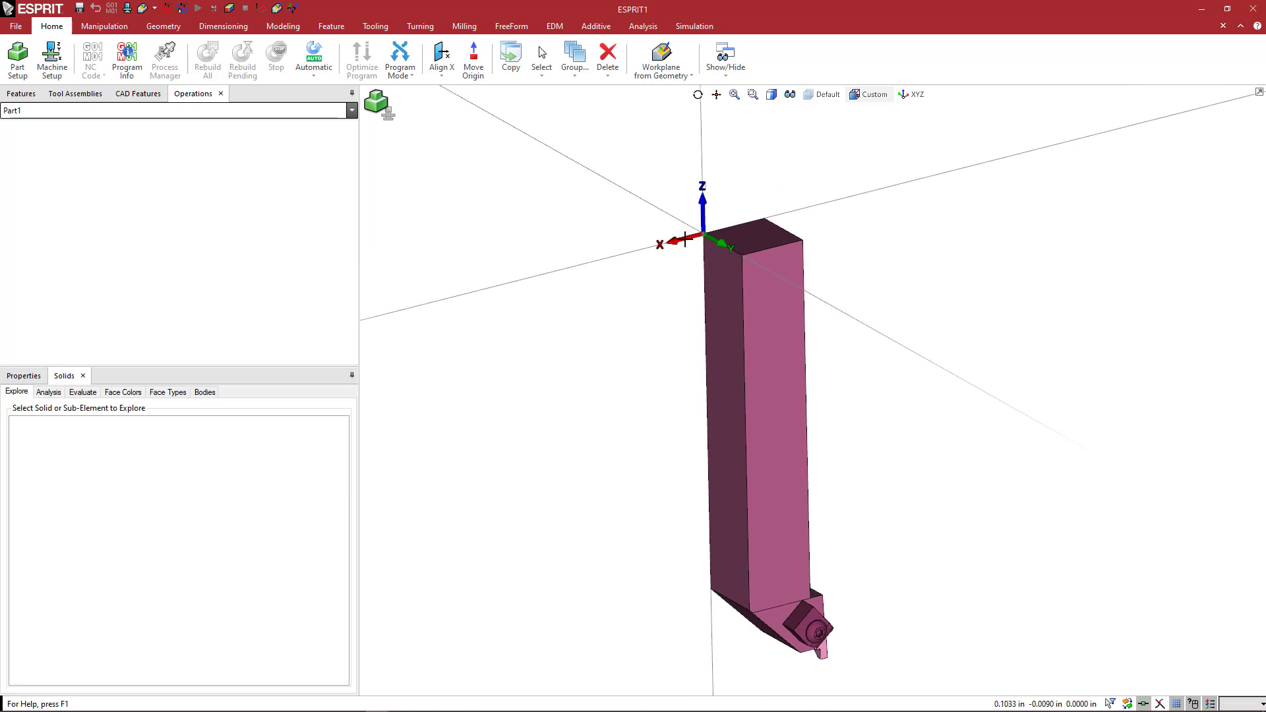
pyautogui.moveTo(676, 328); pyautogui.dragTo(689, 283, button='middle')
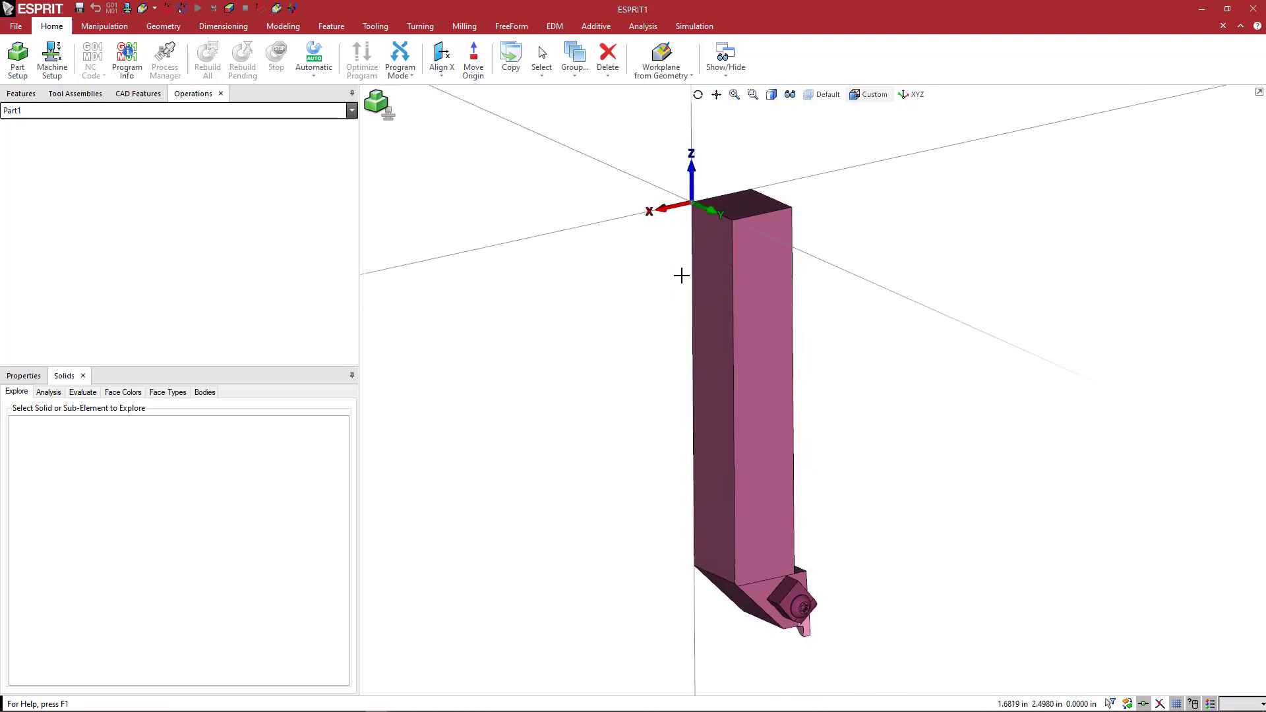
pyautogui.rightClick(644, 270)
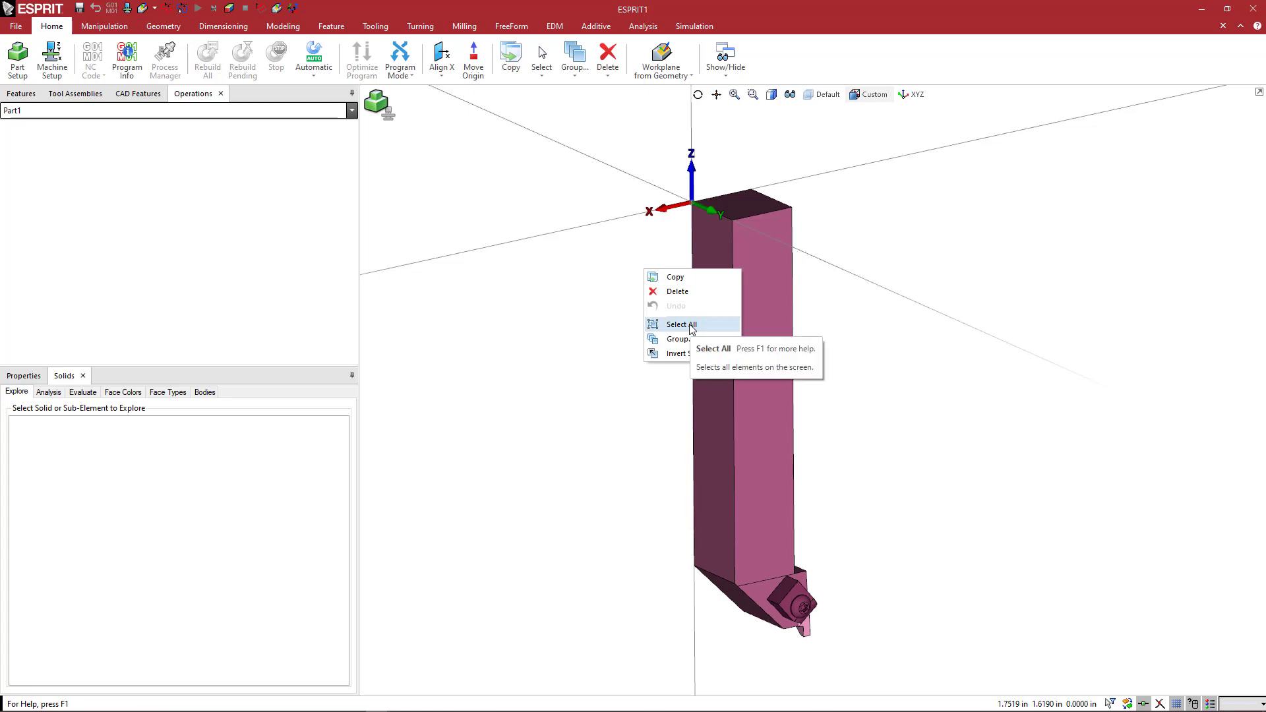
pyautogui.click(679, 278)
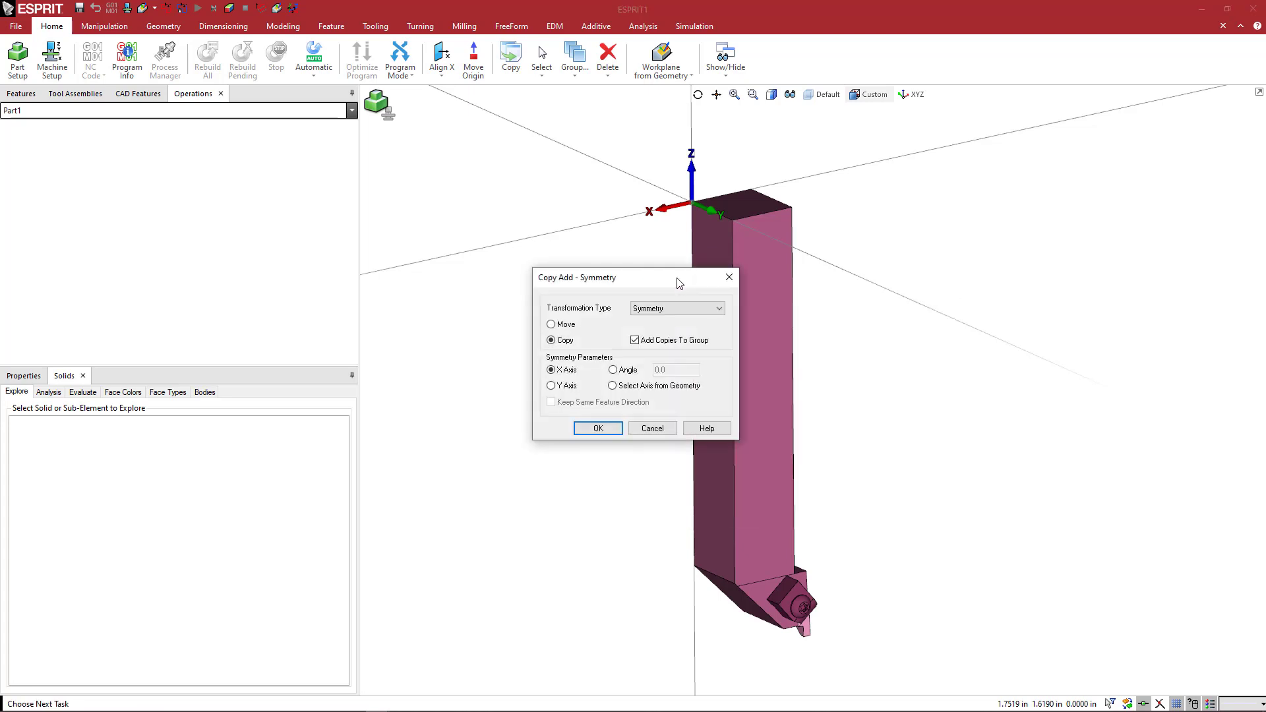
pyautogui.click(664, 310)
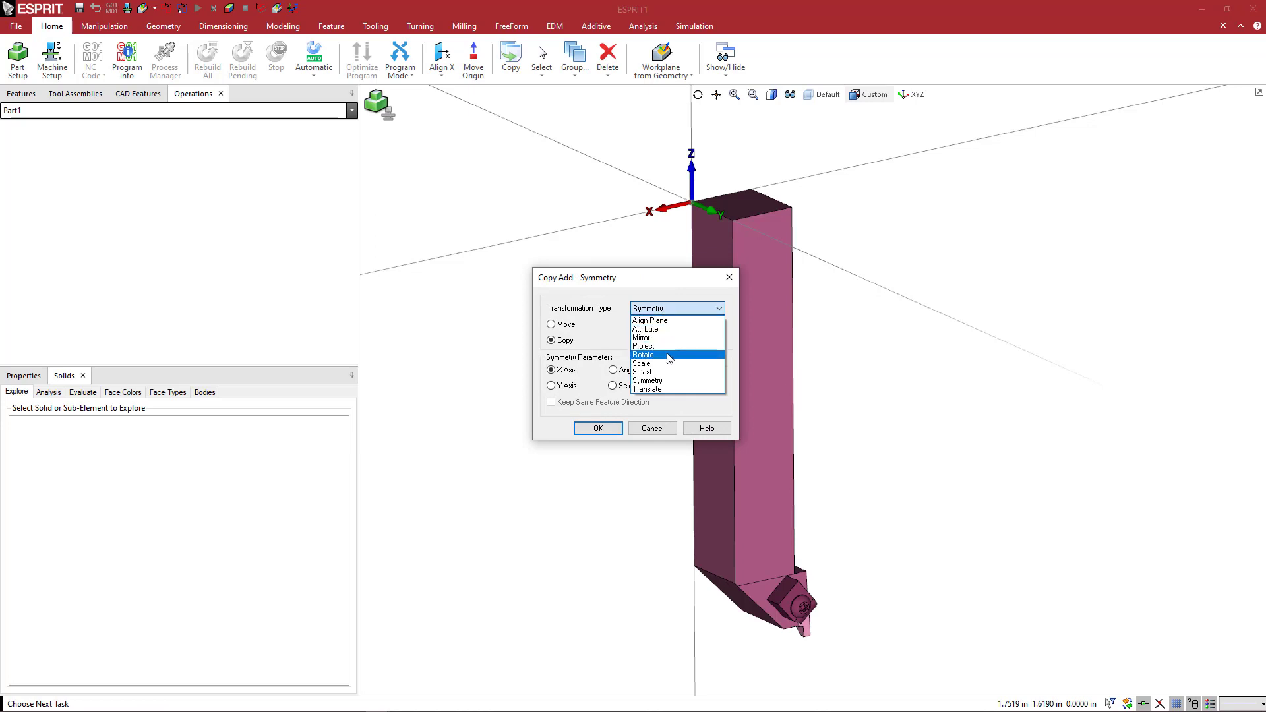
pyautogui.click(659, 355)
pyautogui.click(550, 323)
pyautogui.doubleClick(656, 385)
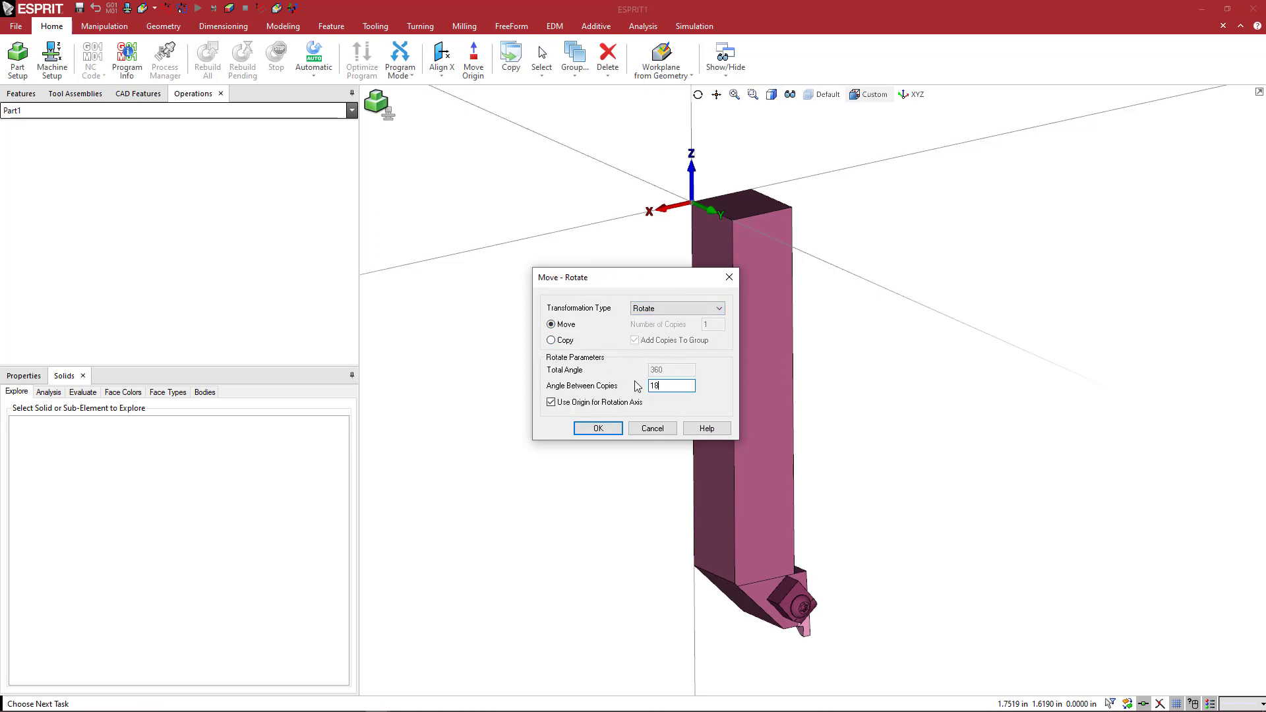
pyautogui.click(598, 429)
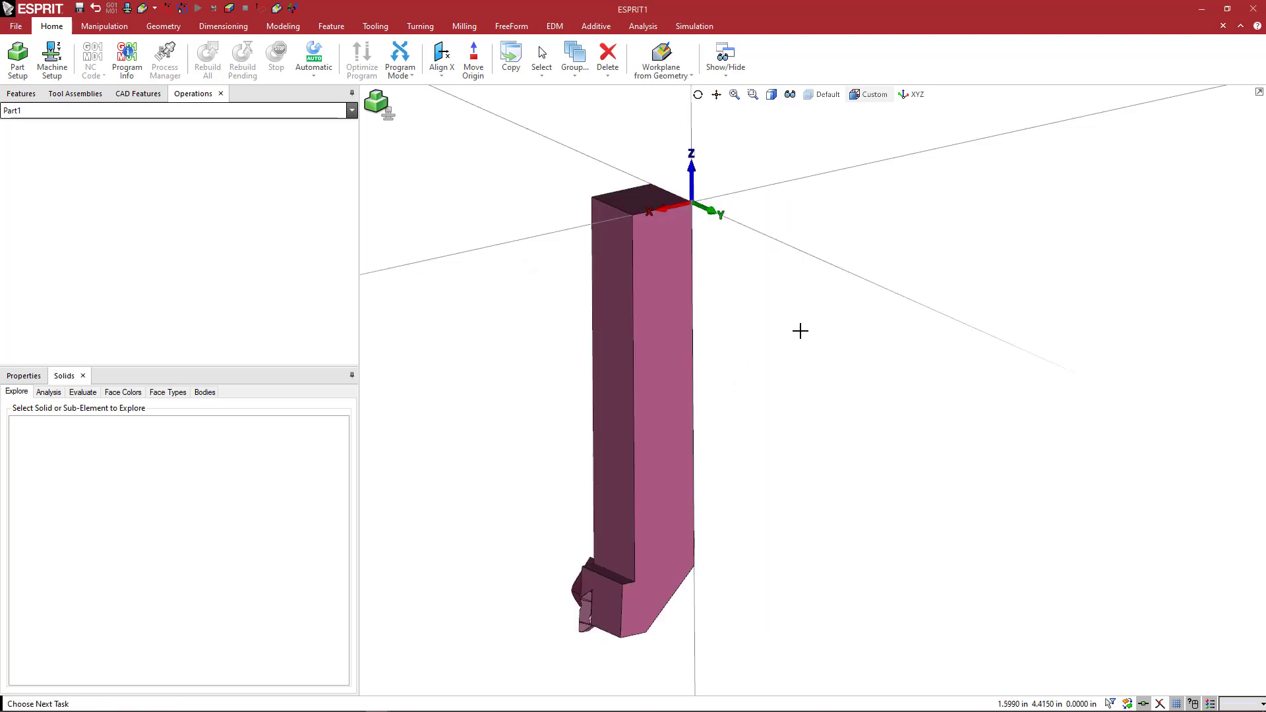
# Move the origin to the midpoint of the shank's top-end edge on the clamp screw side
pyautogui.moveTo(800, 331); pyautogui.dragTo(844, 337, button='middle')
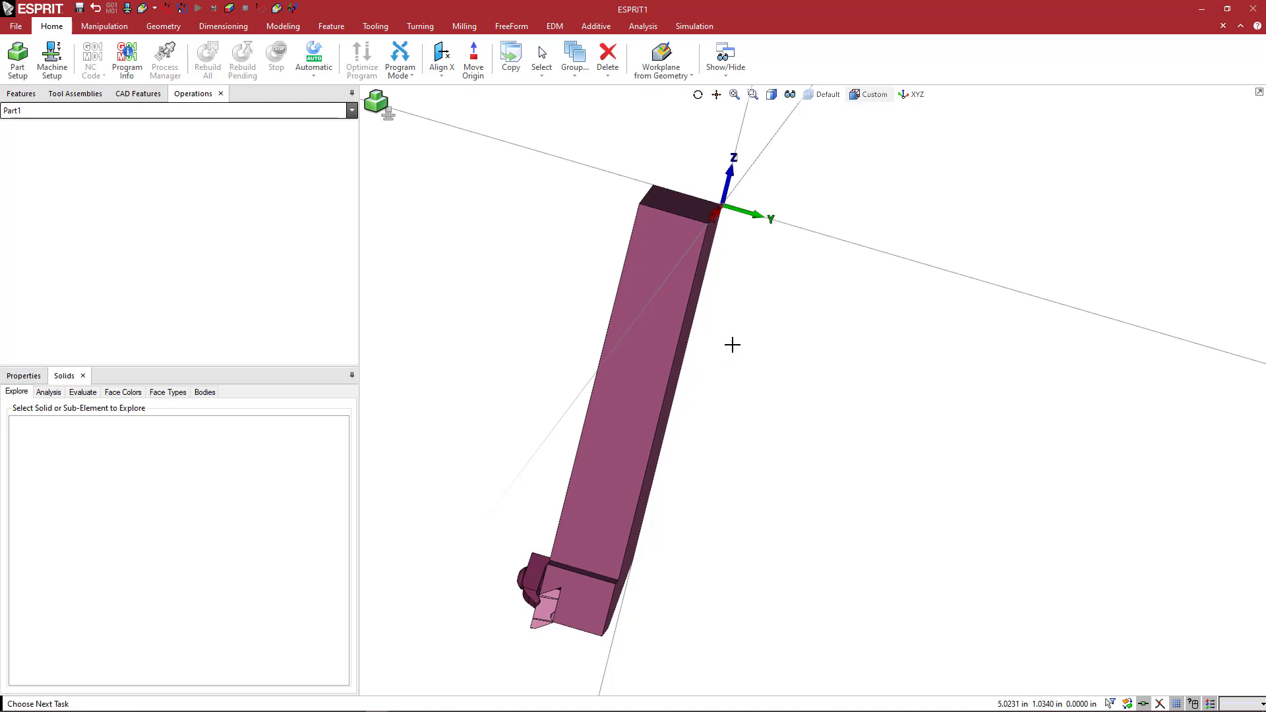
pyautogui.moveTo(735, 342); pyautogui.dragTo(715, 337, button='middle')
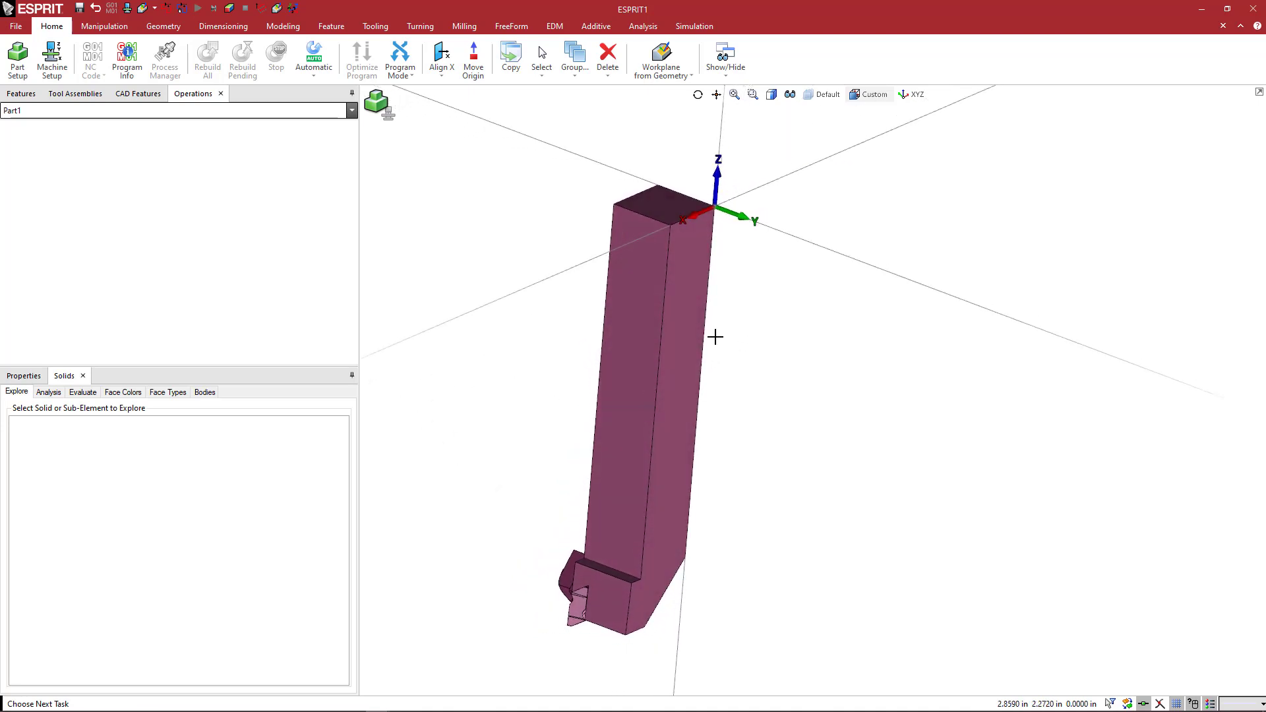
pyautogui.click(474, 68)
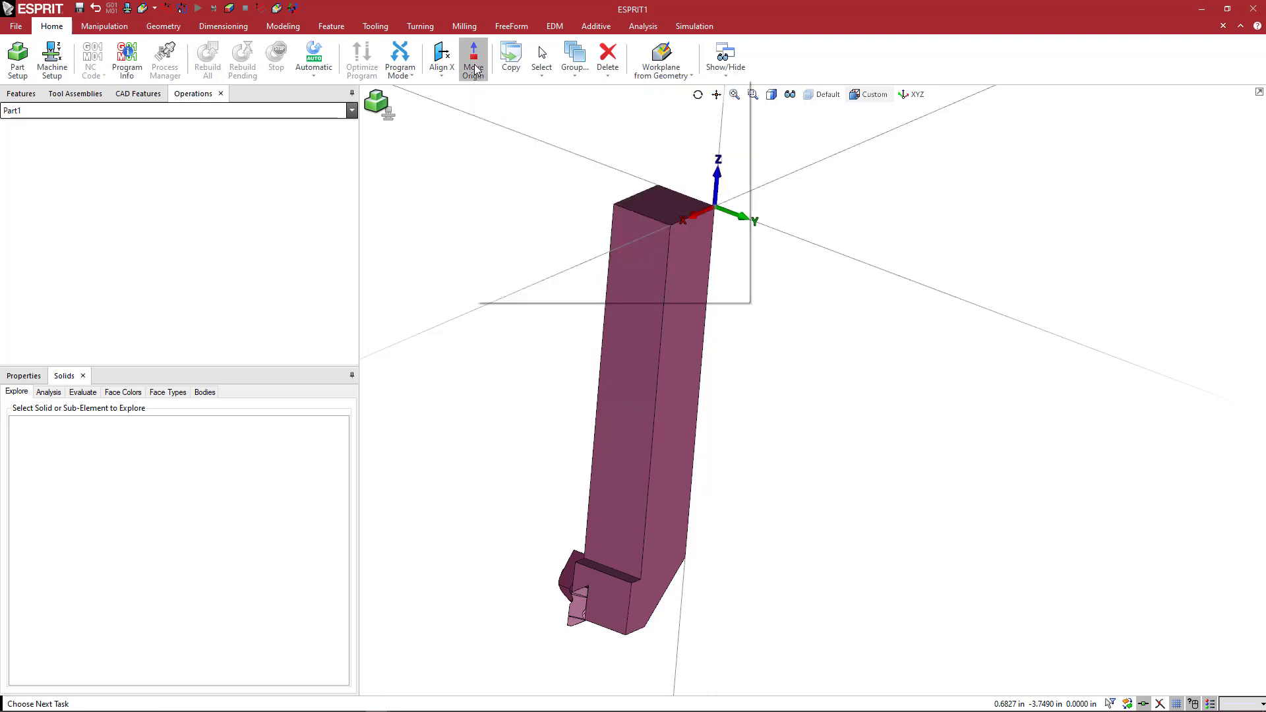
pyautogui.click(634, 191)
pyautogui.moveTo(749, 245); pyautogui.dragTo(812, 237, button='middle')
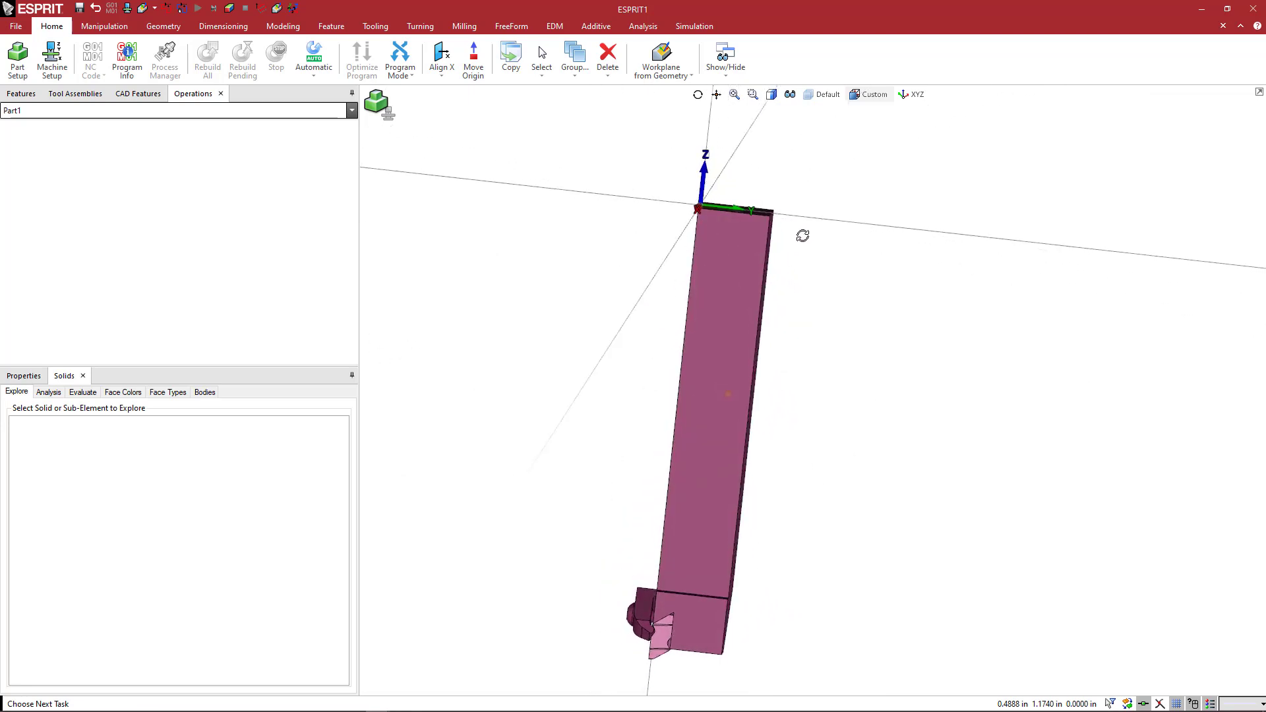
pyautogui.moveTo(802, 235); pyautogui.dragTo(781, 319, button='middle')
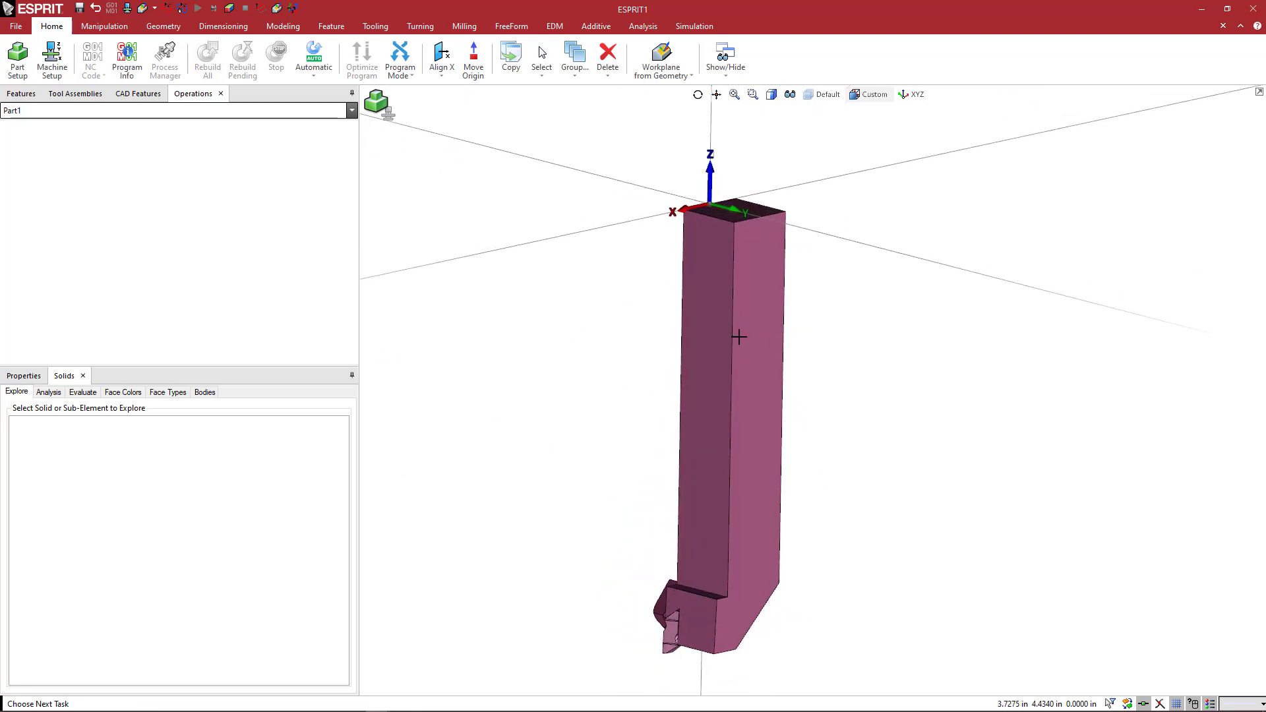
# Restrict body selection to faces only, leaving the other selection filter groups enabled
pyautogui.scroll(-2, 741, 359)
pyautogui.moveTo(745, 375); pyautogui.dragTo(807, 388, button='middle')
pyautogui.scroll(6, 712, 415)
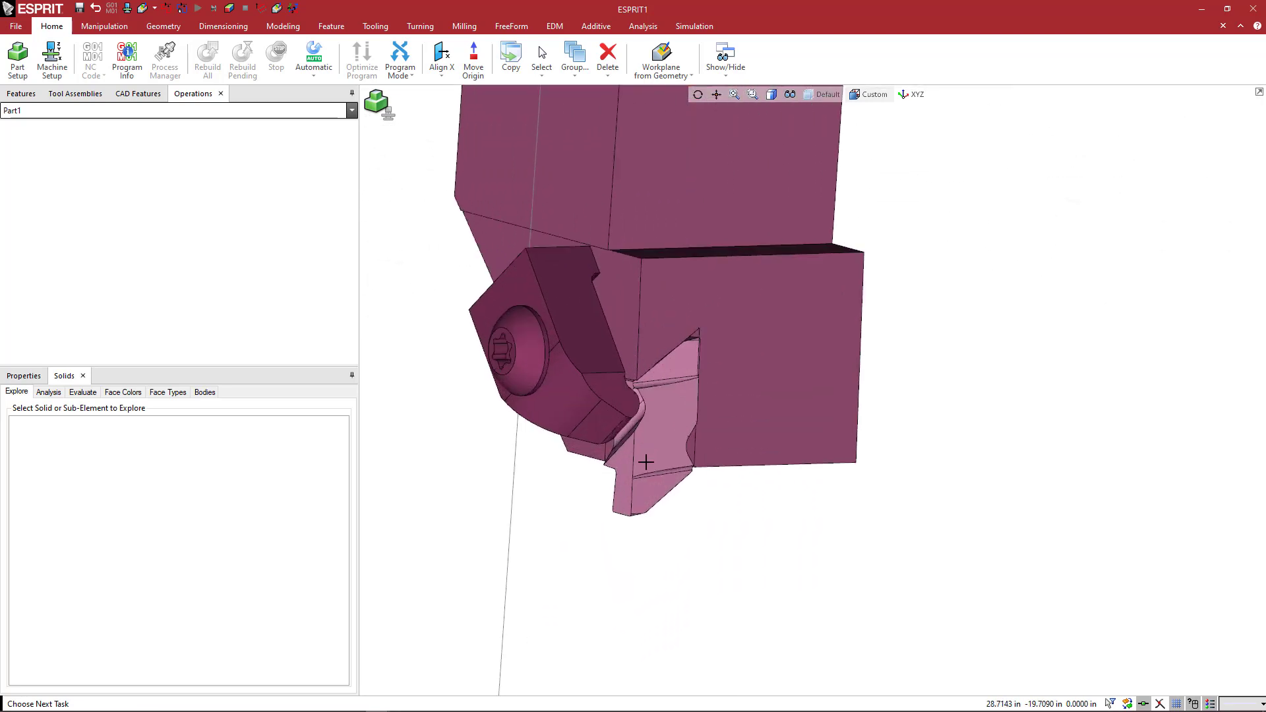
pyautogui.scroll(3, 645, 462)
pyautogui.moveTo(650, 463); pyautogui.dragTo(704, 546, button='middle')
pyautogui.scroll(-3, 655, 455)
pyautogui.scroll(5, 679, 531)
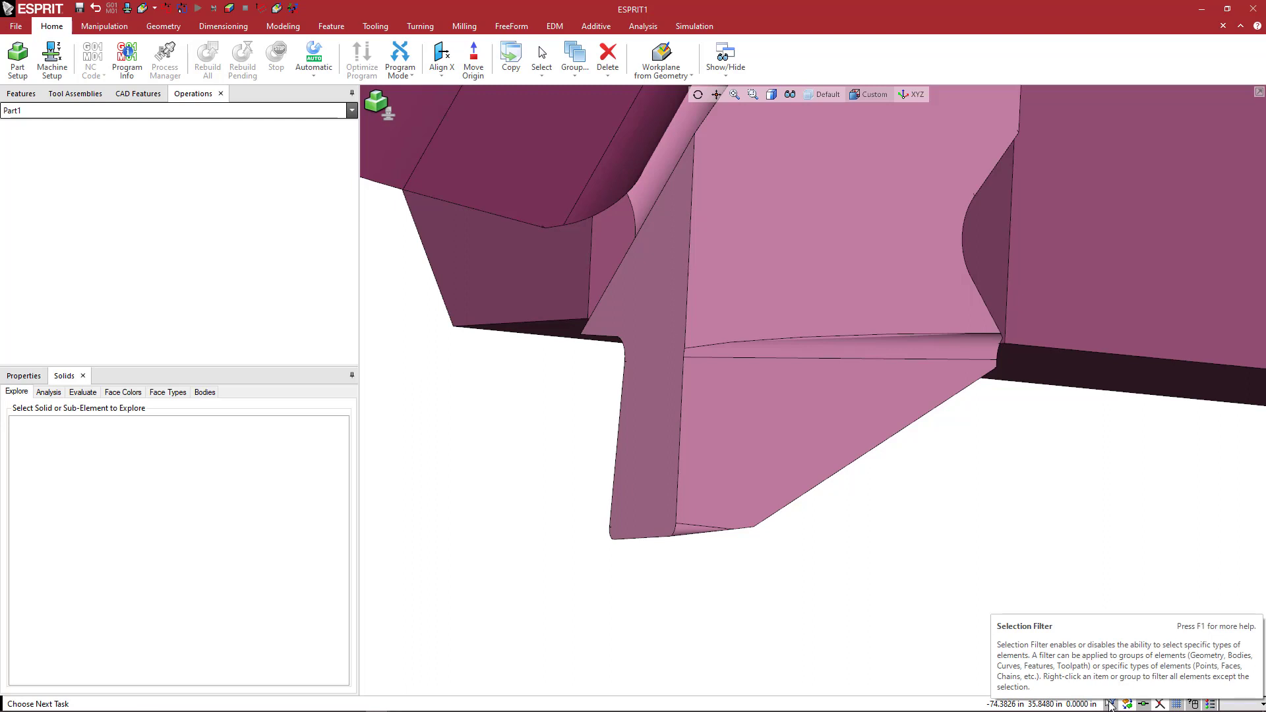
pyautogui.click(1110, 704)
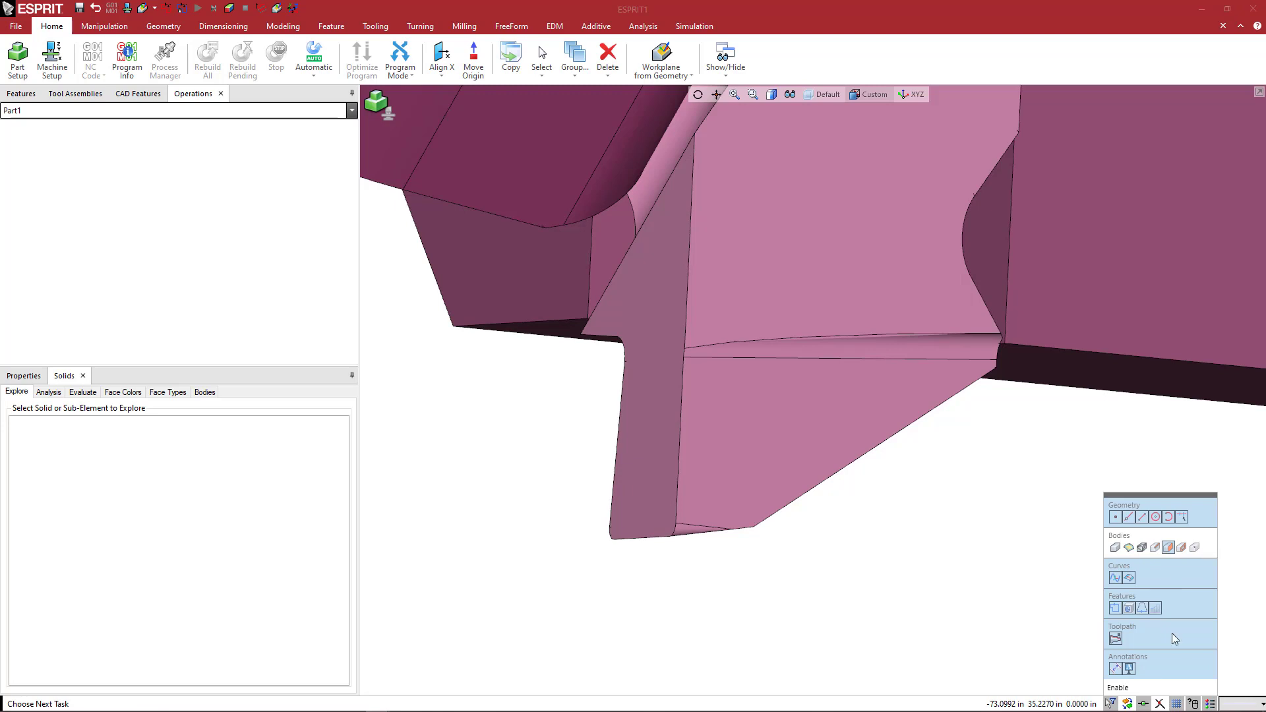
pyautogui.click(1152, 686)
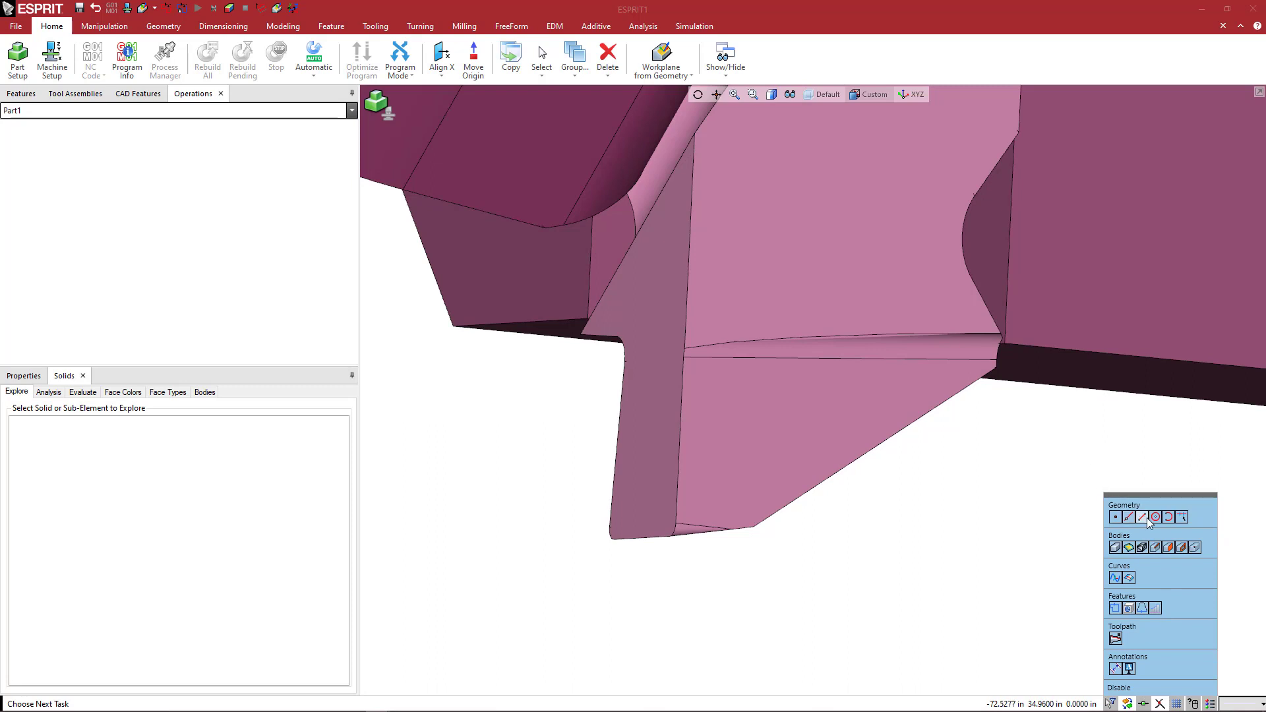
pyautogui.click(1214, 546)
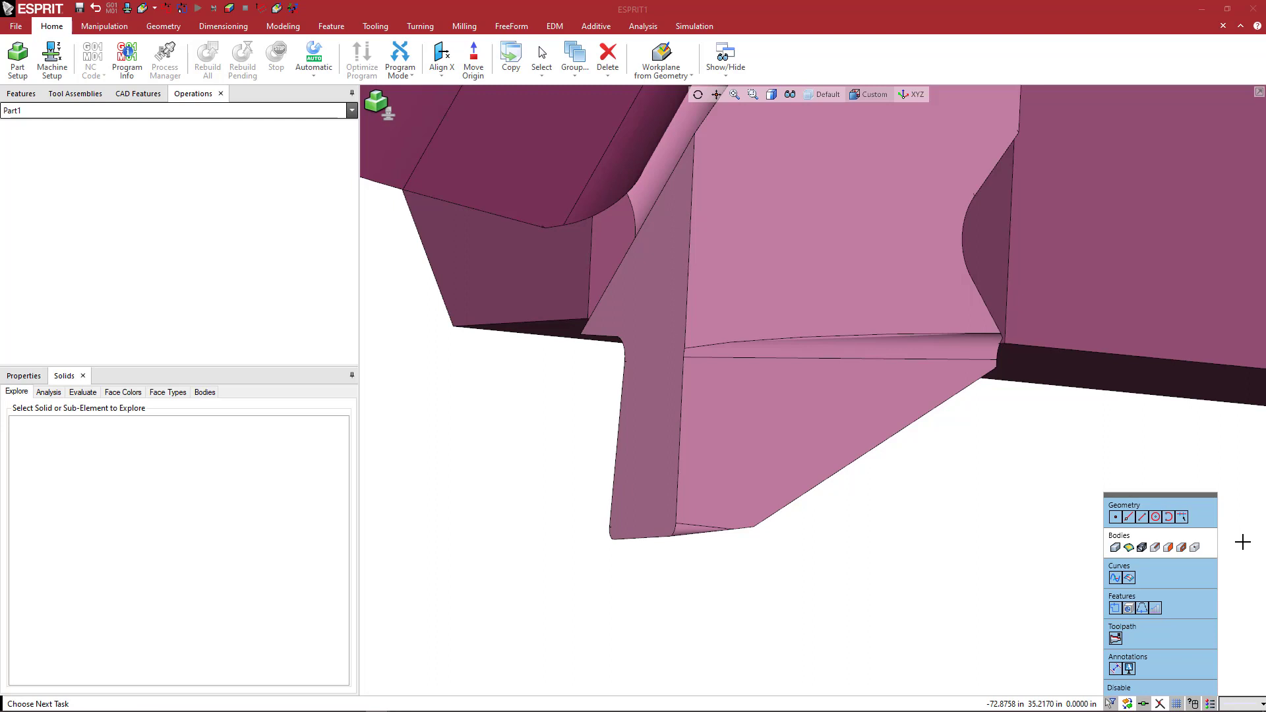
pyautogui.click(1181, 547)
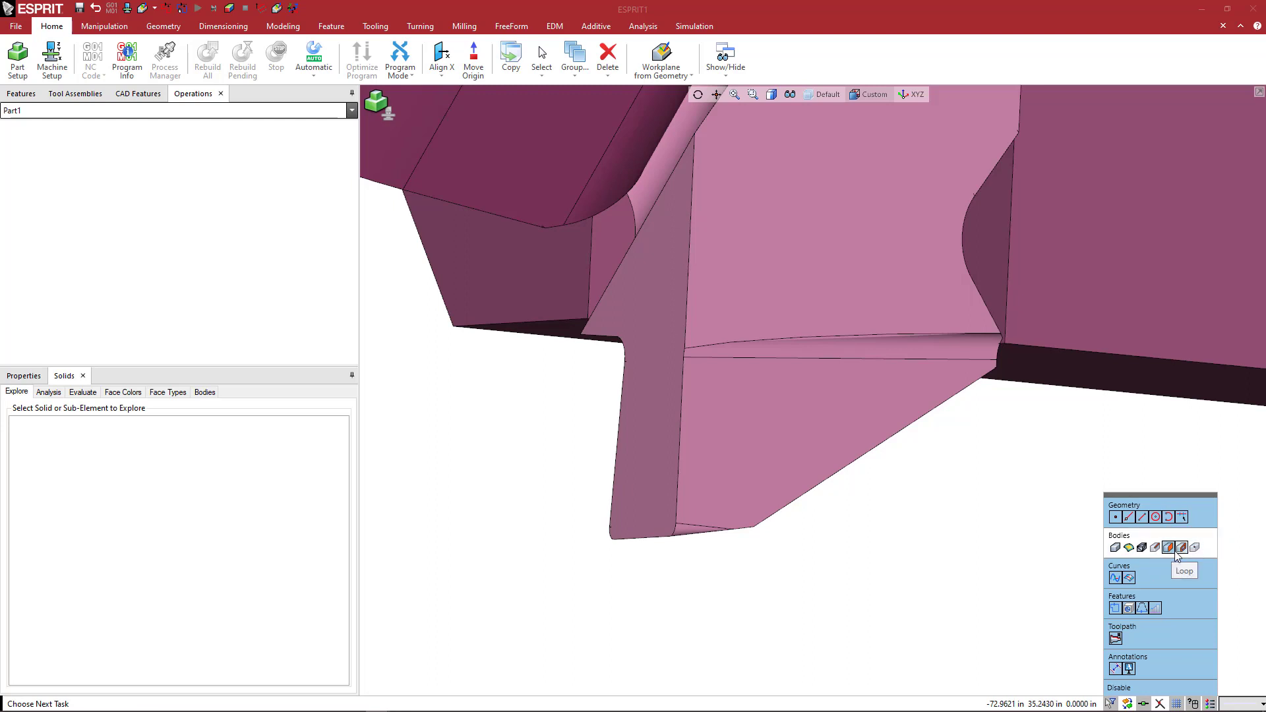
# Create a bounding box around the small corner radius face at the grooving insert's cutting tip
pyautogui.scroll(3, 686, 525)
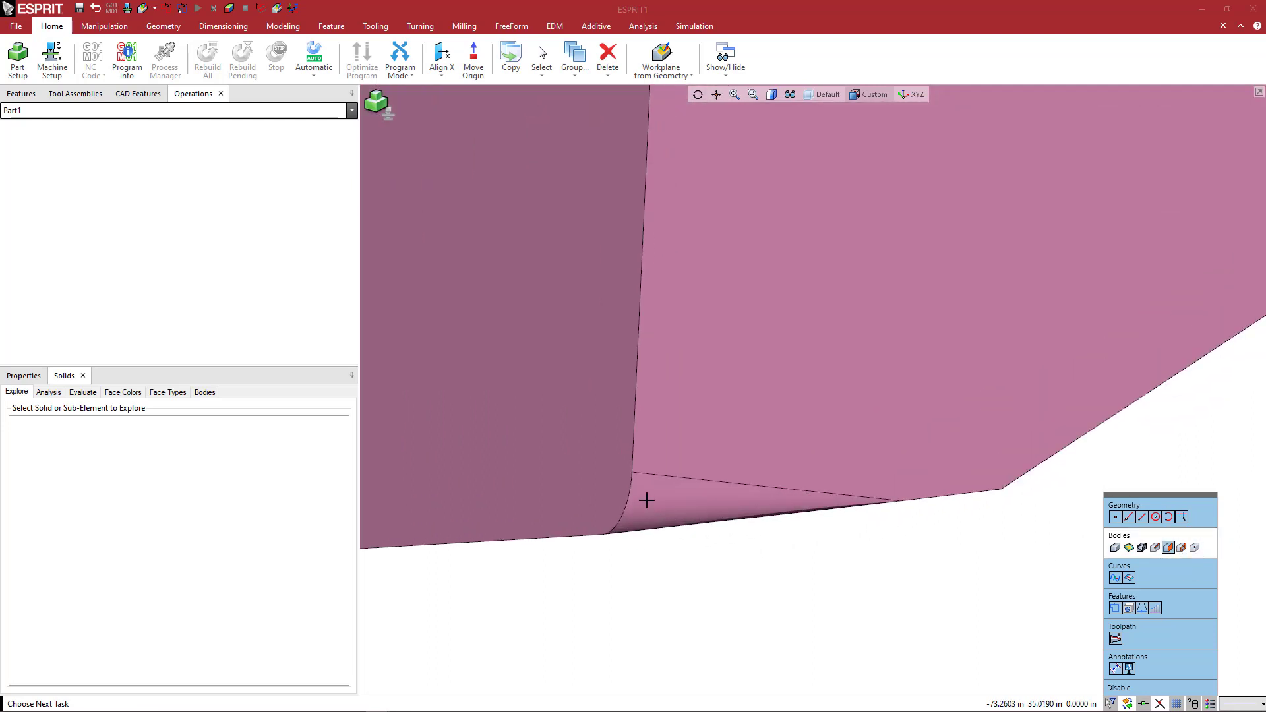
pyautogui.click(646, 500)
pyautogui.scroll(-3, 673, 508)
pyautogui.moveTo(802, 457)
pyautogui.mouseDown(button='middle')
pyautogui.moveTo(801, 444)
pyautogui.moveTo(817, 461)
pyautogui.mouseUp(button='middle')
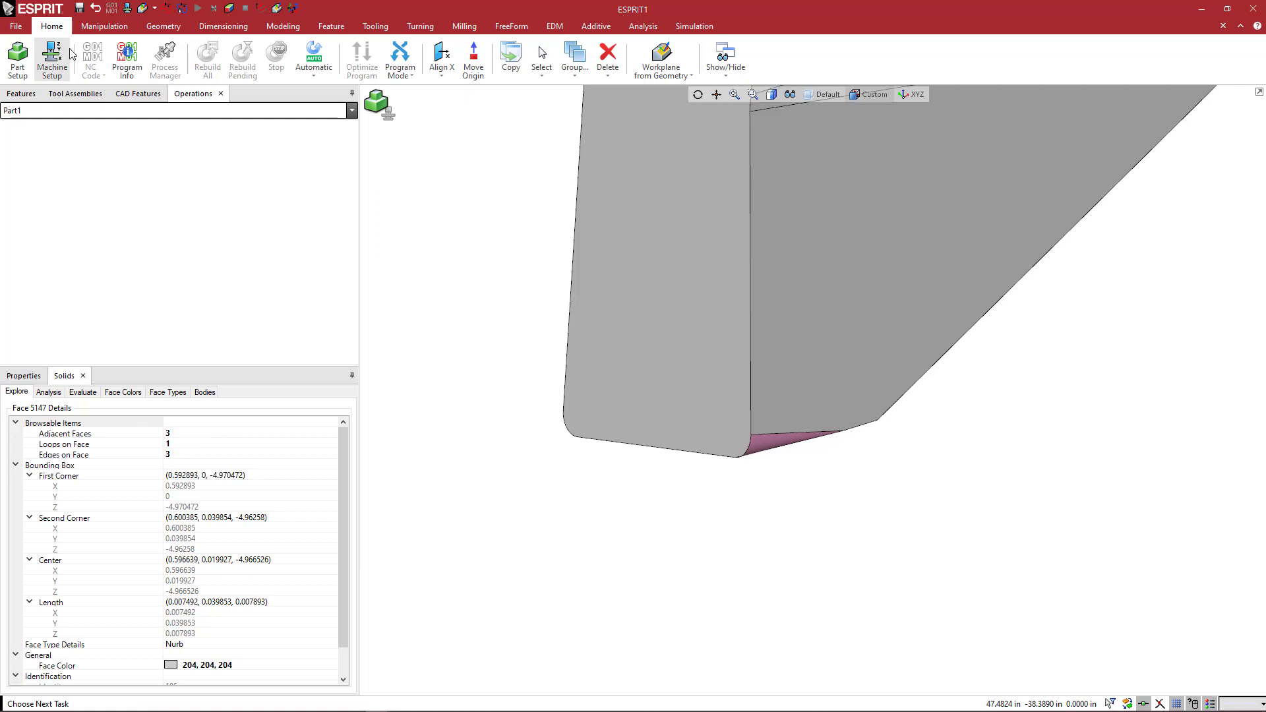
pyautogui.click(733, 79)
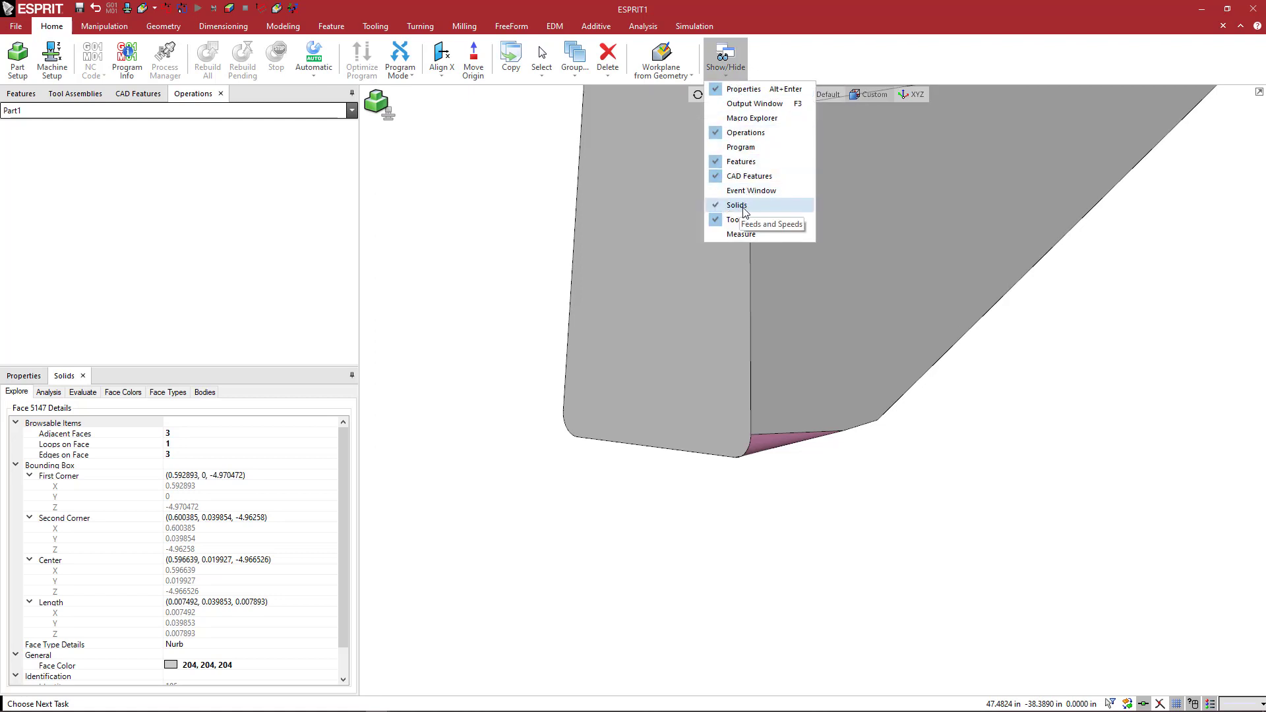
pyautogui.doubleClick(263, 455)
pyautogui.rightClick(264, 456)
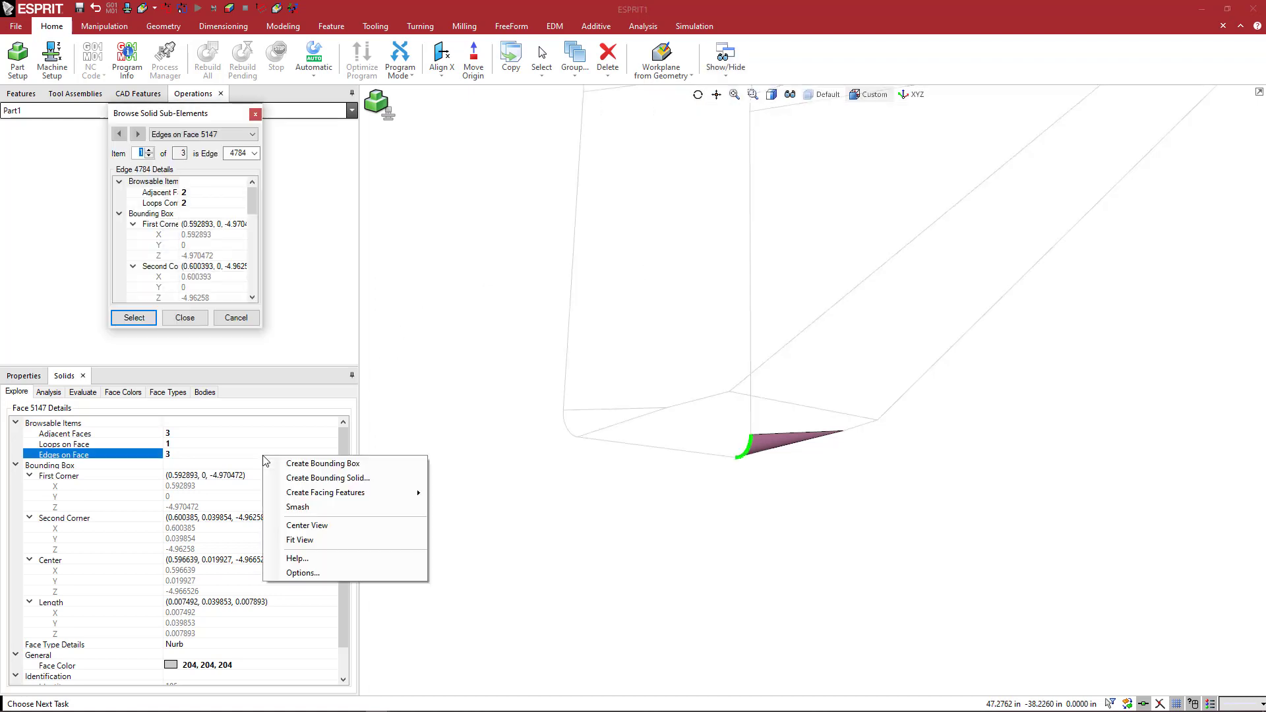
pyautogui.click(323, 463)
pyautogui.press('Escape')
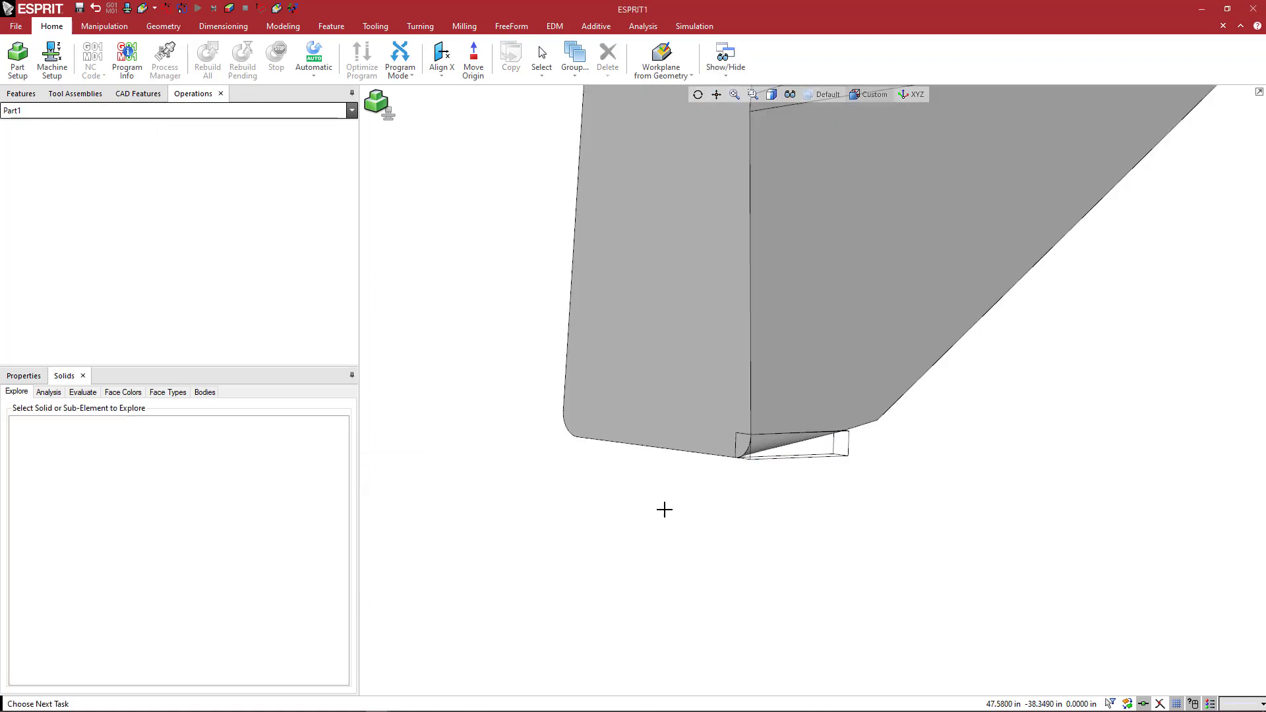
# Translate the workplane to the lower outer corner of the bounding box at the front of the insert tip
pyautogui.scroll(-4, 664, 509)
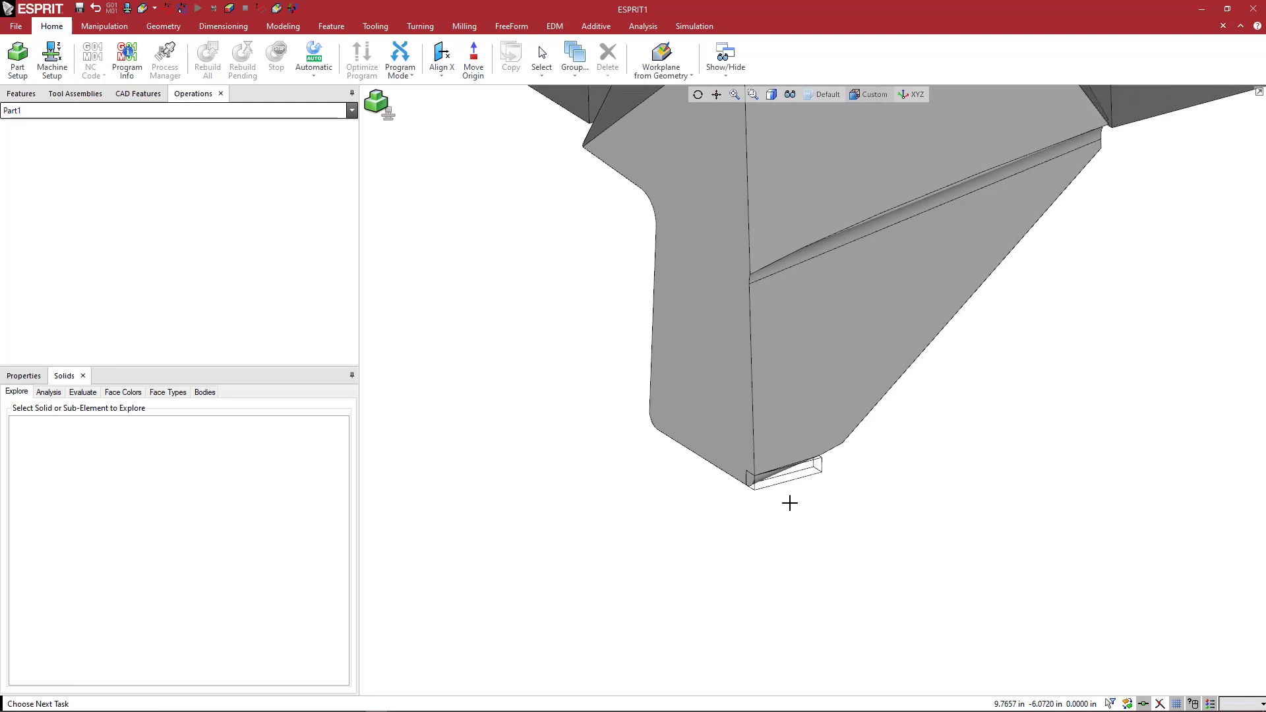
pyautogui.scroll(3, 758, 493)
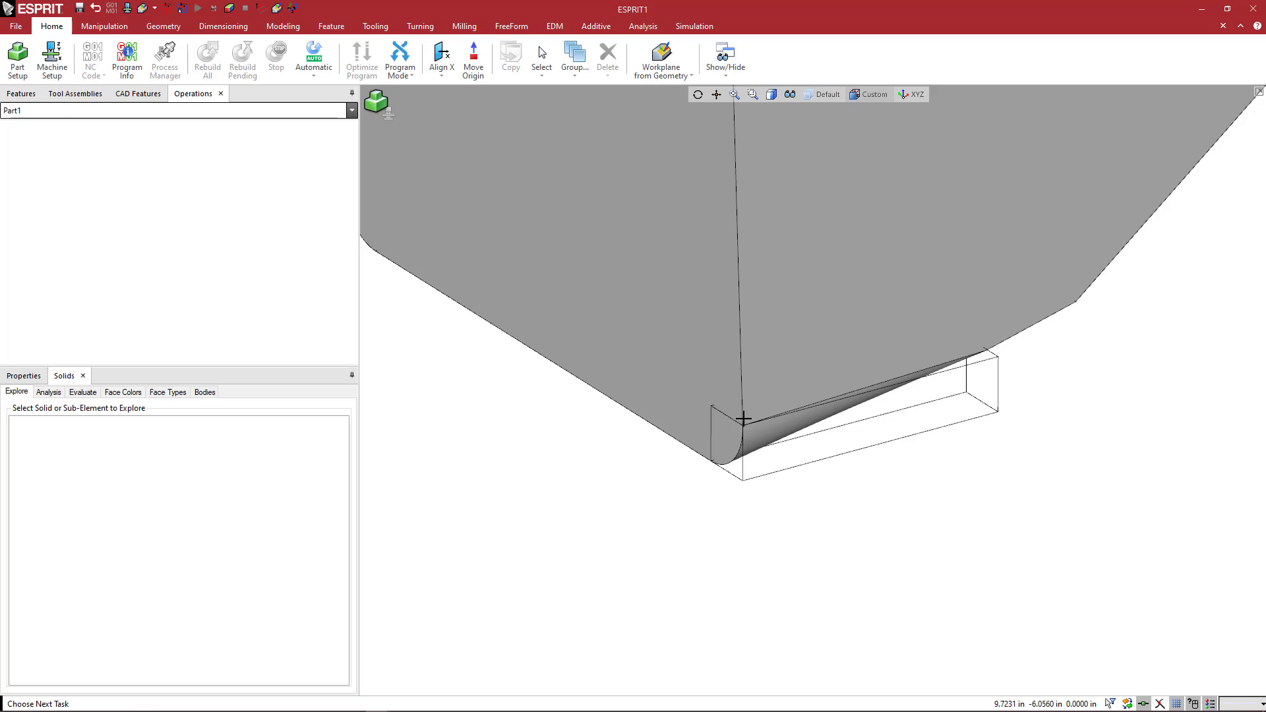
pyautogui.click(668, 78)
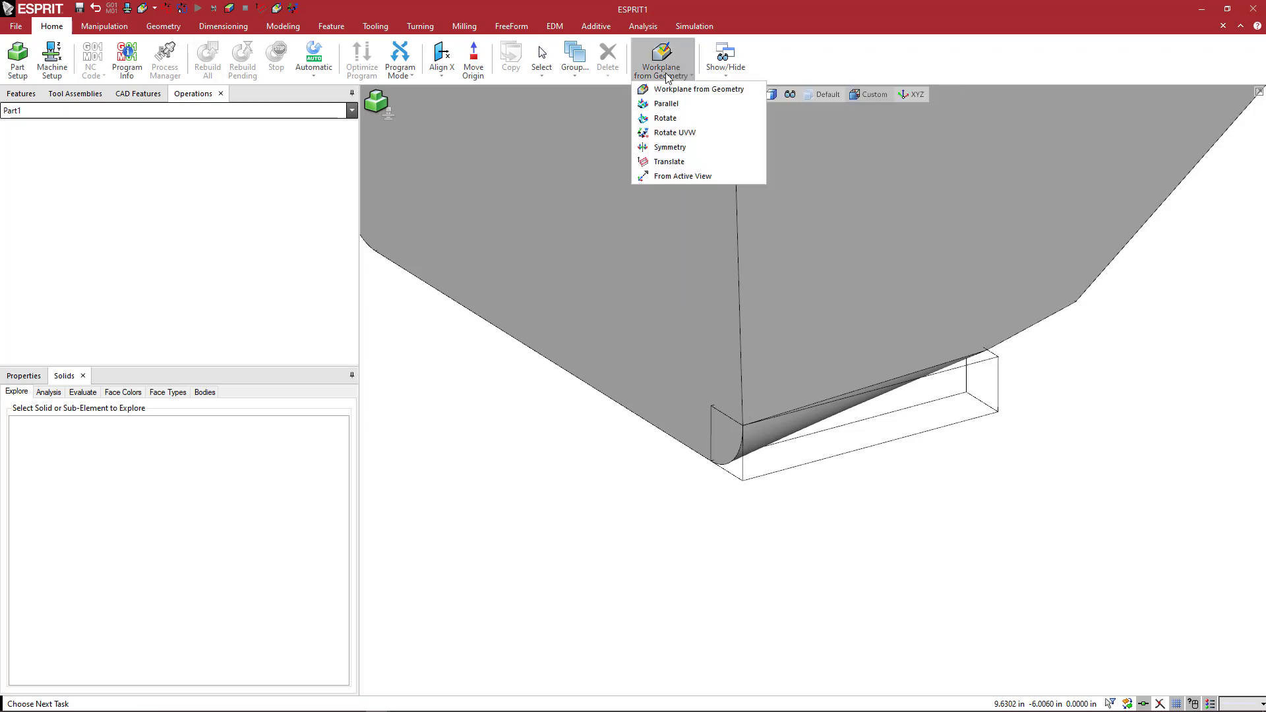
pyautogui.click(672, 161)
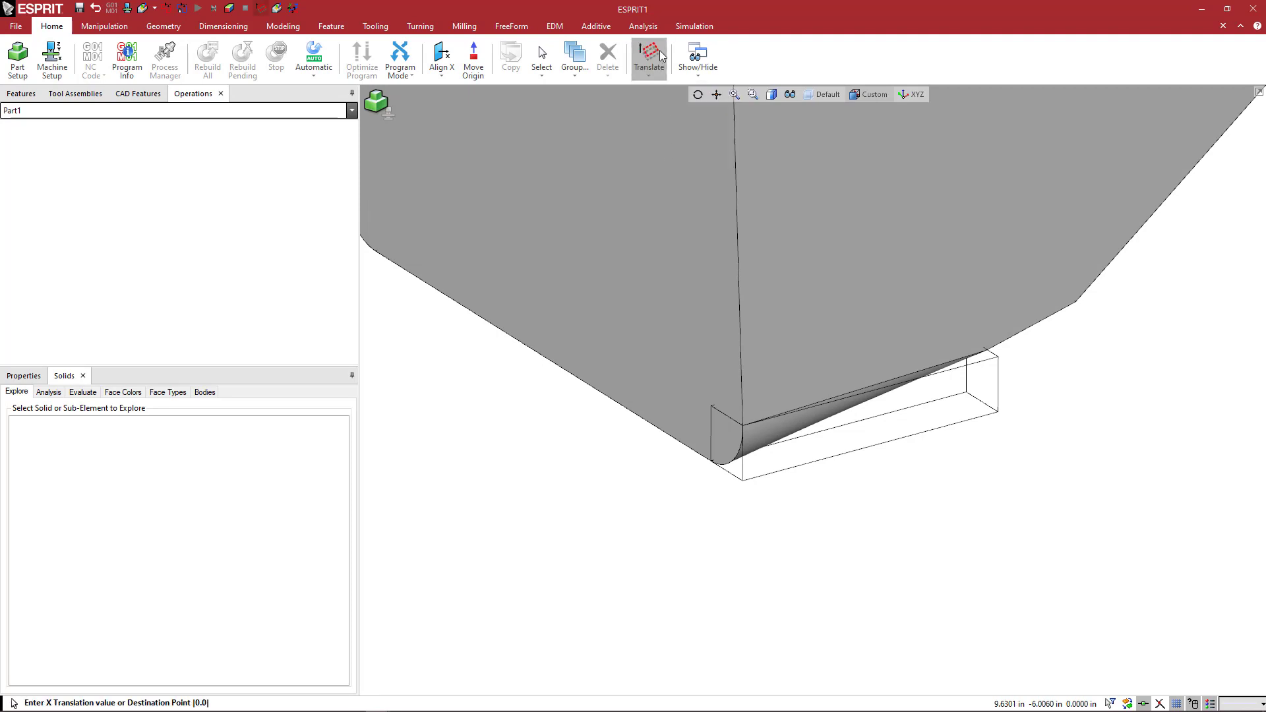
pyautogui.click(743, 482)
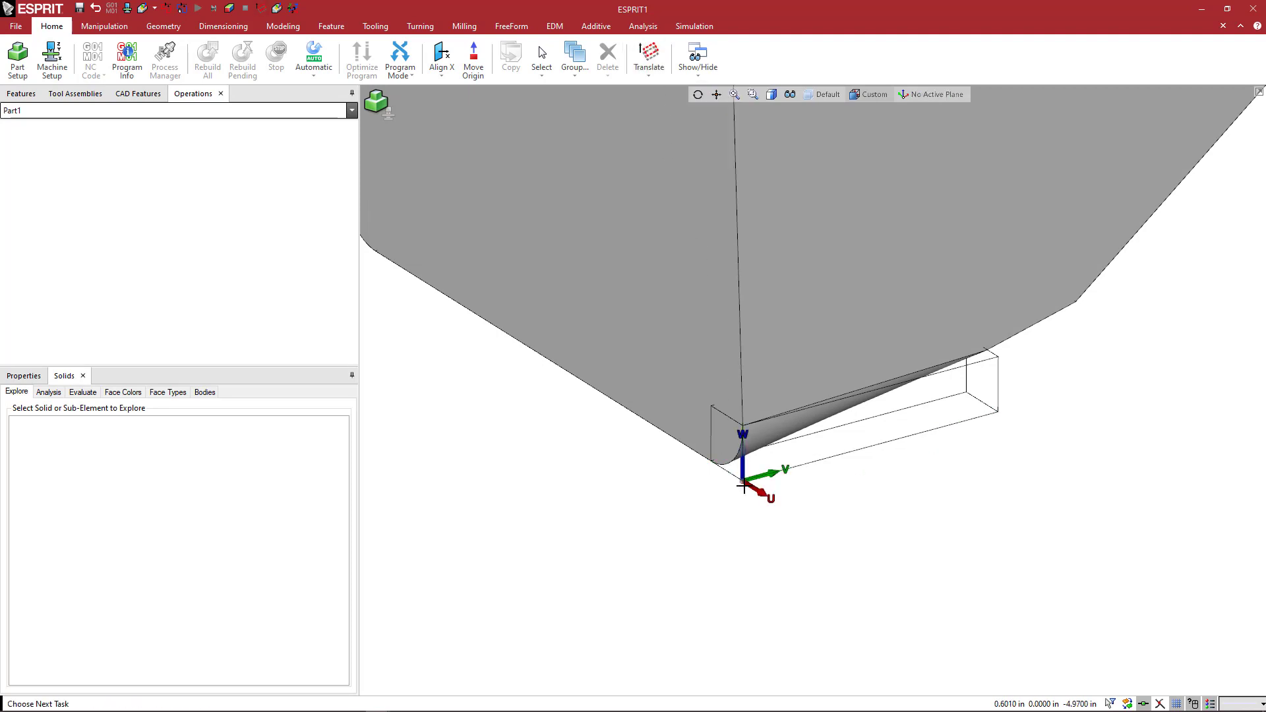
# Examine the translated workplane's position at the insert tip relative to the clamp and shank
pyautogui.moveTo(772, 550); pyautogui.dragTo(738, 559, button='middle')
pyautogui.scroll(4, 722, 556)
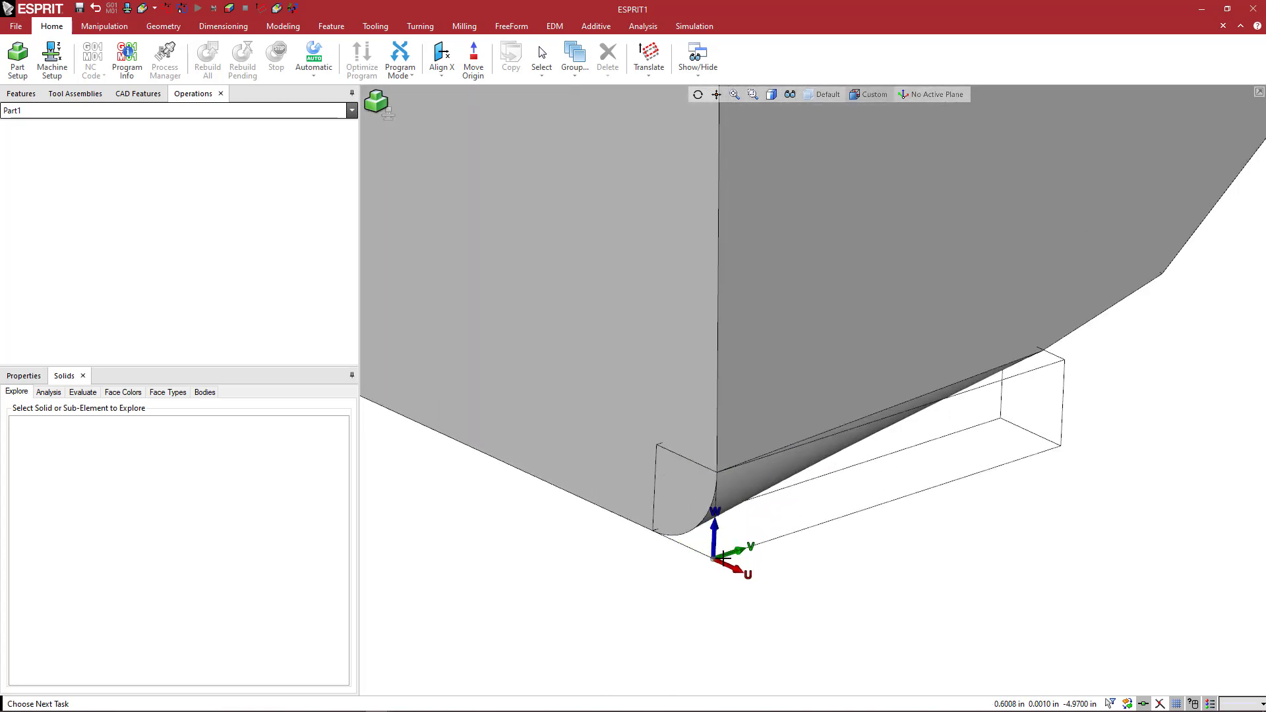
pyautogui.scroll(-3, 751, 526)
pyautogui.scroll(3, 791, 448)
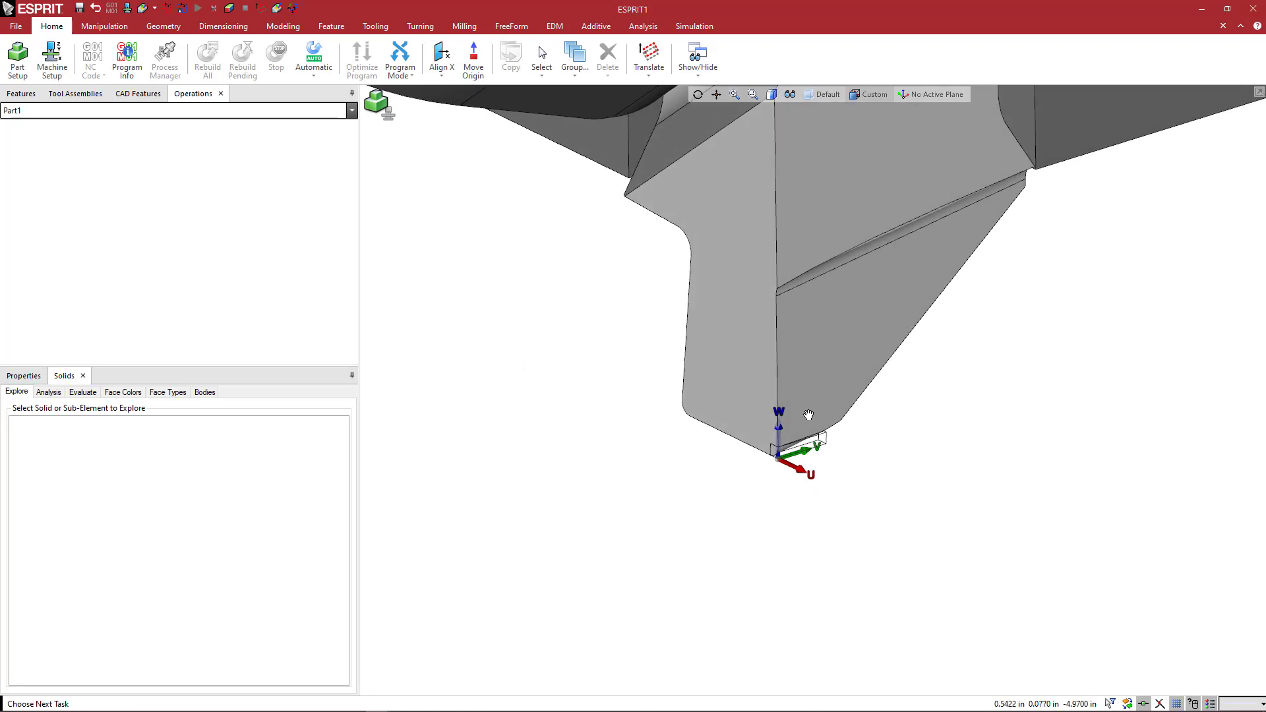
pyautogui.scroll(-4, 804, 448)
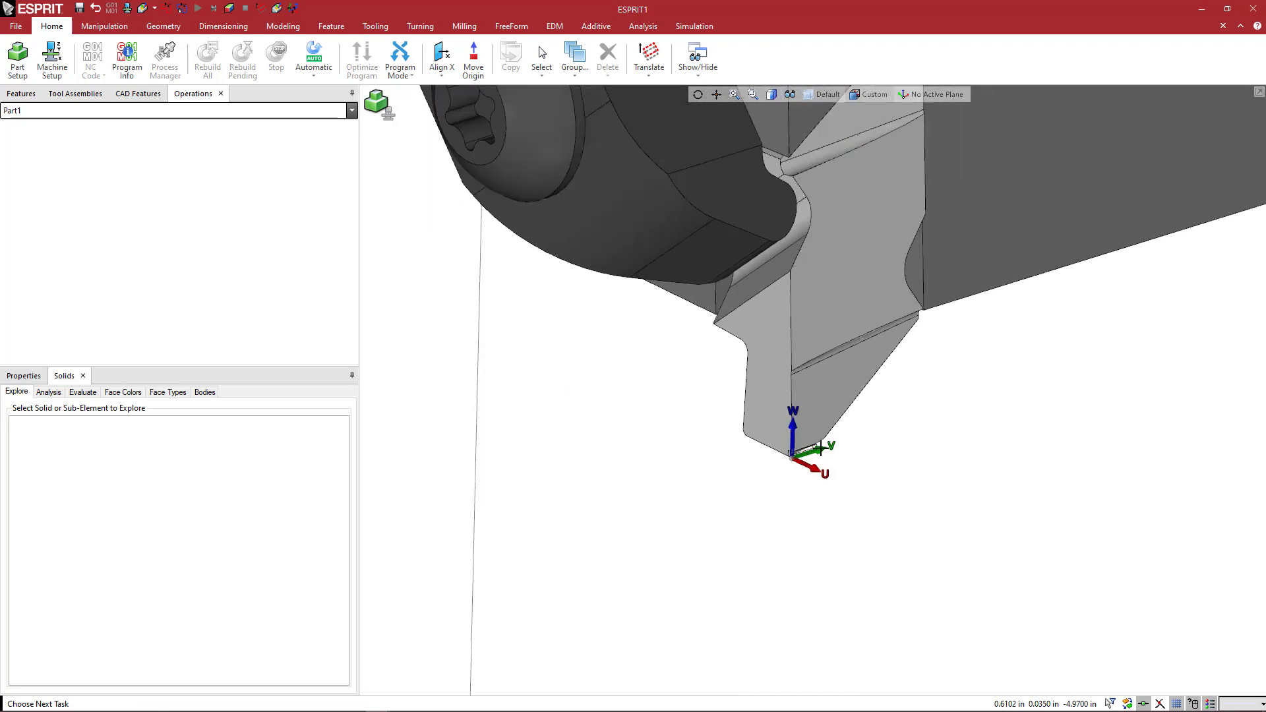
pyautogui.scroll(-4, 826, 343)
pyautogui.moveTo(832, 300); pyautogui.dragTo(784, 350, button='middle')
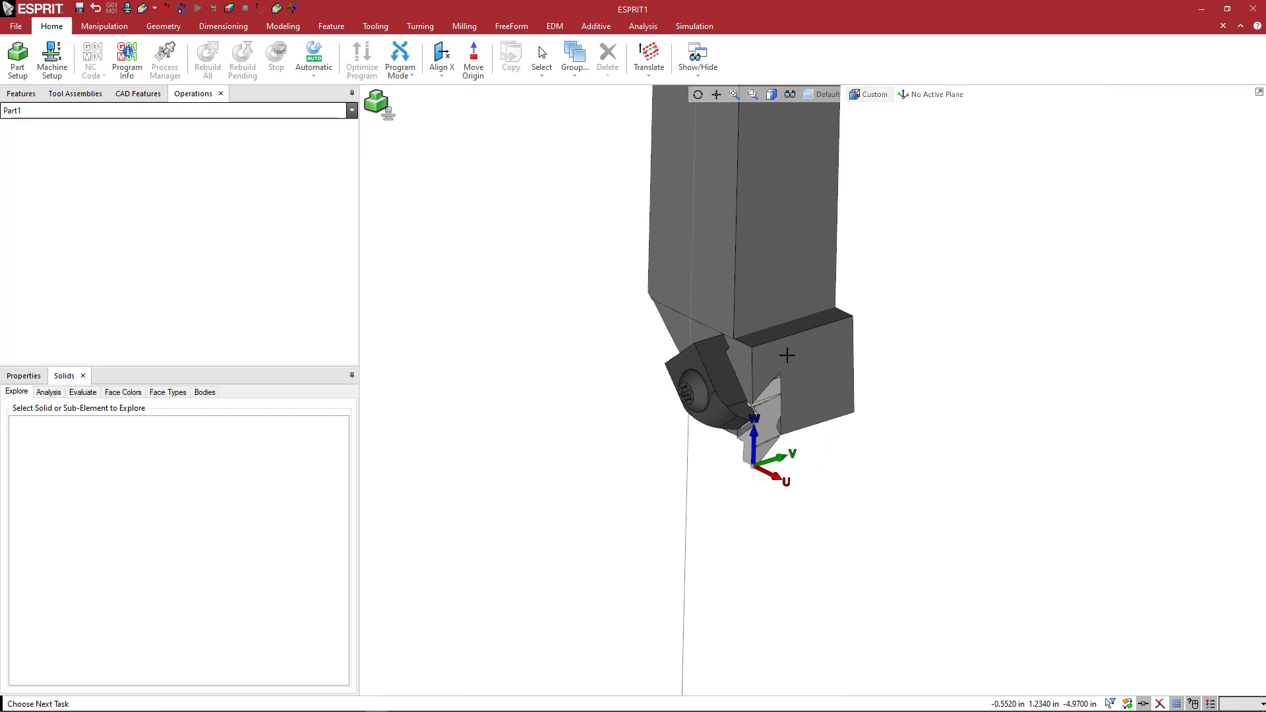
pyautogui.scroll(4, 758, 431)
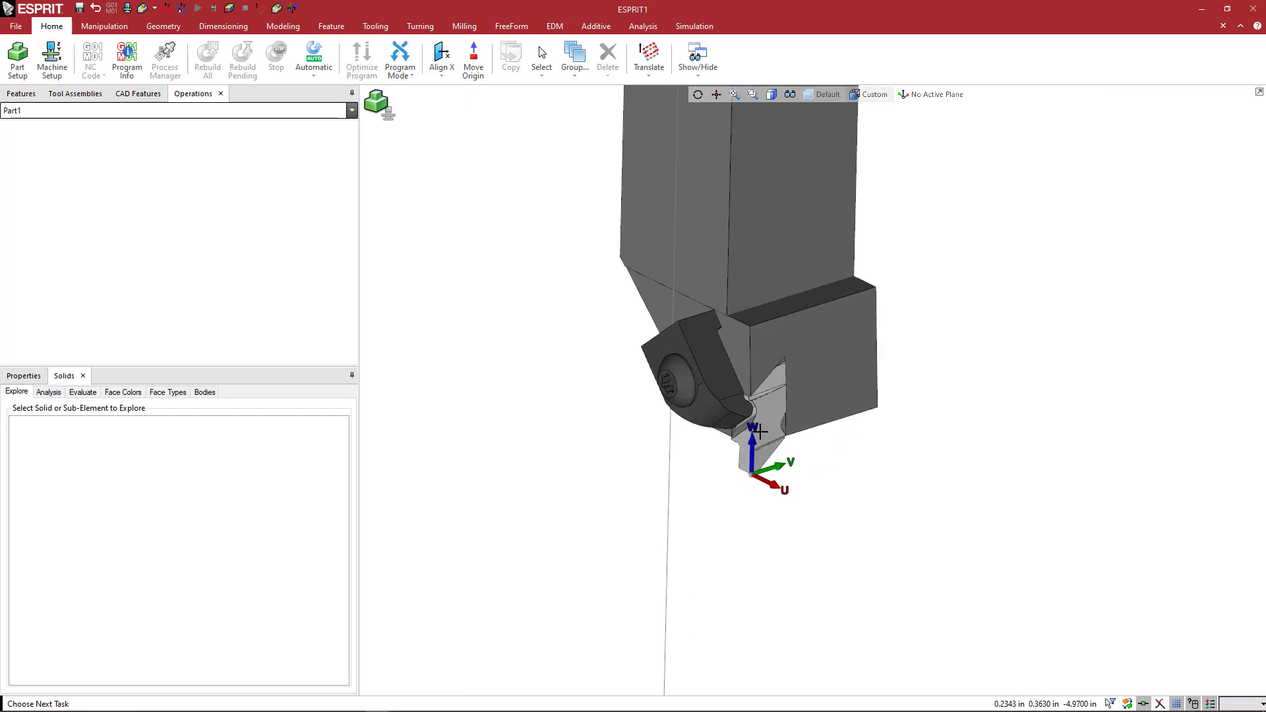
pyautogui.moveTo(778, 455); pyautogui.dragTo(768, 505, button='middle')
pyautogui.scroll(-3, 794, 433)
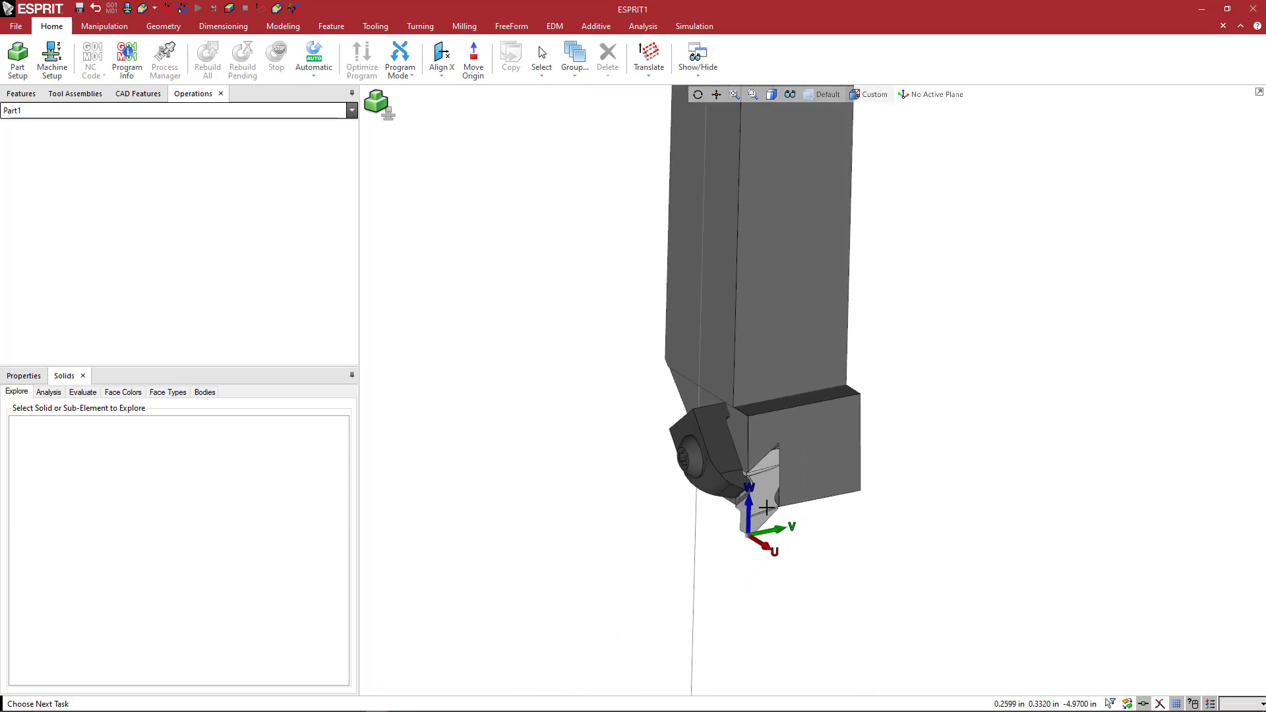
# Draw a rectangle from the bounding box corner at the insert tip to point 0
pyautogui.scroll(5, 765, 502)
pyautogui.moveTo(703, 635); pyautogui.dragTo(686, 516, button='middle')
pyautogui.scroll(5, 686, 515)
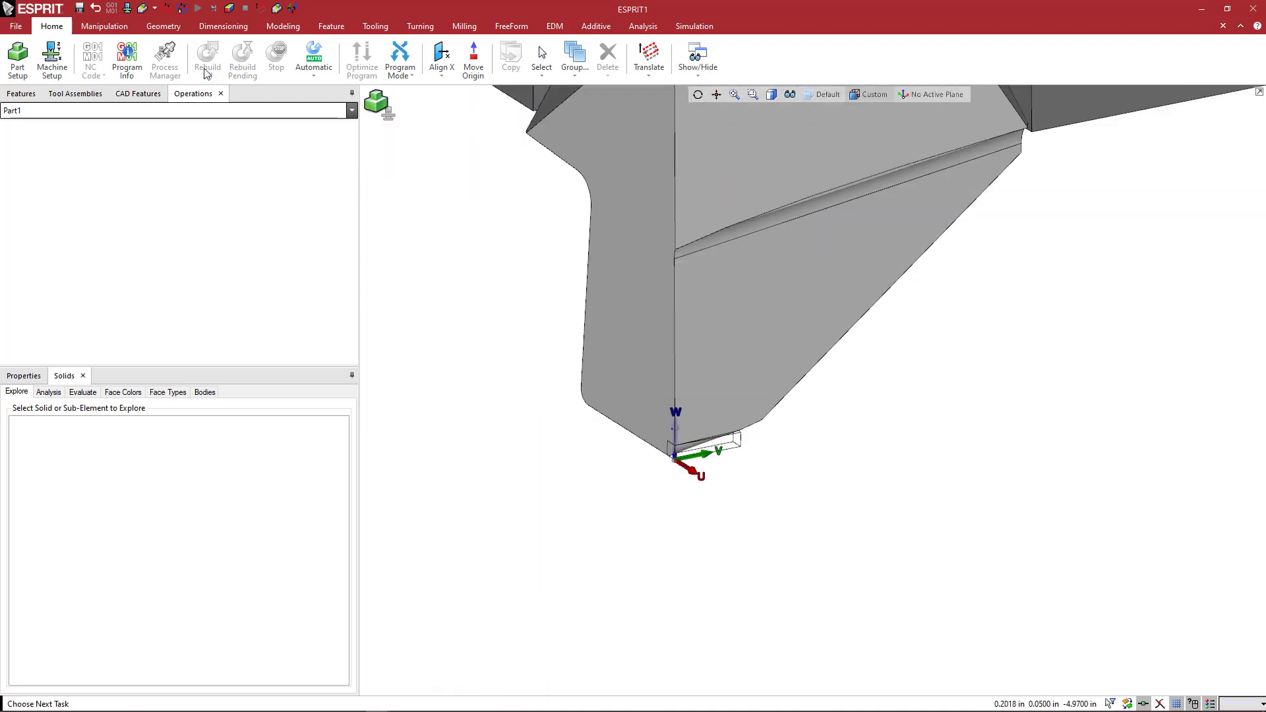
pyautogui.click(182, 30)
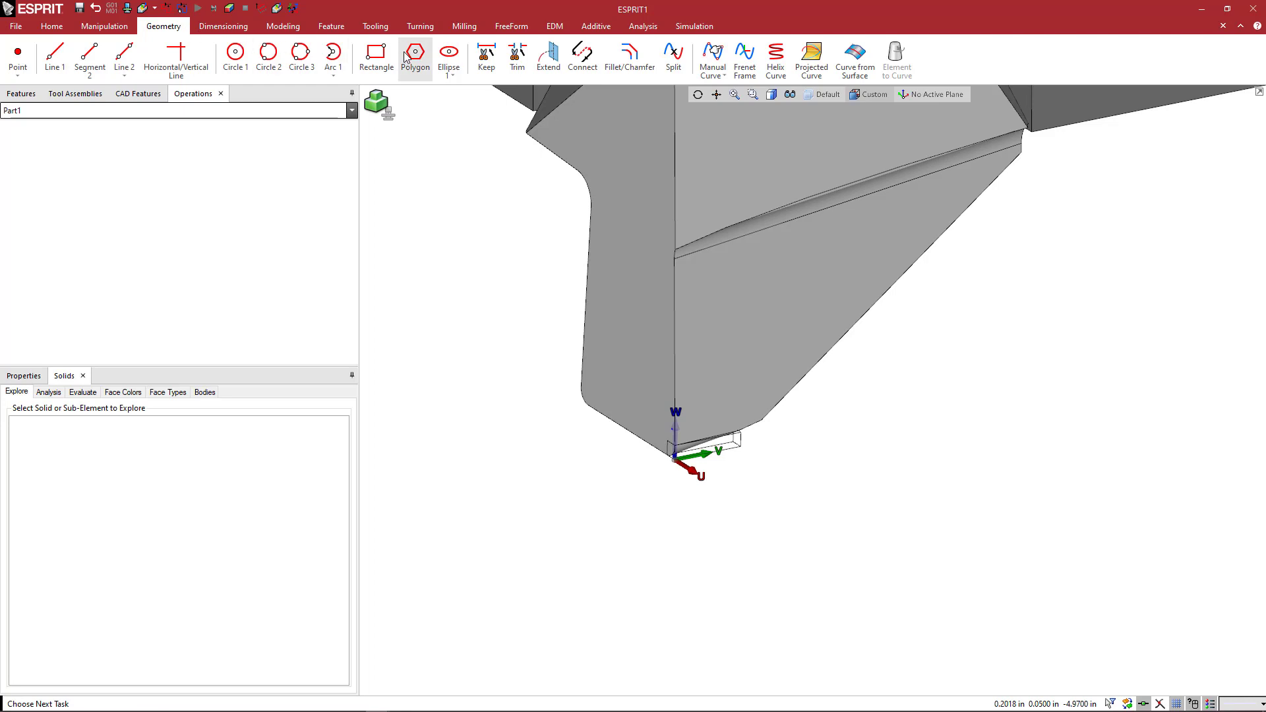
pyautogui.click(376, 56)
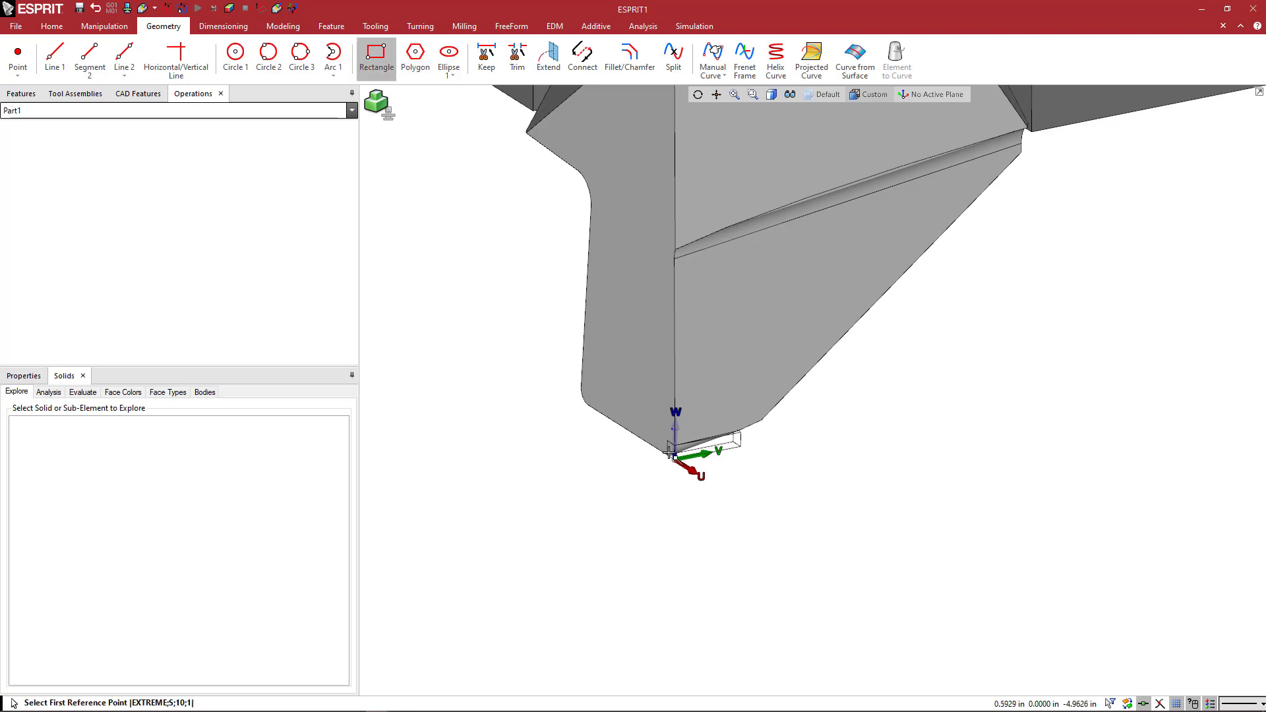
pyautogui.scroll(4, 679, 460)
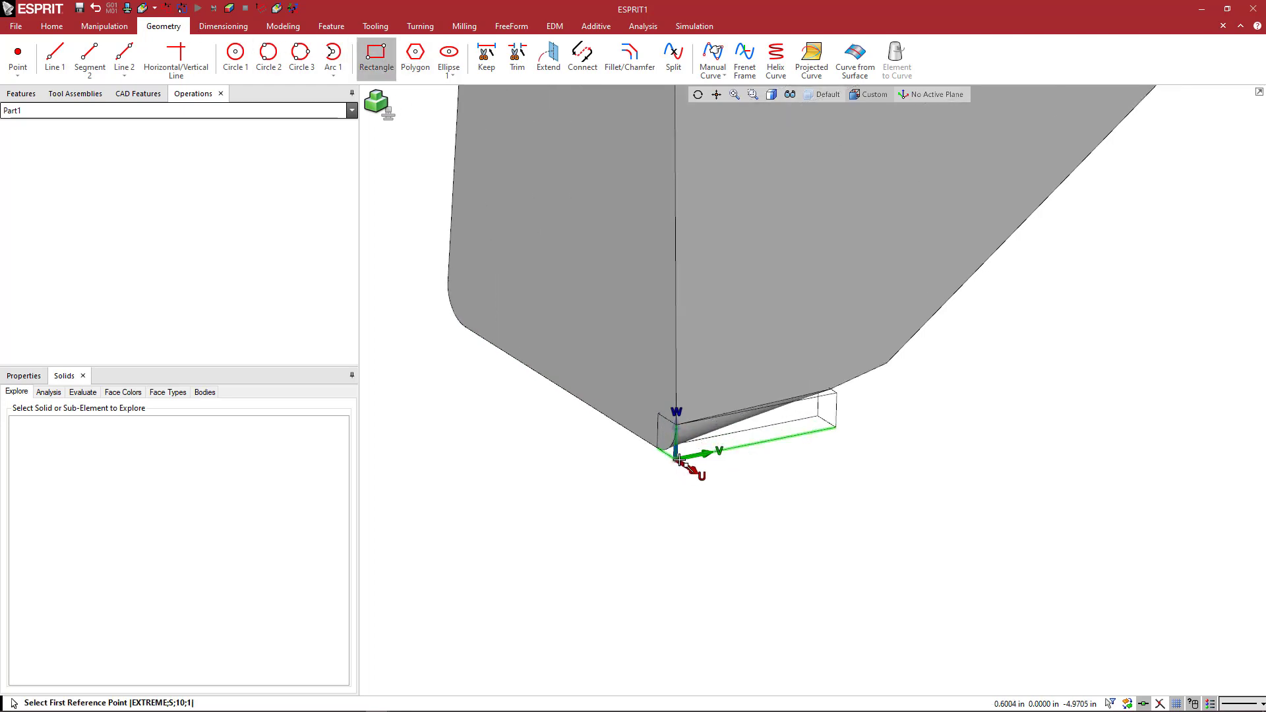
pyautogui.click(679, 460)
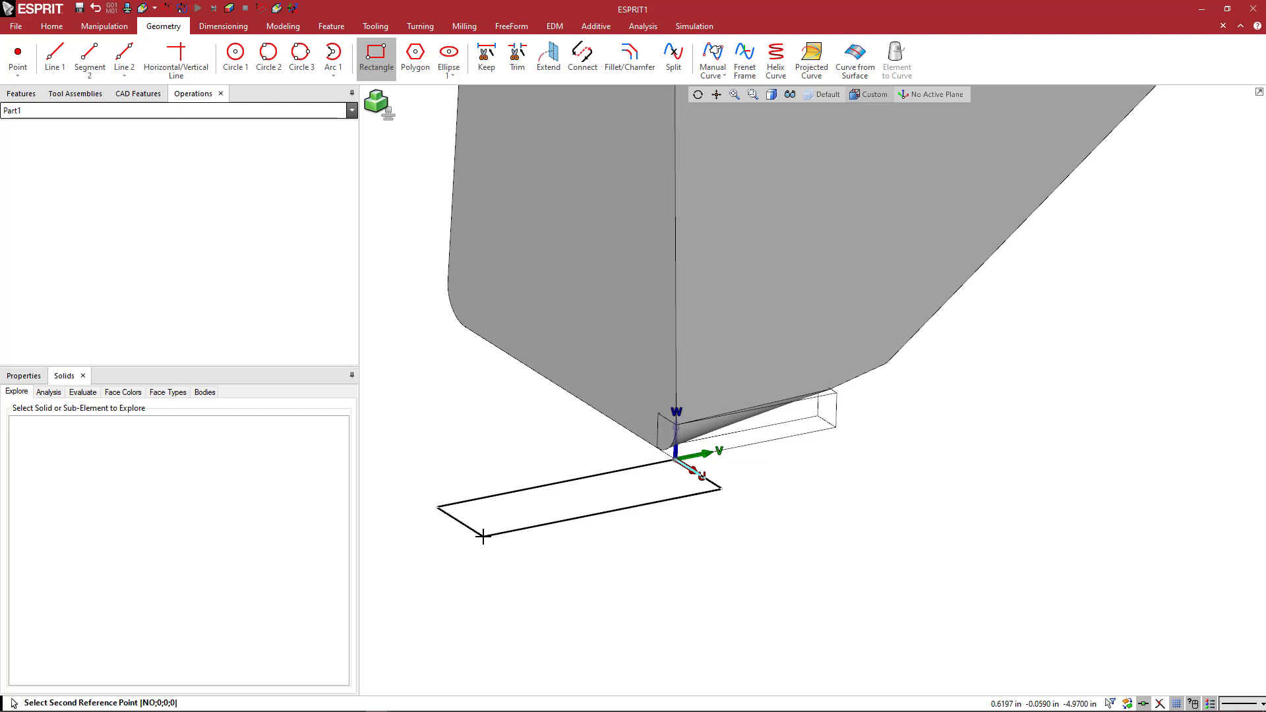
pyautogui.write('0')
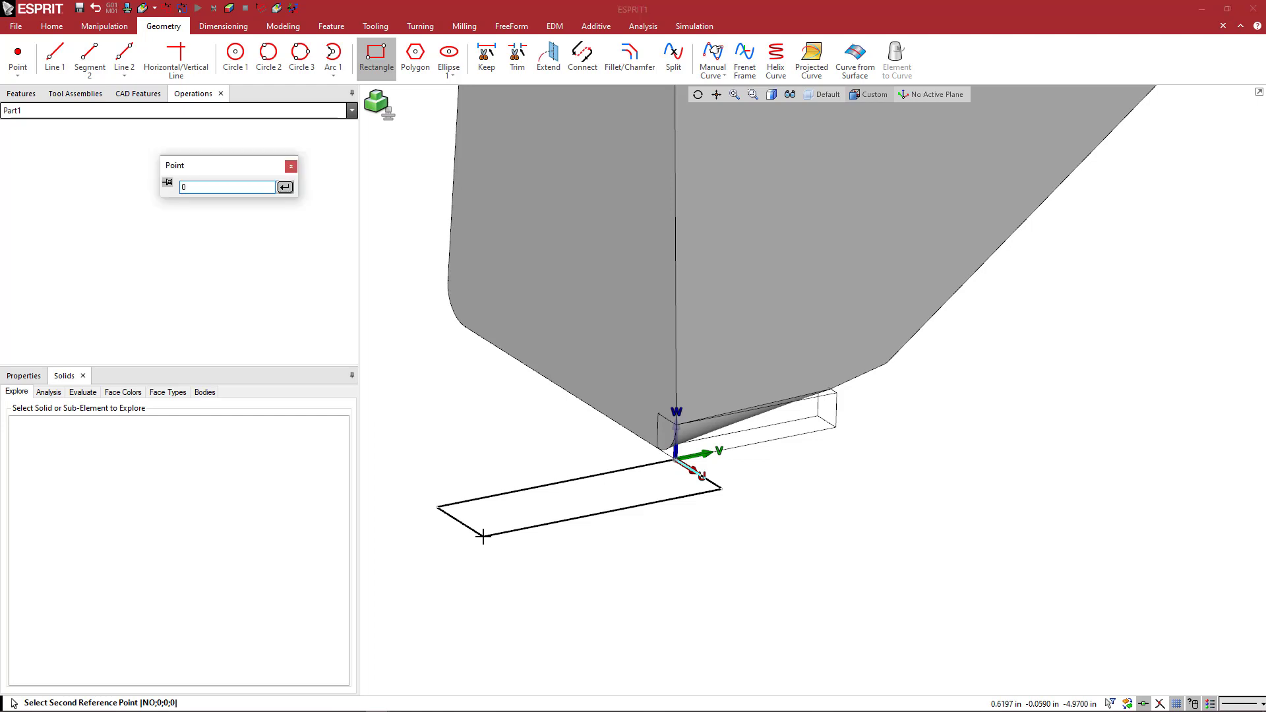
pyautogui.press('Return')
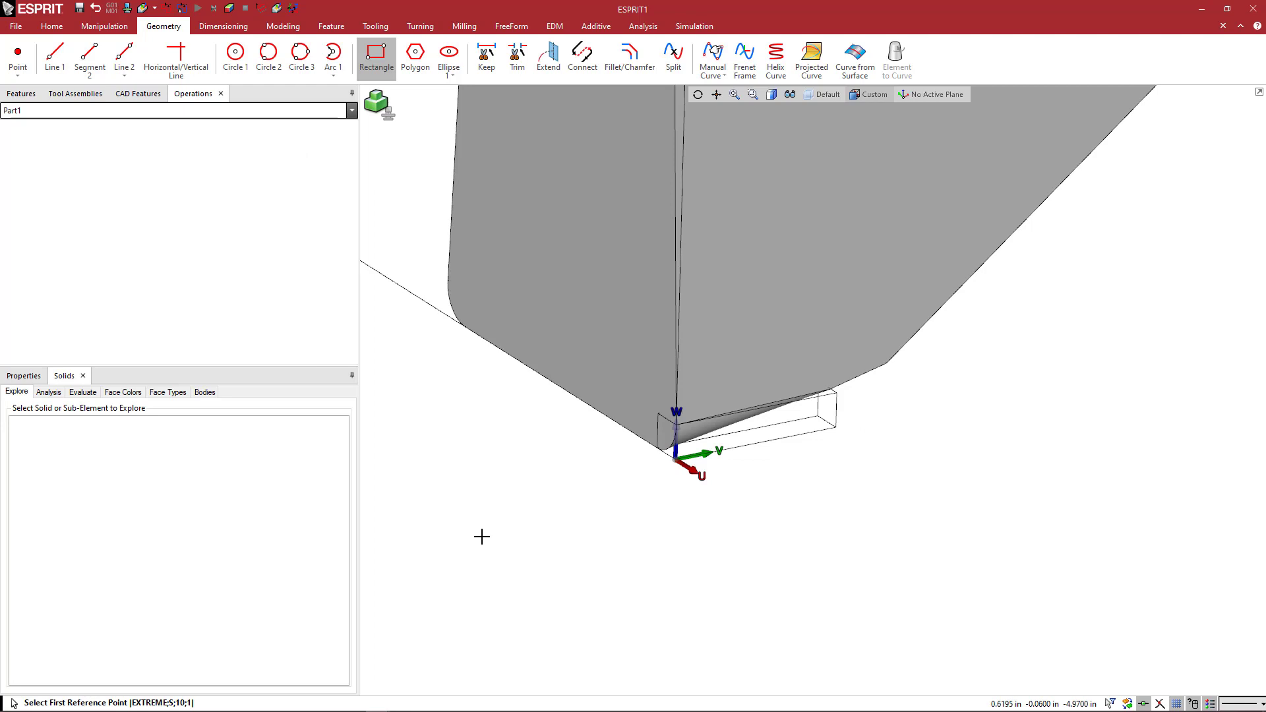
pyautogui.scroll(-2, 686, 481)
pyautogui.scroll(1, 704, 475)
pyautogui.moveTo(704, 475); pyautogui.dragTo(737, 613, button='middle')
pyautogui.scroll(-2, 717, 546)
pyautogui.press('Escape')
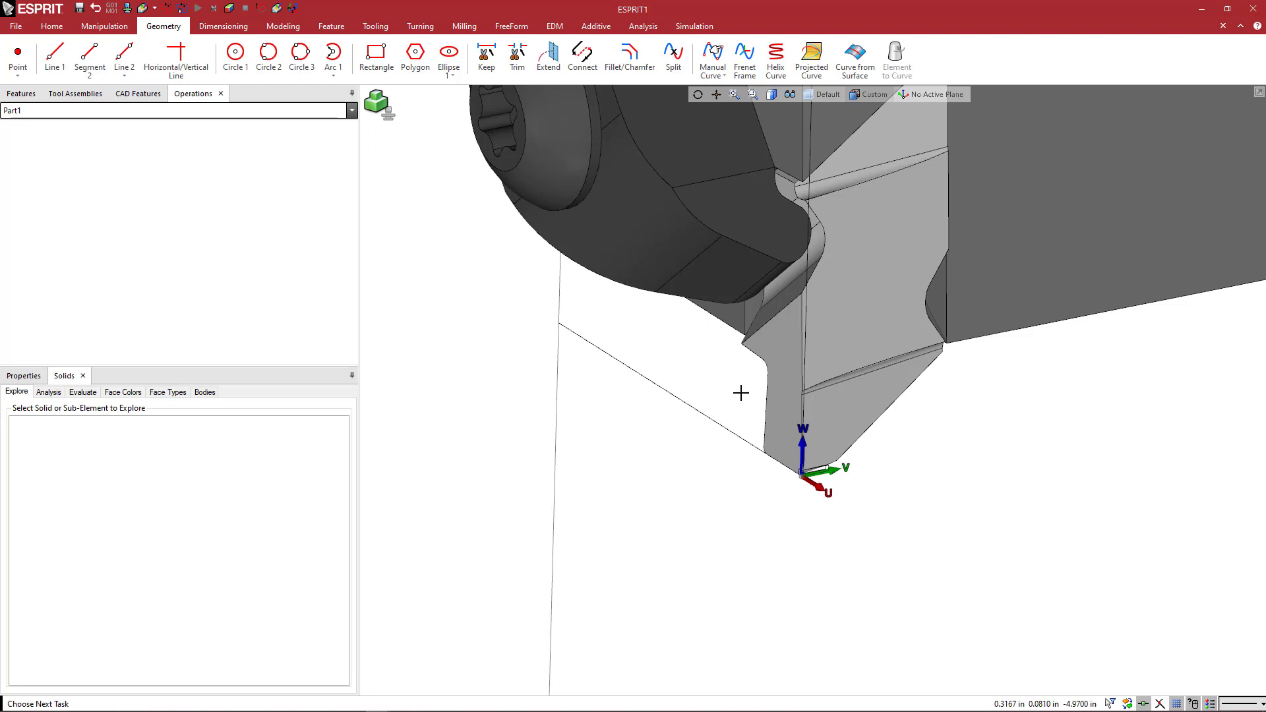
# Examine where the rectangle's lower edge meets the insert tip and the vertical axis
pyautogui.scroll(-2, 754, 404)
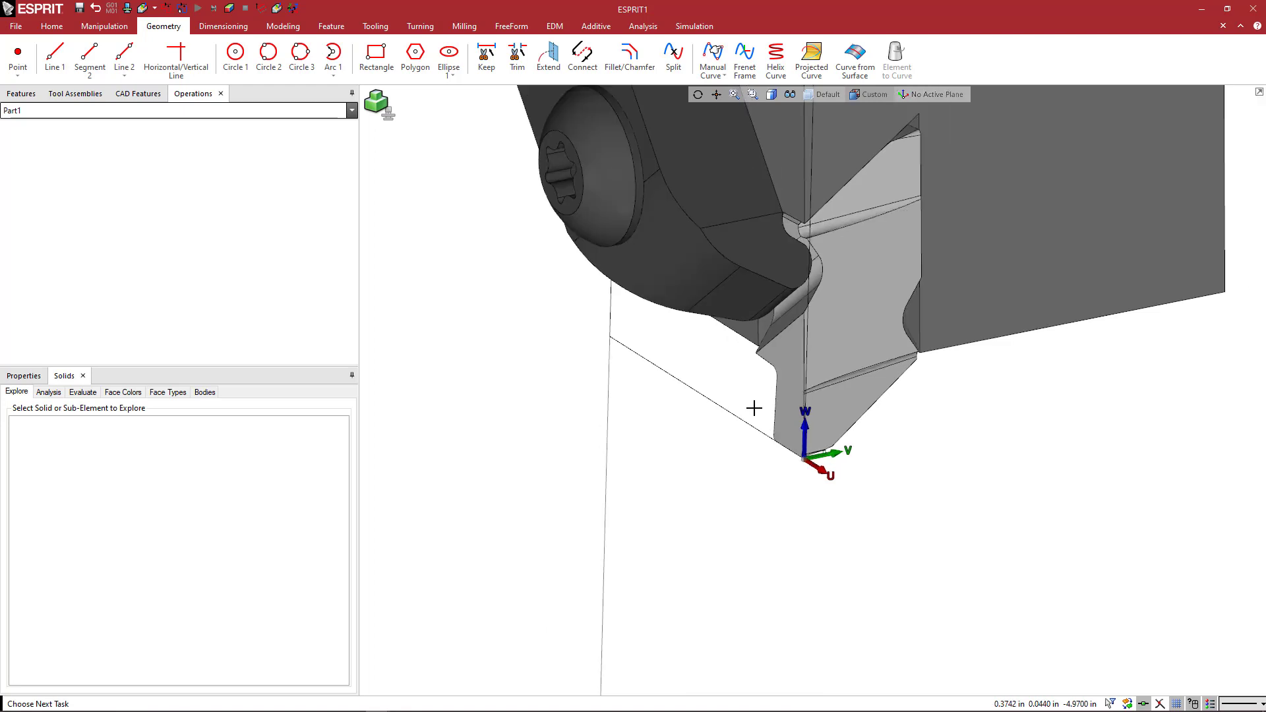
pyautogui.scroll(2, 753, 407)
pyautogui.scroll(5, 752, 442)
pyautogui.scroll(-2, 749, 407)
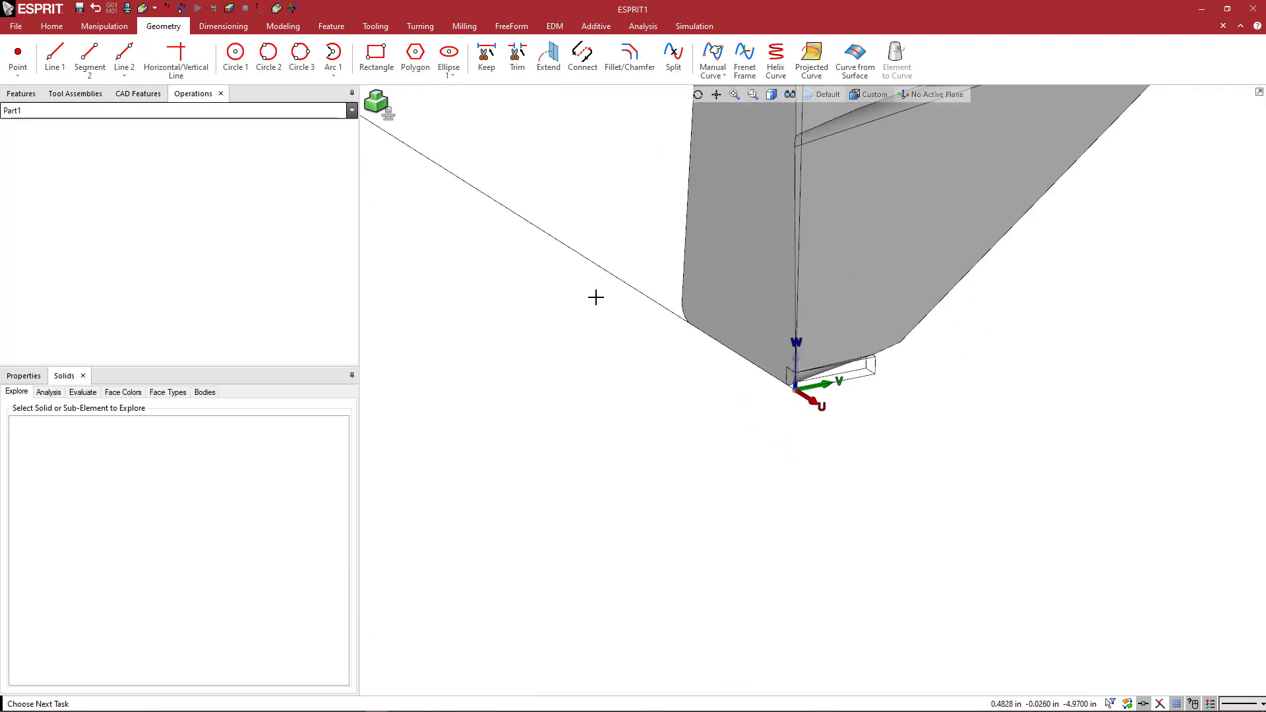
pyautogui.scroll(2, 582, 260)
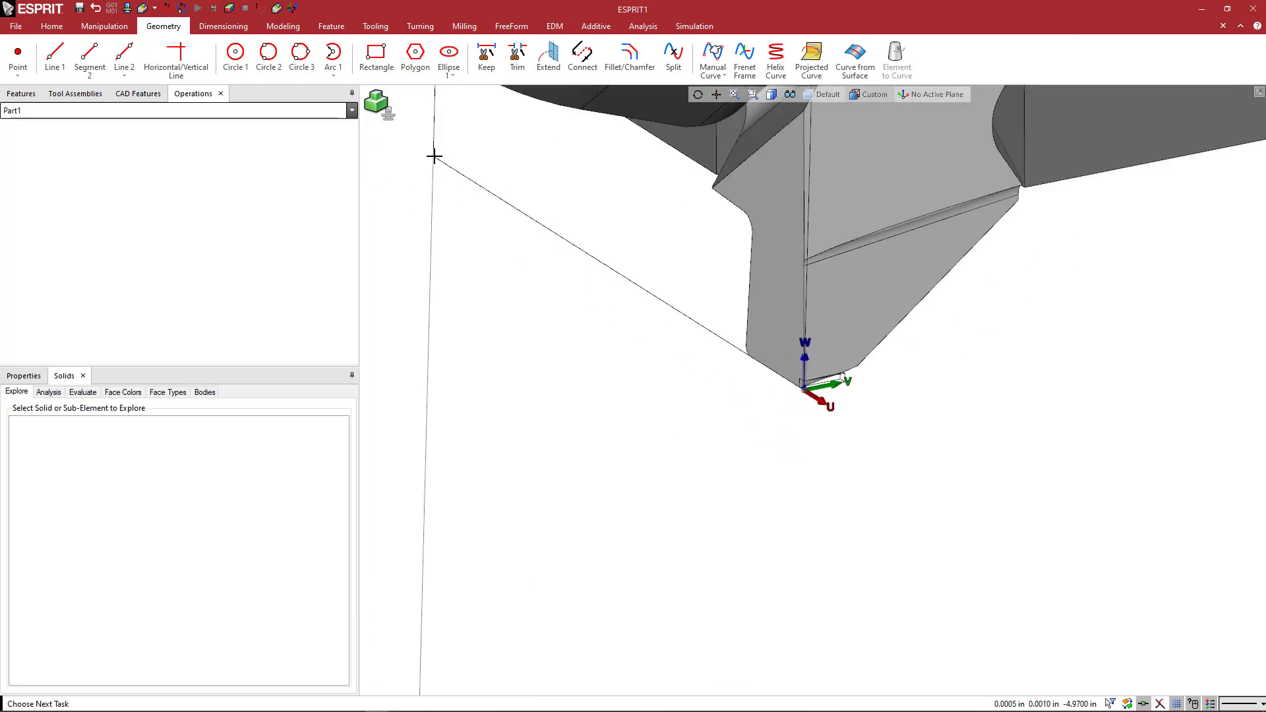
pyautogui.moveTo(434, 156); pyautogui.dragTo(489, 260, button='middle')
pyautogui.scroll(5, 495, 259)
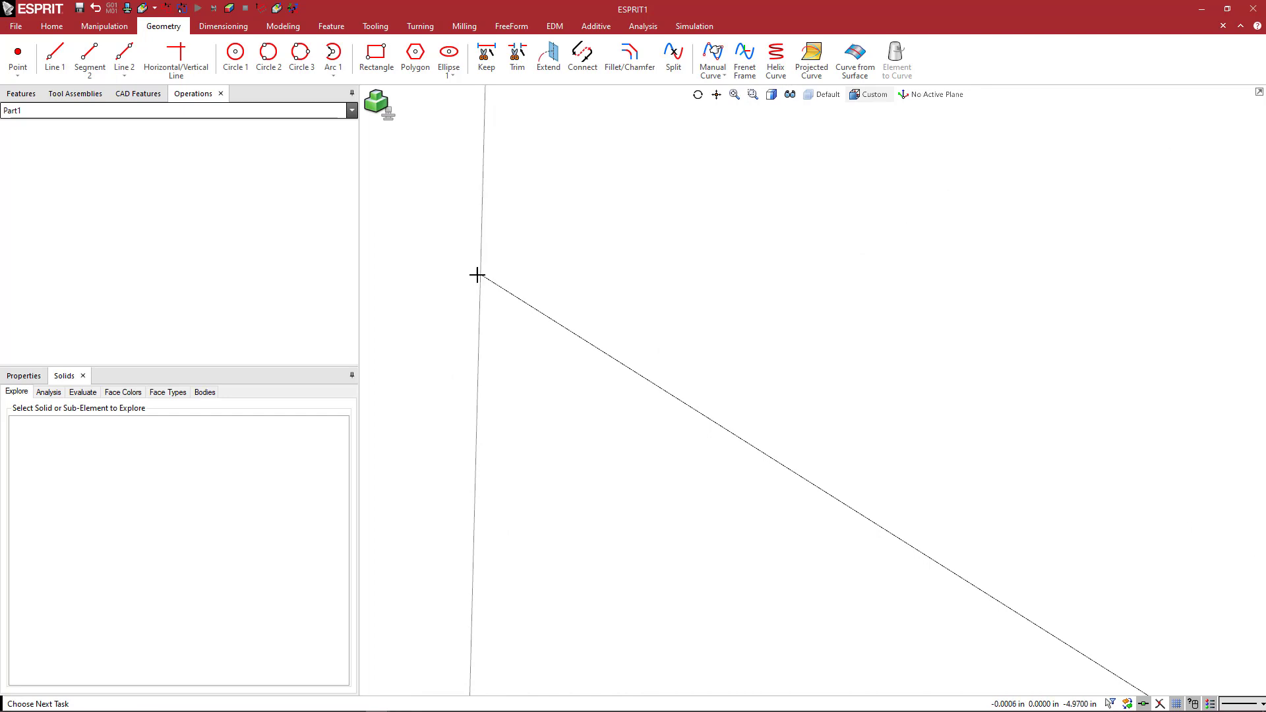
pyautogui.scroll(-4, 479, 275)
pyautogui.moveTo(932, 565); pyautogui.dragTo(678, 396, button='middle')
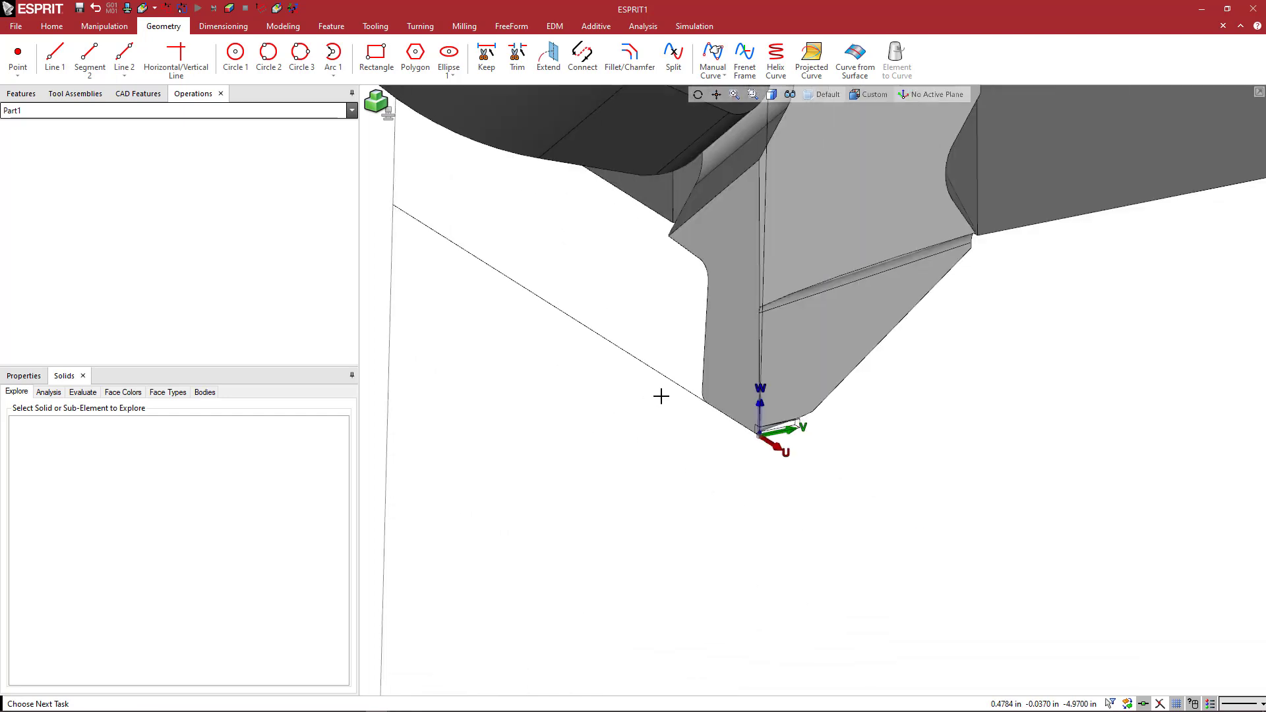
# Examine the insert's rounded tip corner against the bounding box corner and the workplane origin
pyautogui.scroll(3, 775, 427)
pyautogui.moveTo(775, 427)
pyautogui.mouseDown(button='middle')
pyautogui.moveTo(755, 447)
pyautogui.moveTo(808, 425)
pyautogui.moveTo(804, 440)
pyautogui.moveTo(773, 430)
pyautogui.mouseUp(button='middle')
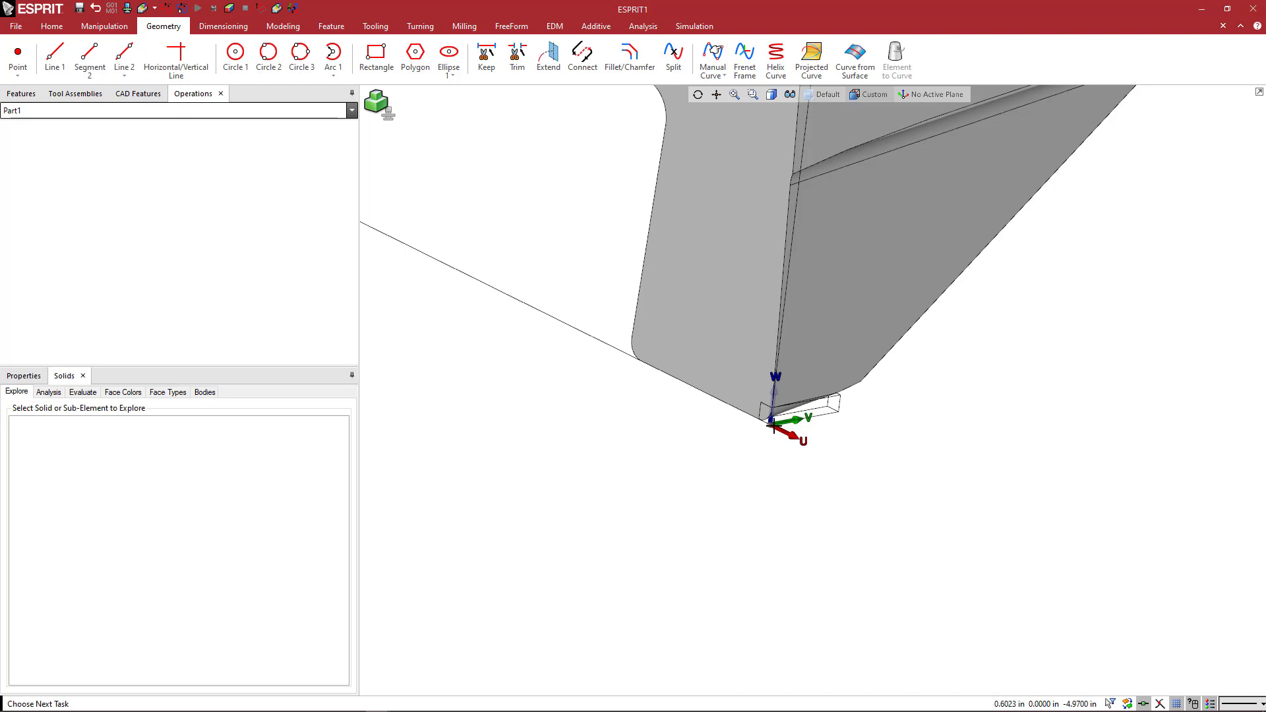
pyautogui.moveTo(774, 429); pyautogui.dragTo(798, 424, button='middle')
pyautogui.moveTo(825, 472); pyautogui.dragTo(773, 456, button='middle')
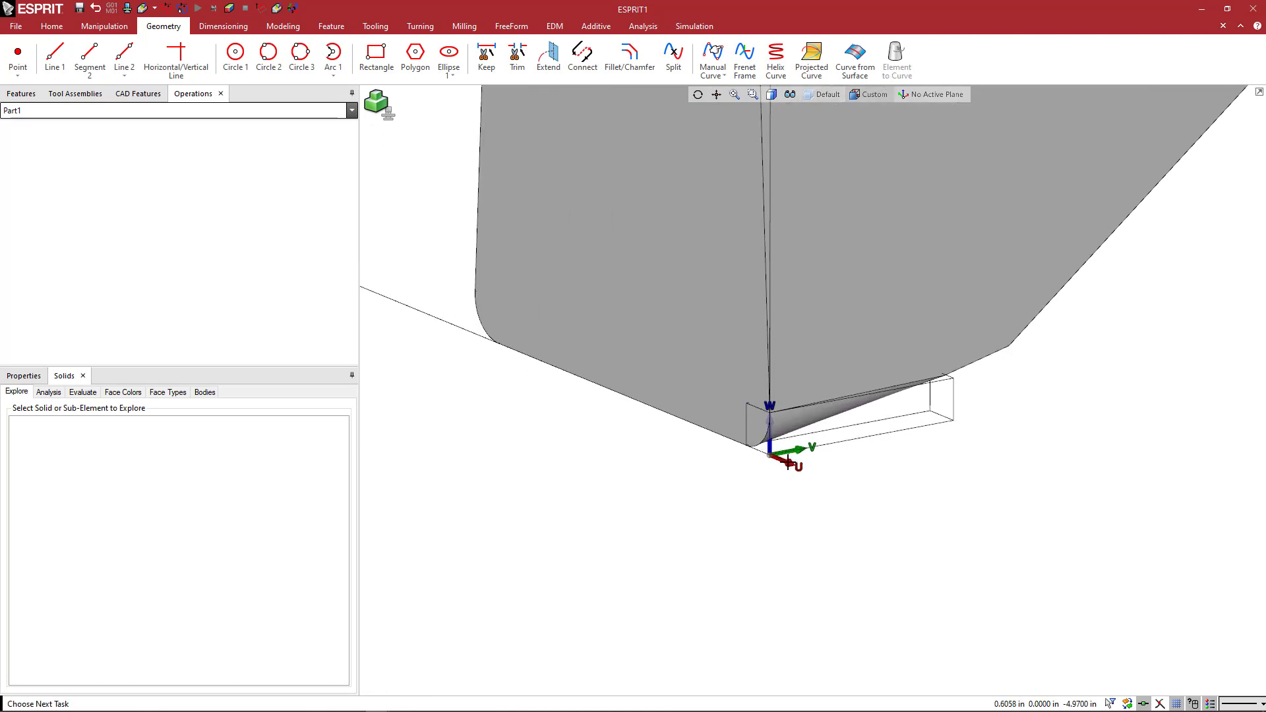
pyautogui.scroll(3, 788, 464)
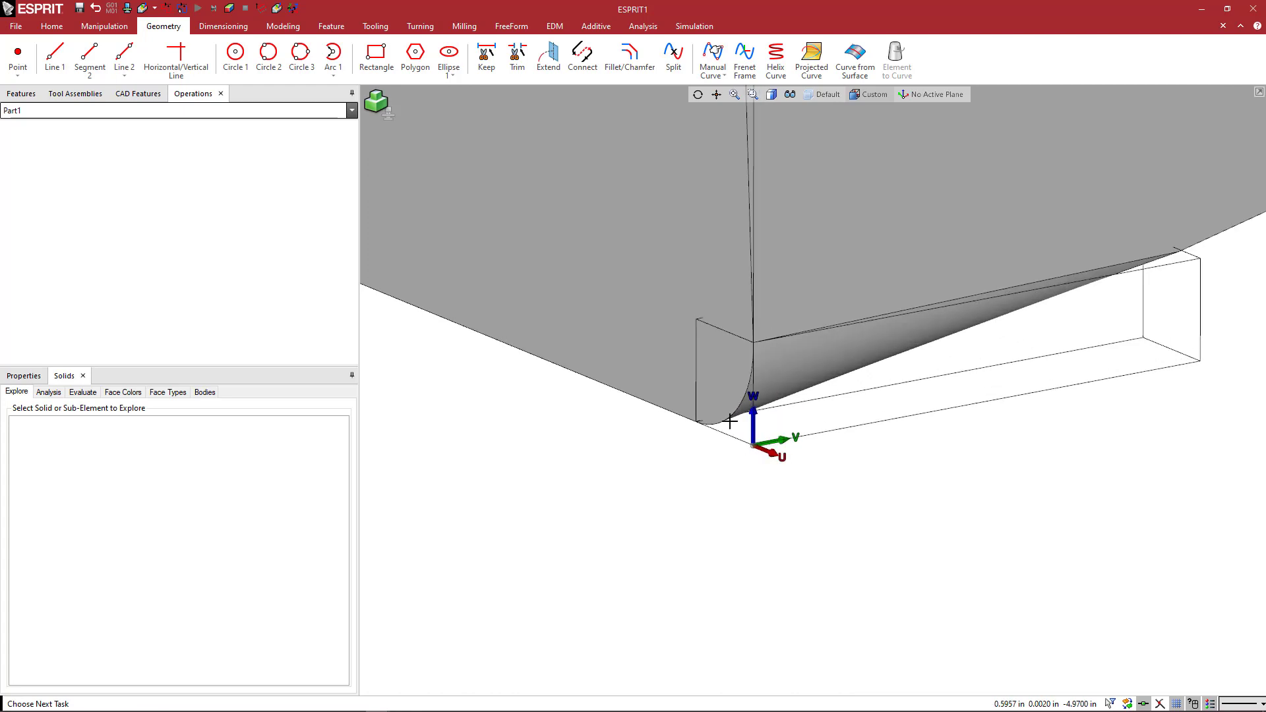
pyautogui.scroll(-2, 757, 371)
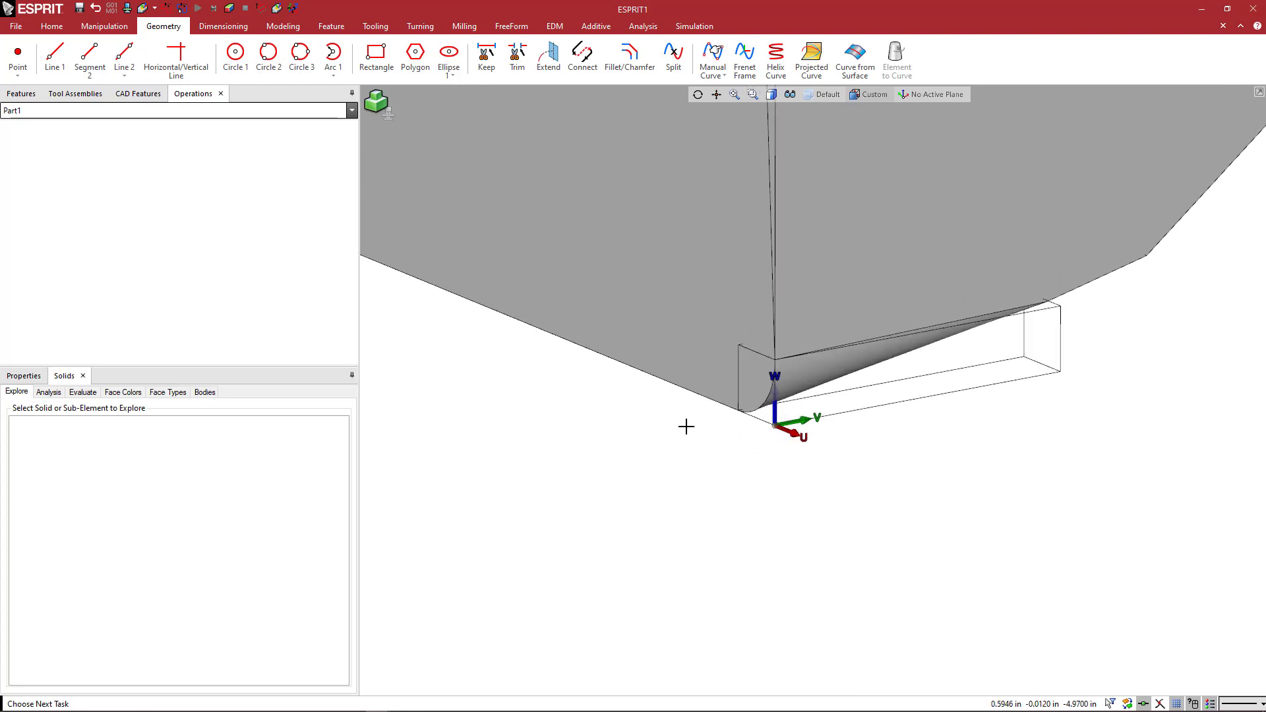
pyautogui.moveTo(784, 431); pyautogui.dragTo(798, 475, button='middle')
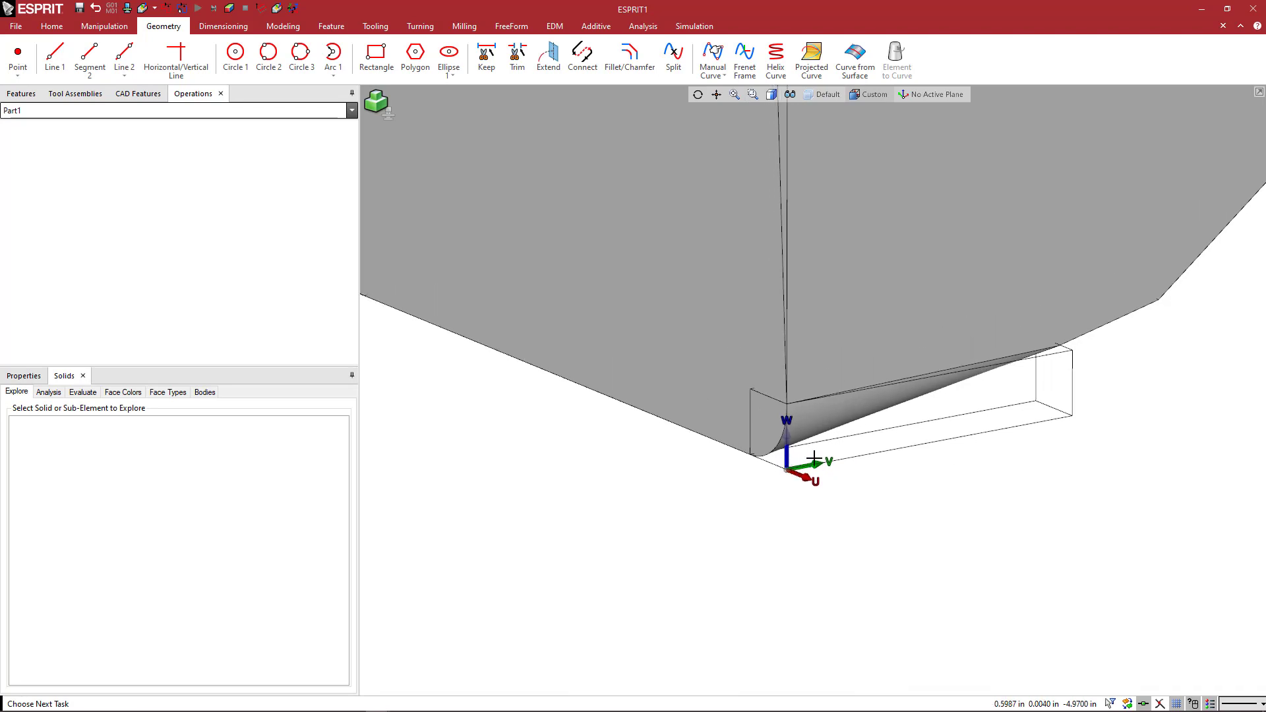
pyautogui.scroll(-2, 799, 448)
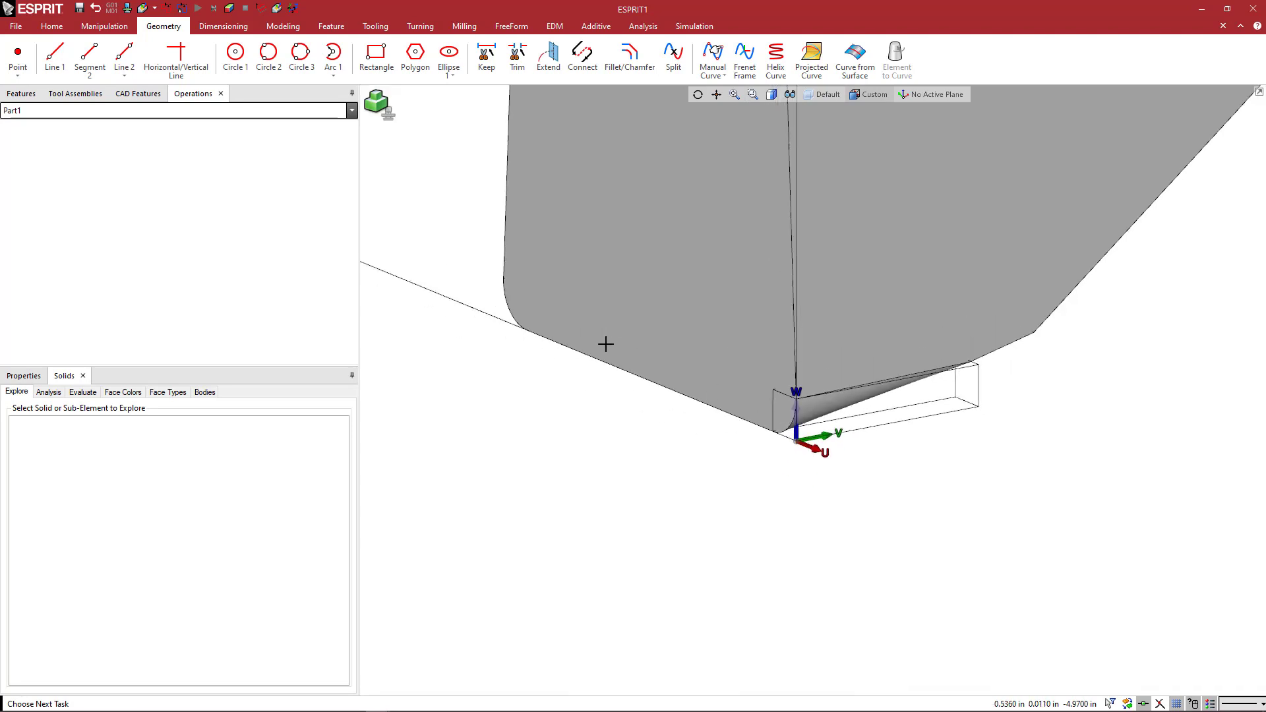
pyautogui.scroll(-1, 776, 279)
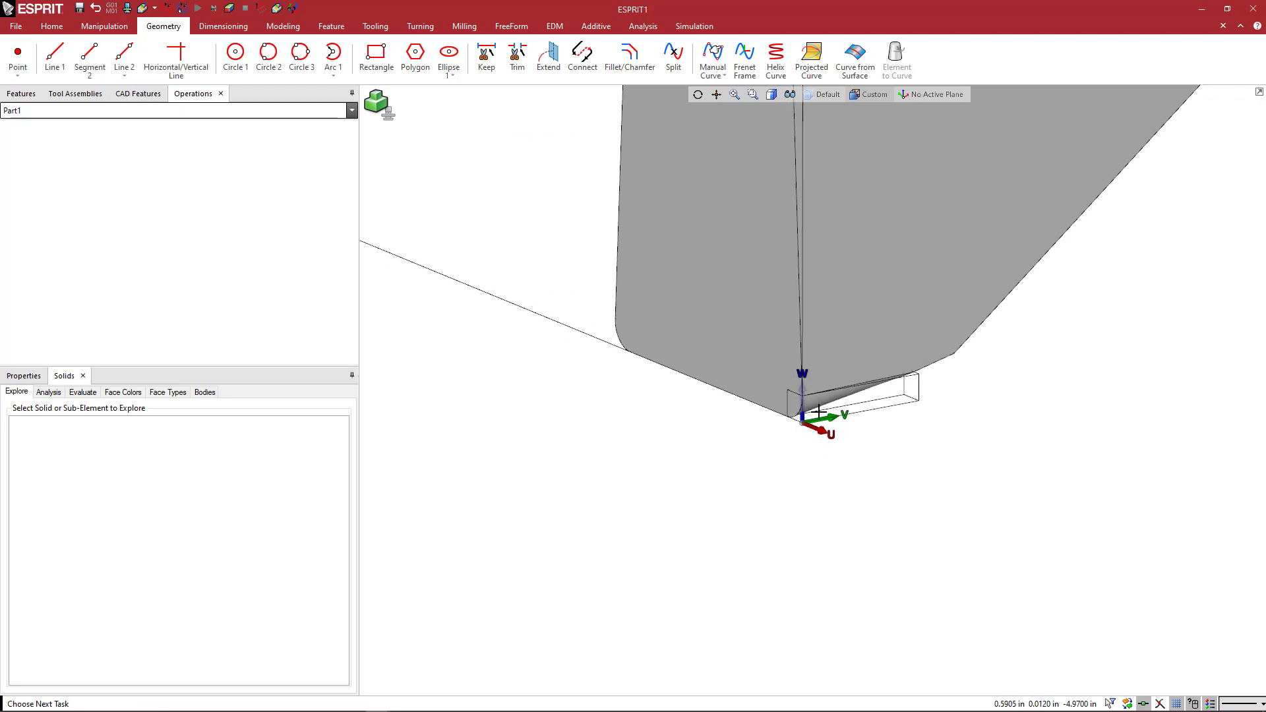
pyautogui.scroll(3, 788, 450)
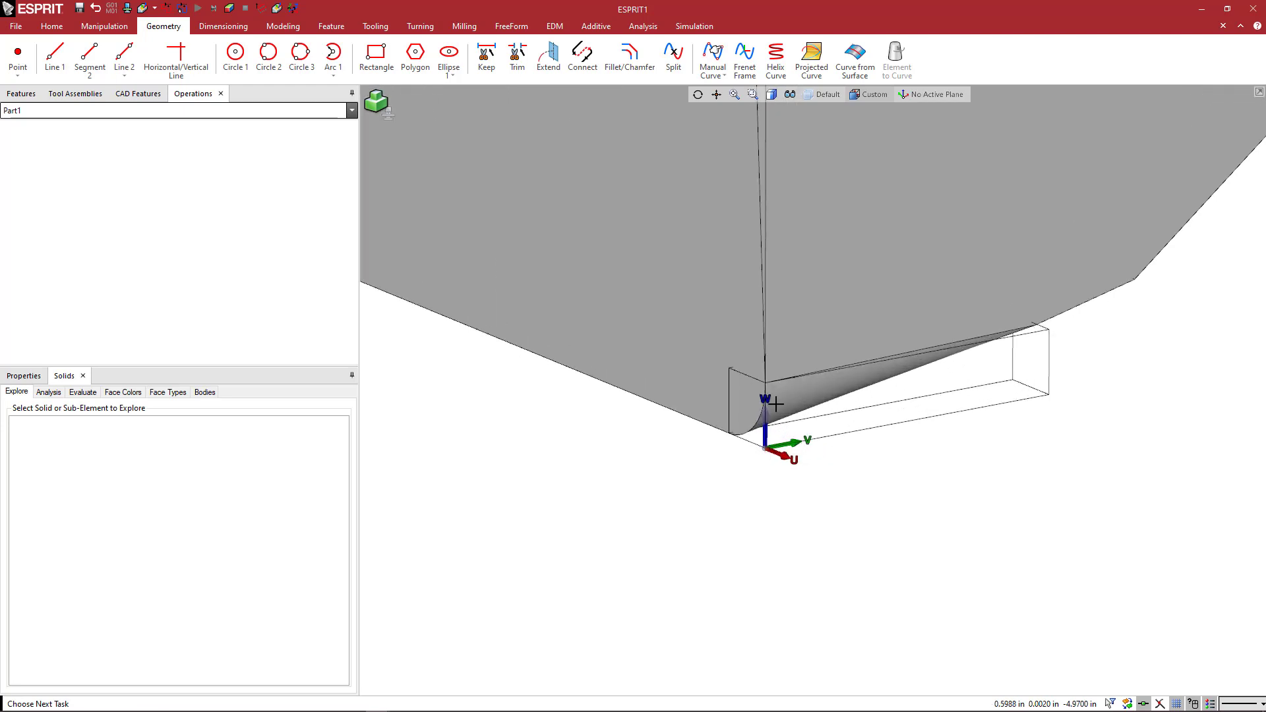
# Disable the selection filter and delete the solid body of the grooving insert from the toolholder
pyautogui.click(51, 26)
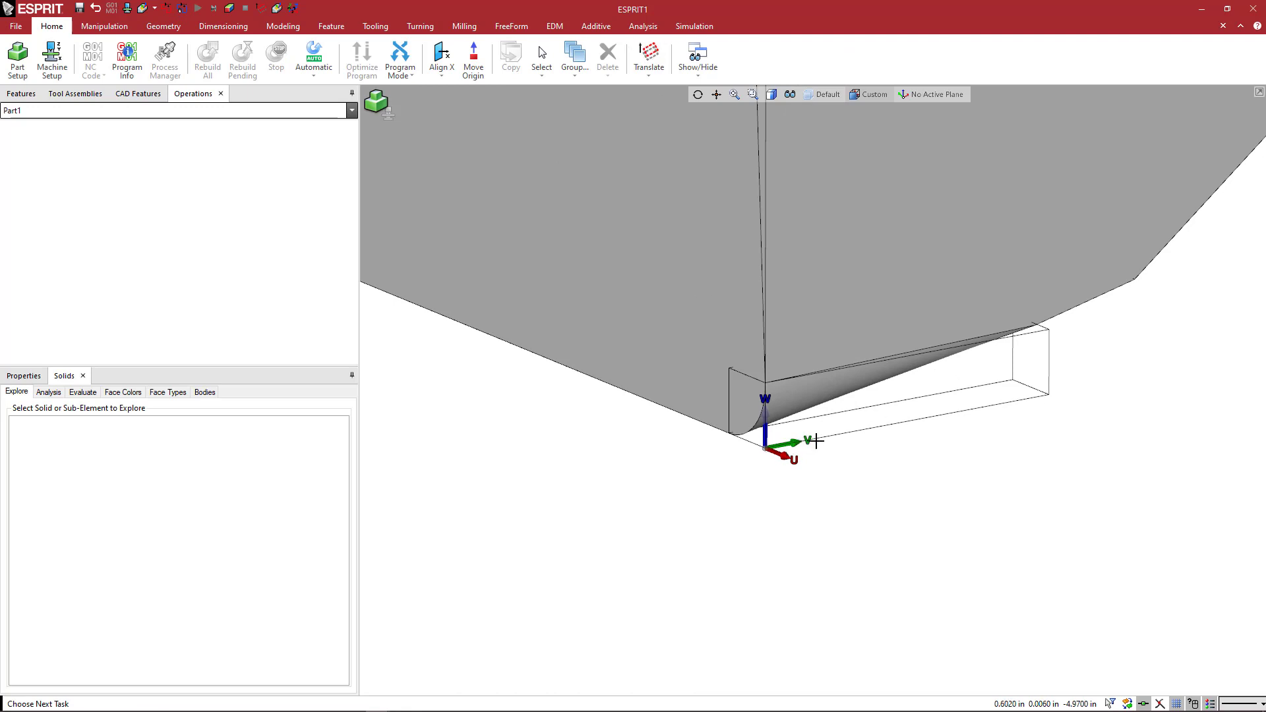
pyautogui.scroll(-3, 805, 460)
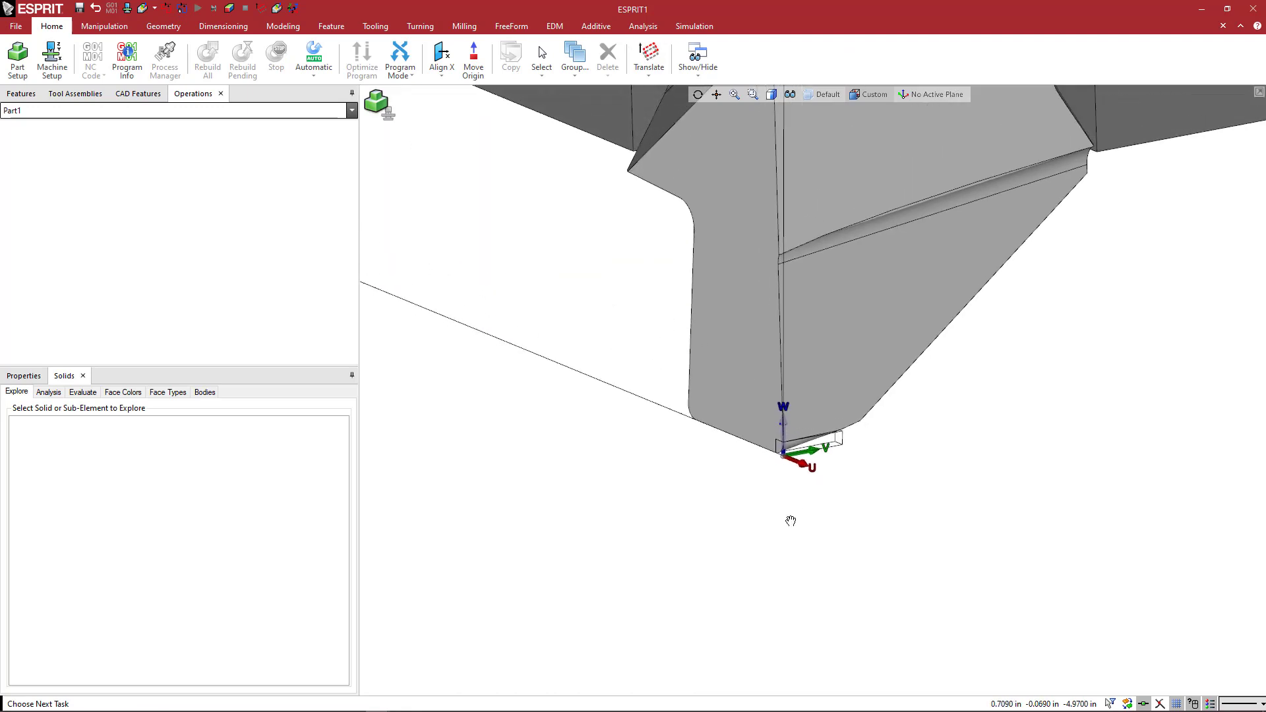
pyautogui.moveTo(790, 519)
pyautogui.mouseDown(button='middle')
pyautogui.moveTo(791, 486)
pyautogui.moveTo(803, 495)
pyautogui.moveTo(755, 525)
pyautogui.moveTo(817, 500)
pyautogui.moveTo(788, 502)
pyautogui.mouseUp(button='middle')
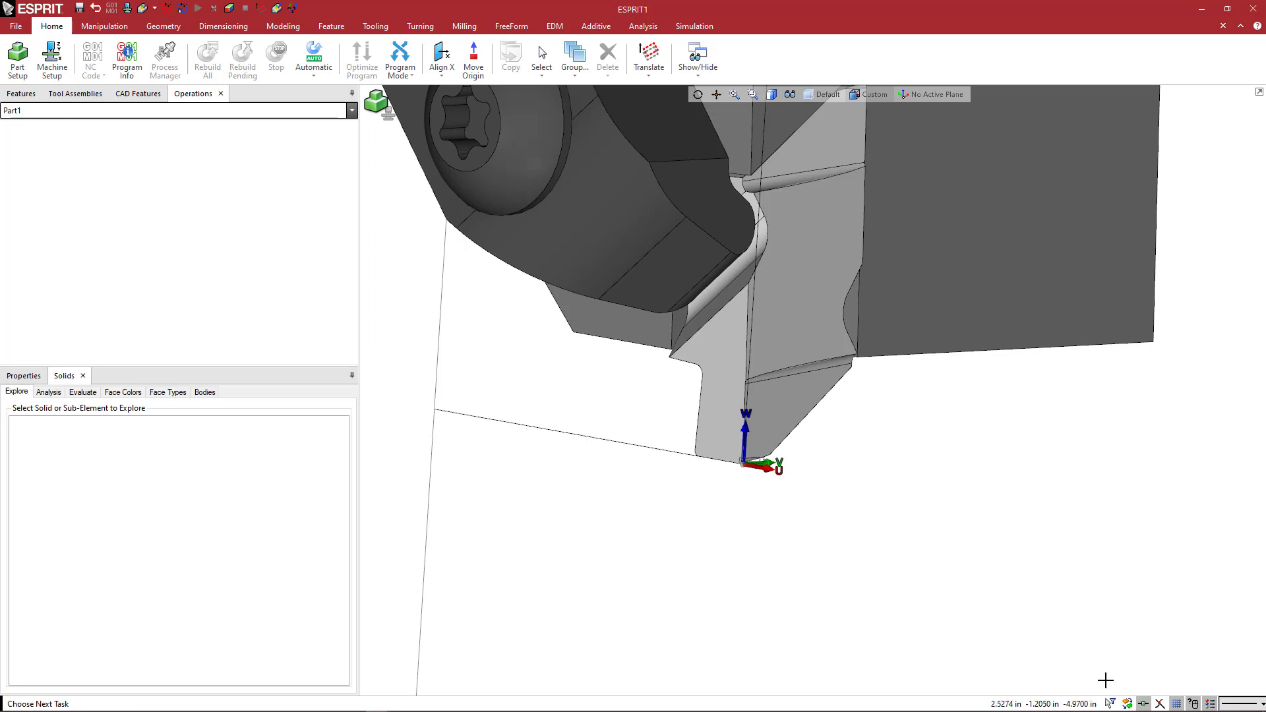
pyautogui.click(1110, 703)
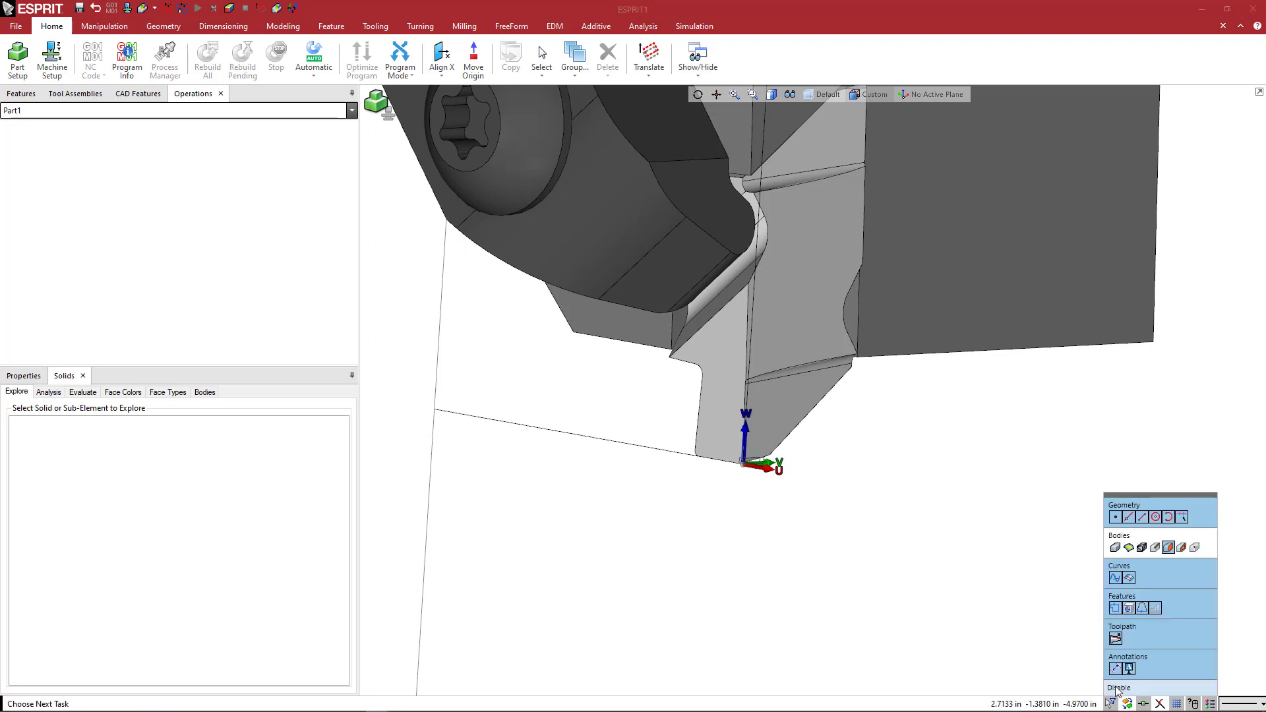
pyautogui.click(1121, 689)
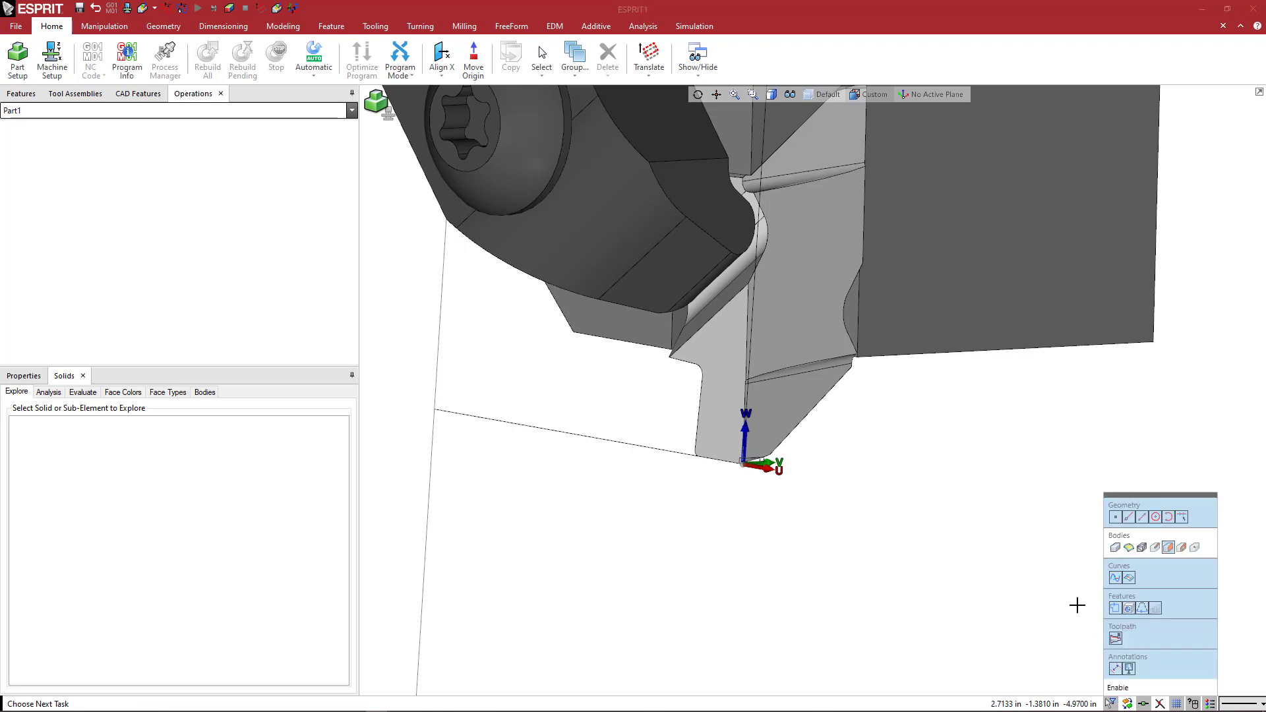
pyautogui.click(786, 334)
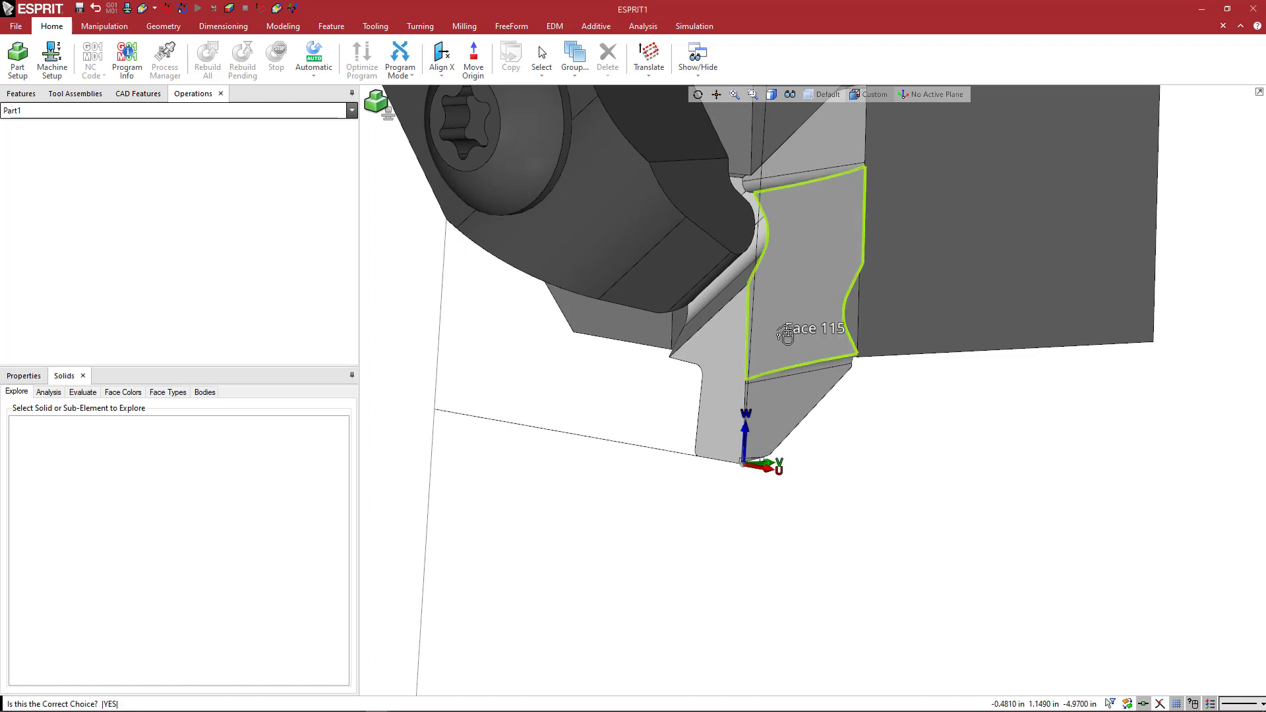
pyautogui.rightClick(785, 335)
pyautogui.click(787, 335)
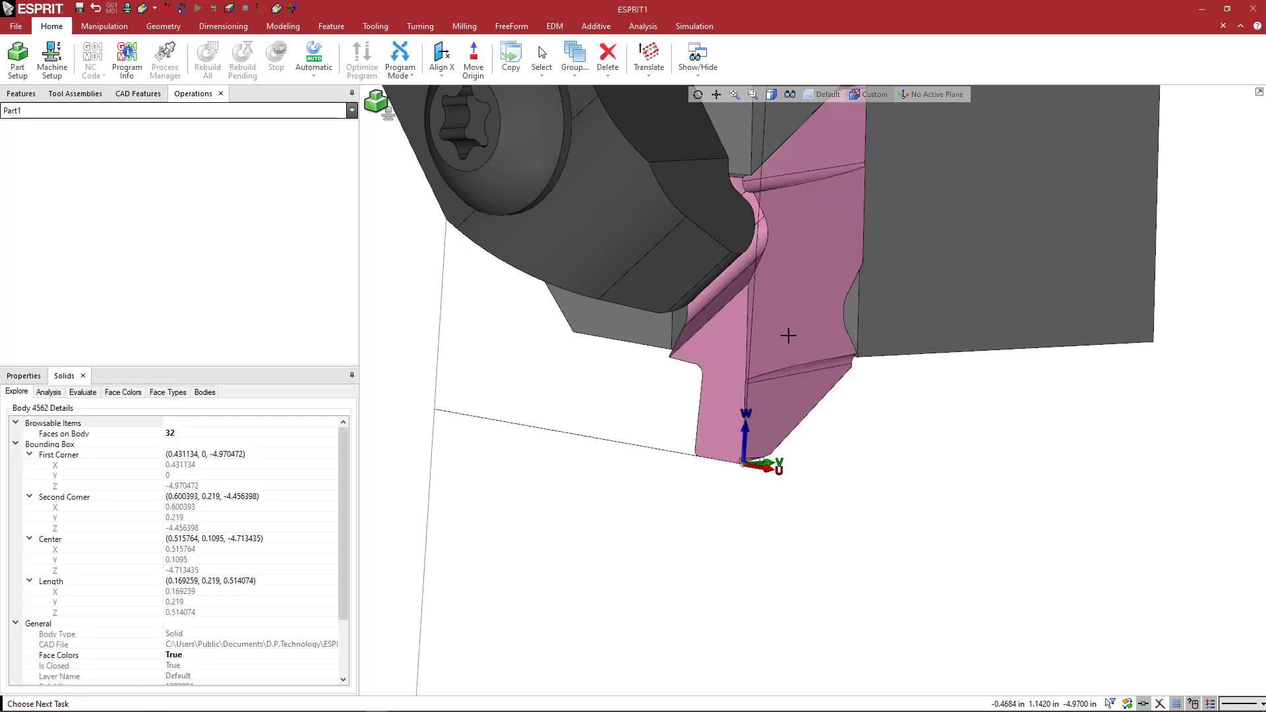
pyautogui.press('Delete')
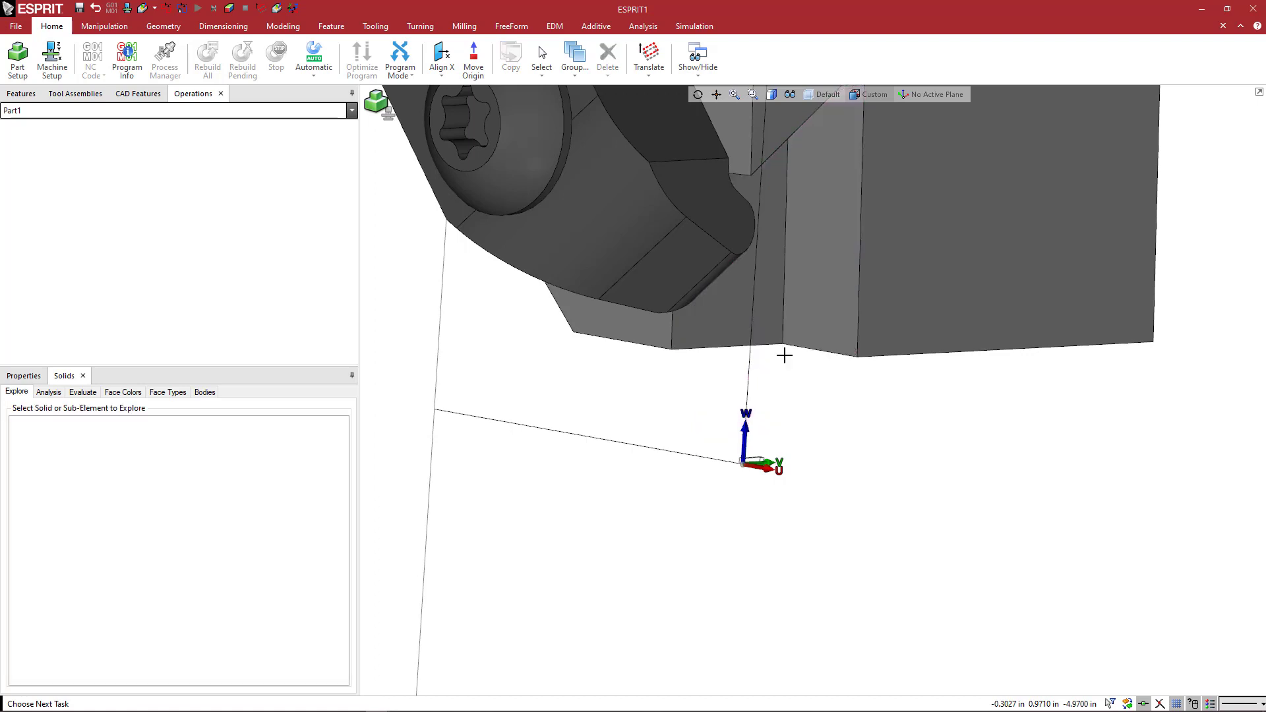
# Create a work plane at the current insert tip origin and name it TA_3.175x2.794mm
pyautogui.click(903, 95)
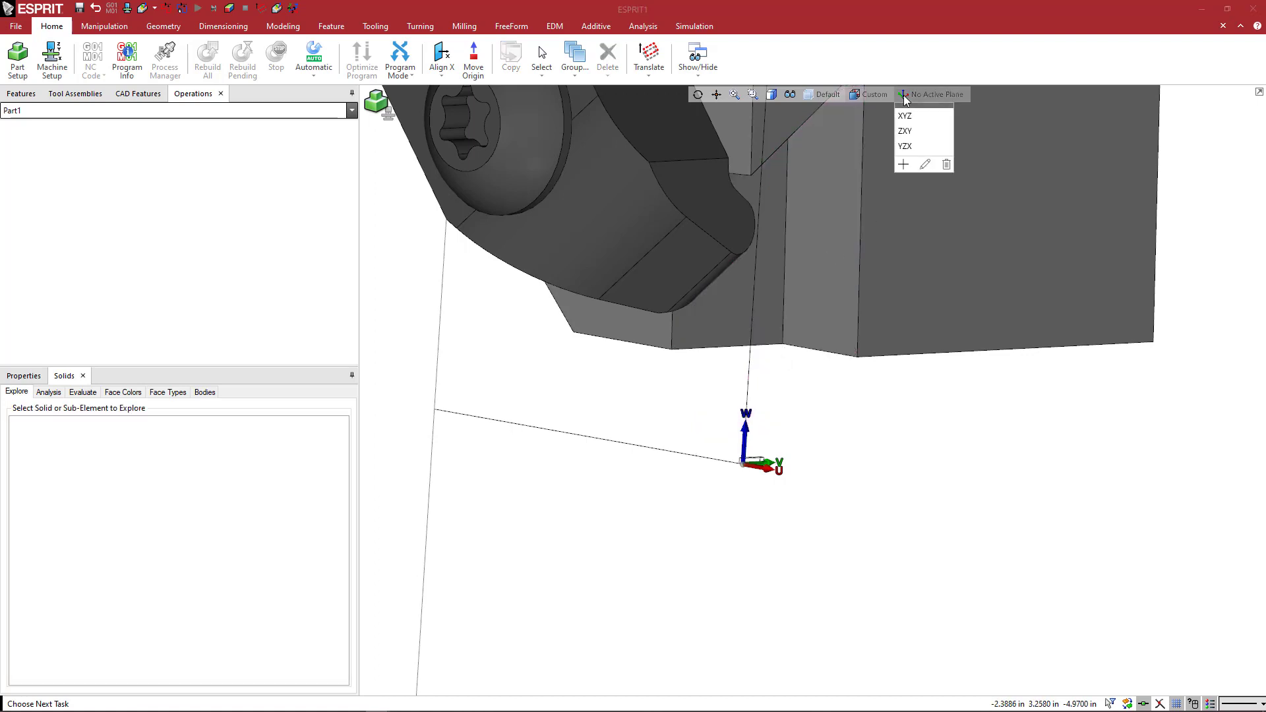
pyautogui.click(903, 165)
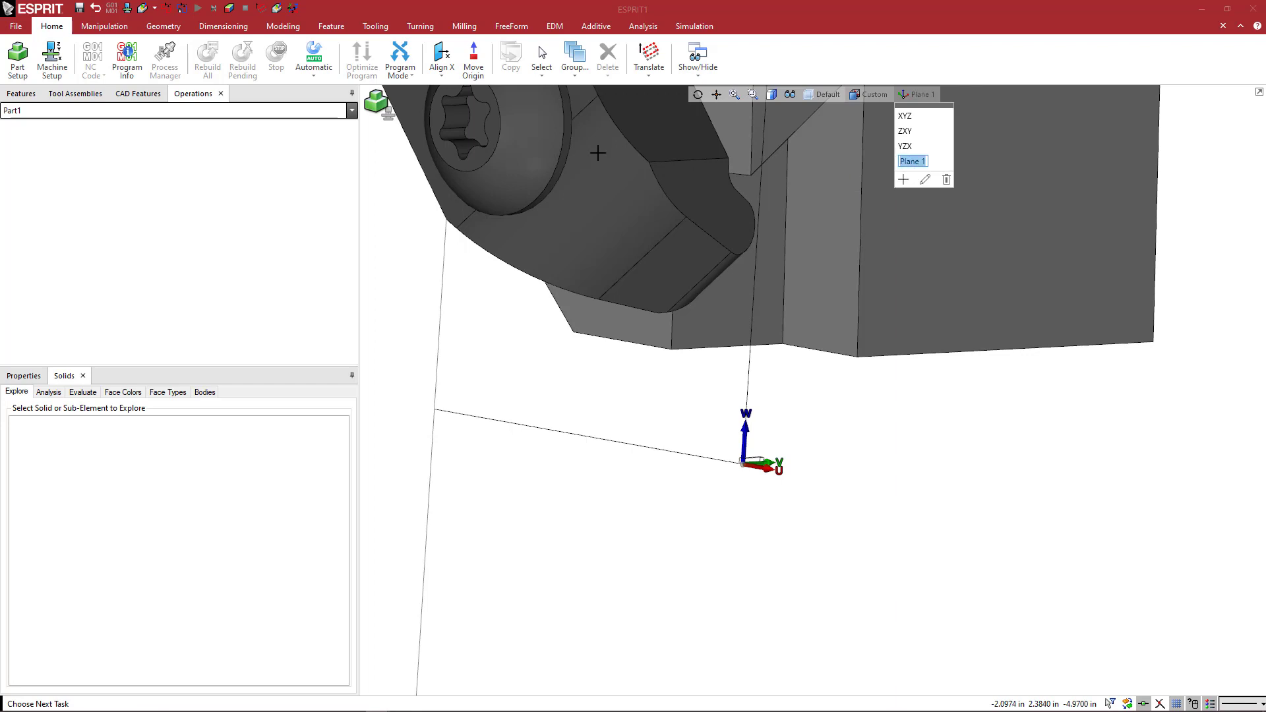
pyautogui.write('TA_3.175x')
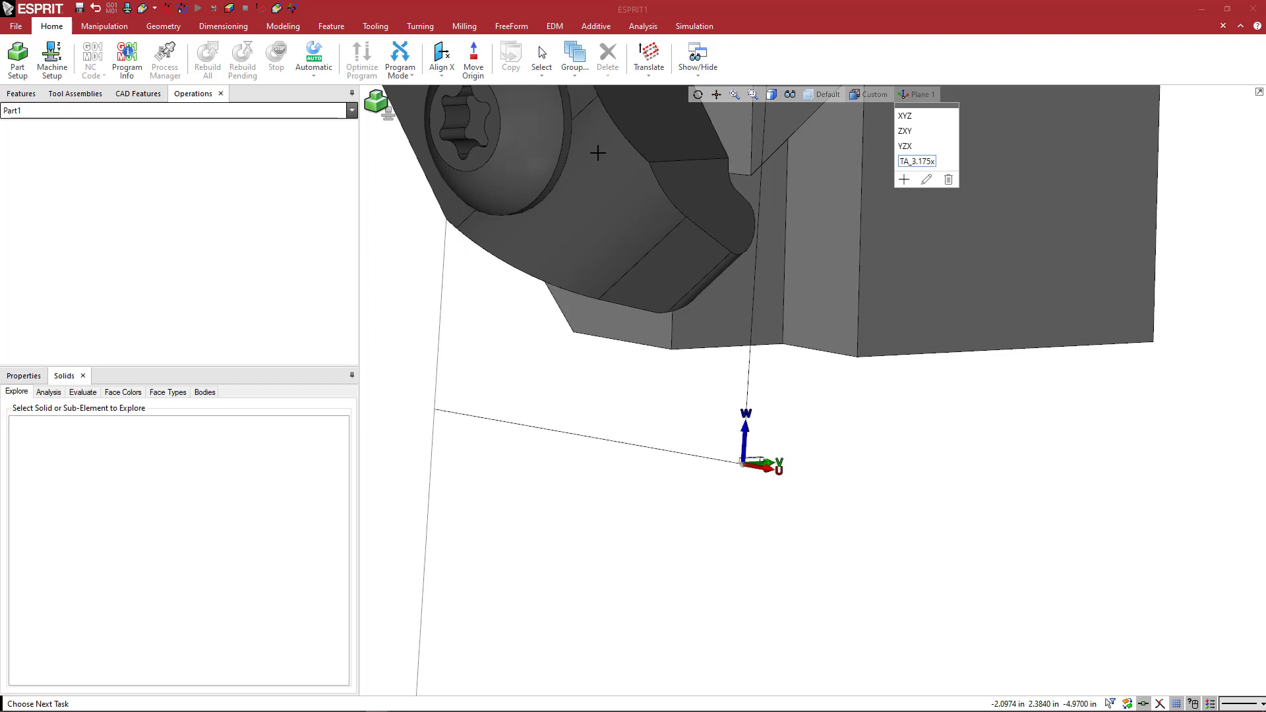
pyautogui.write('2.79')
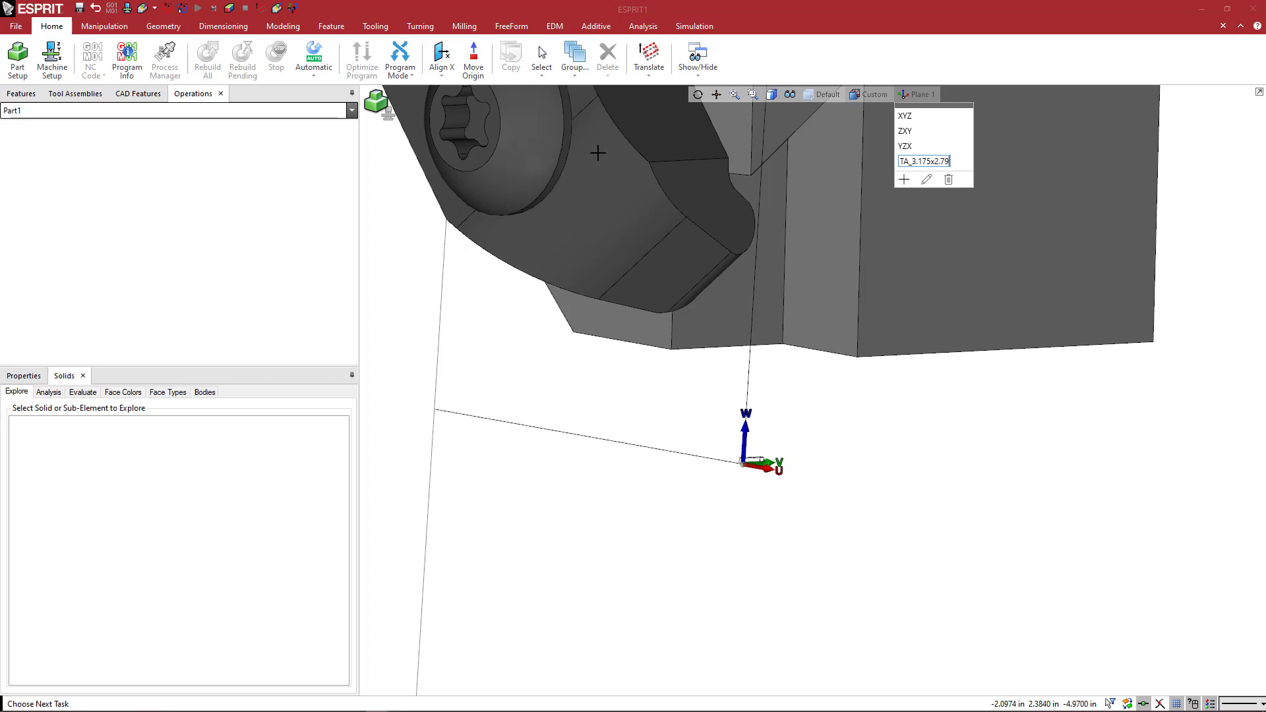
pyautogui.write('4mm')
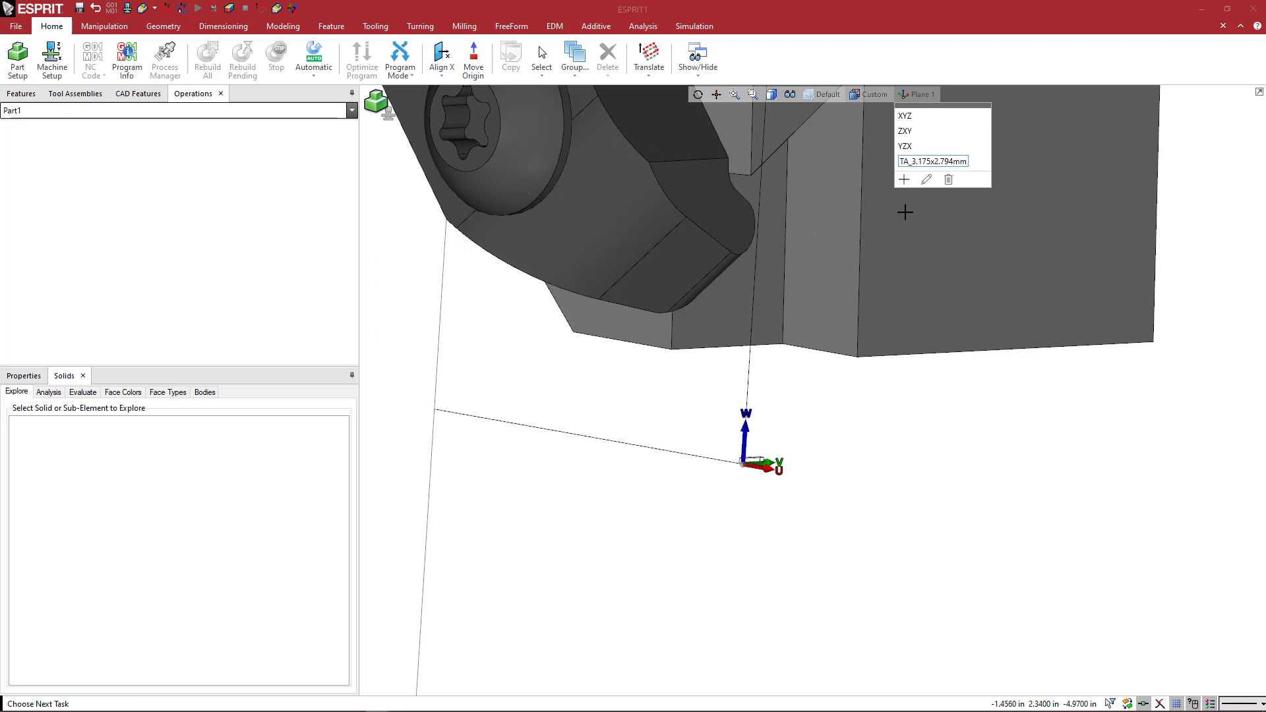
pyautogui.press('Return')
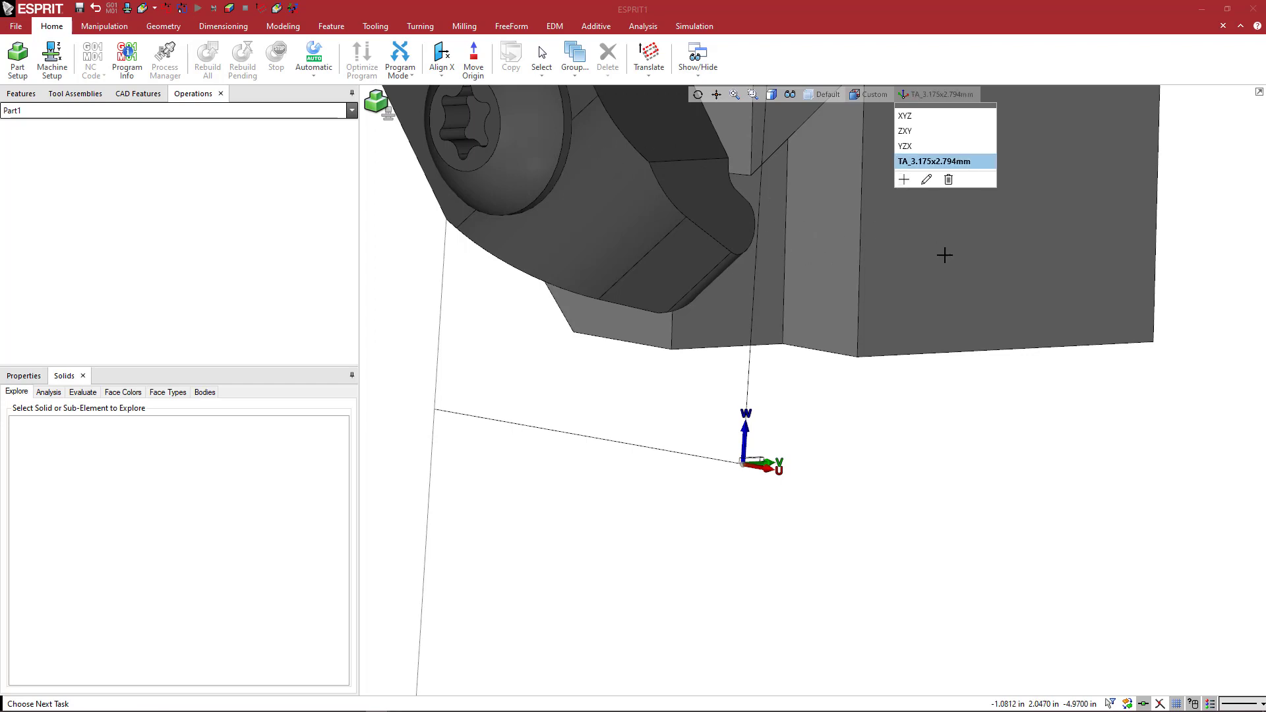
pyautogui.moveTo(711, 407); pyautogui.dragTo(777, 376, button='middle')
pyautogui.scroll(-3, 791, 374)
pyautogui.scroll(1, 788, 374)
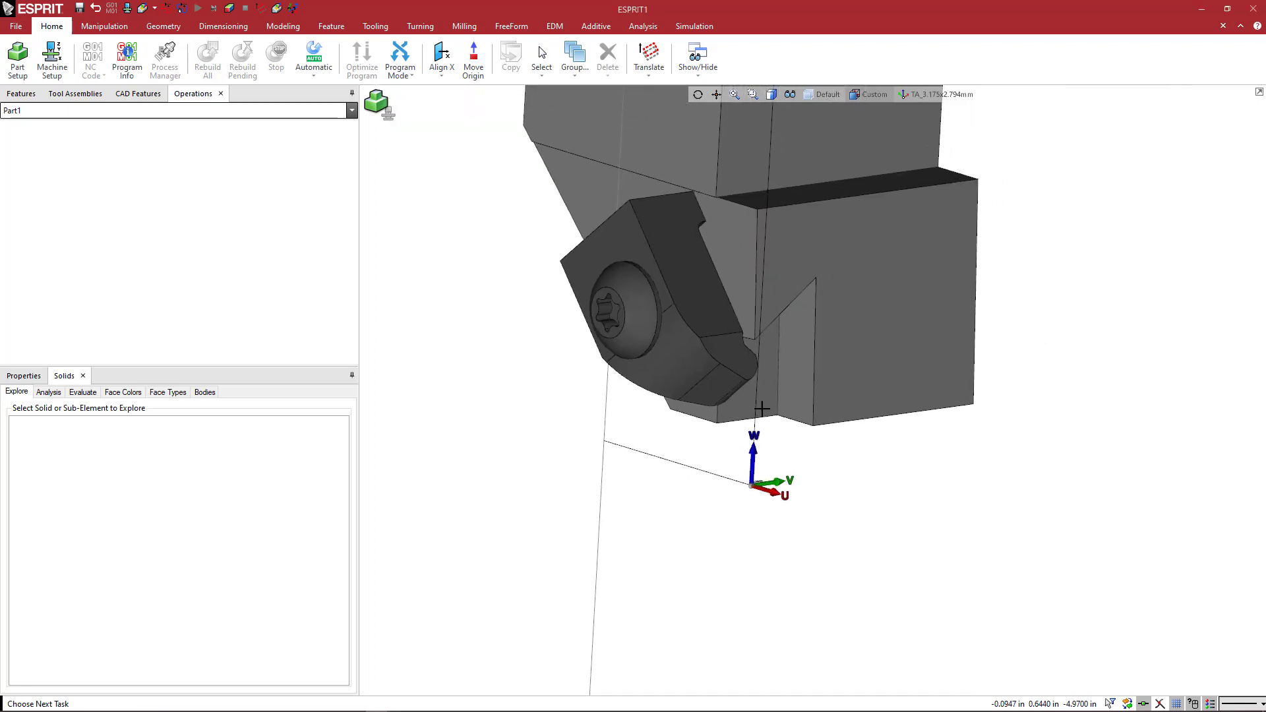
pyautogui.scroll(-2, 730, 305)
pyautogui.scroll(-1, 732, 309)
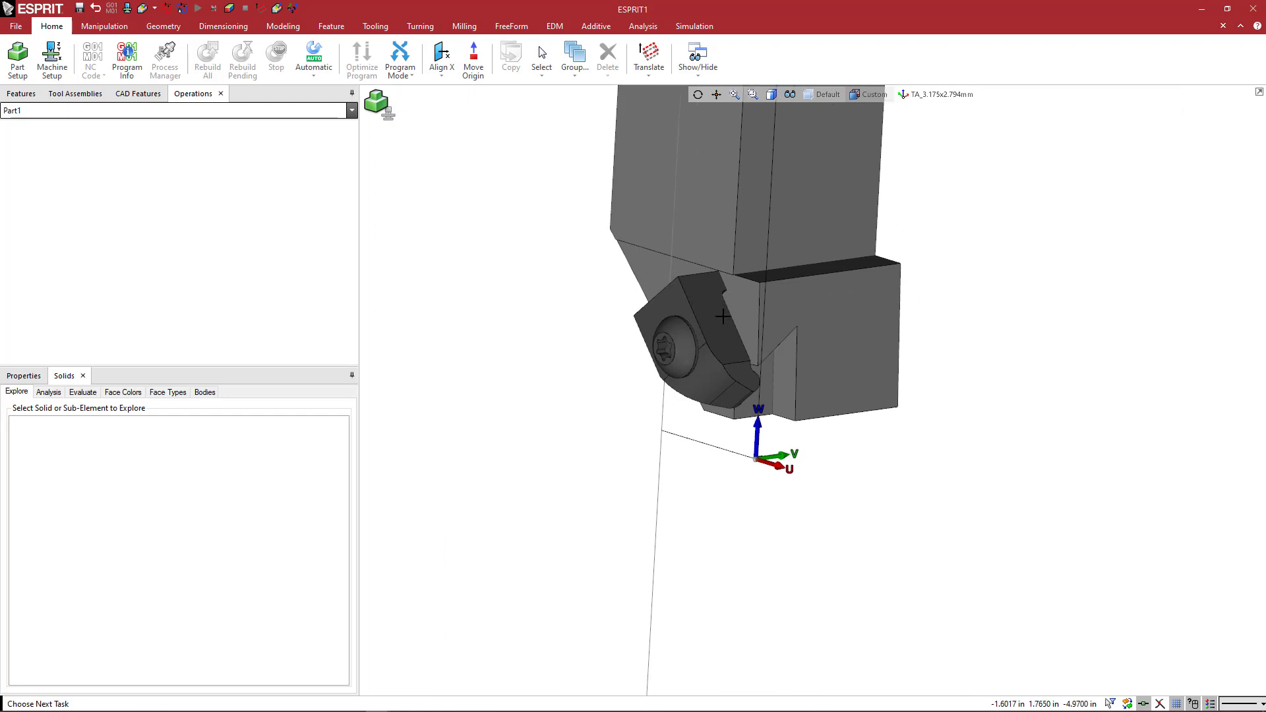
# Save the model as a Holder File (*.gdml) named NSR2020K2_3.175x2.794mm in the Kennametal Turning Grooving folder
pyautogui.click(15, 27)
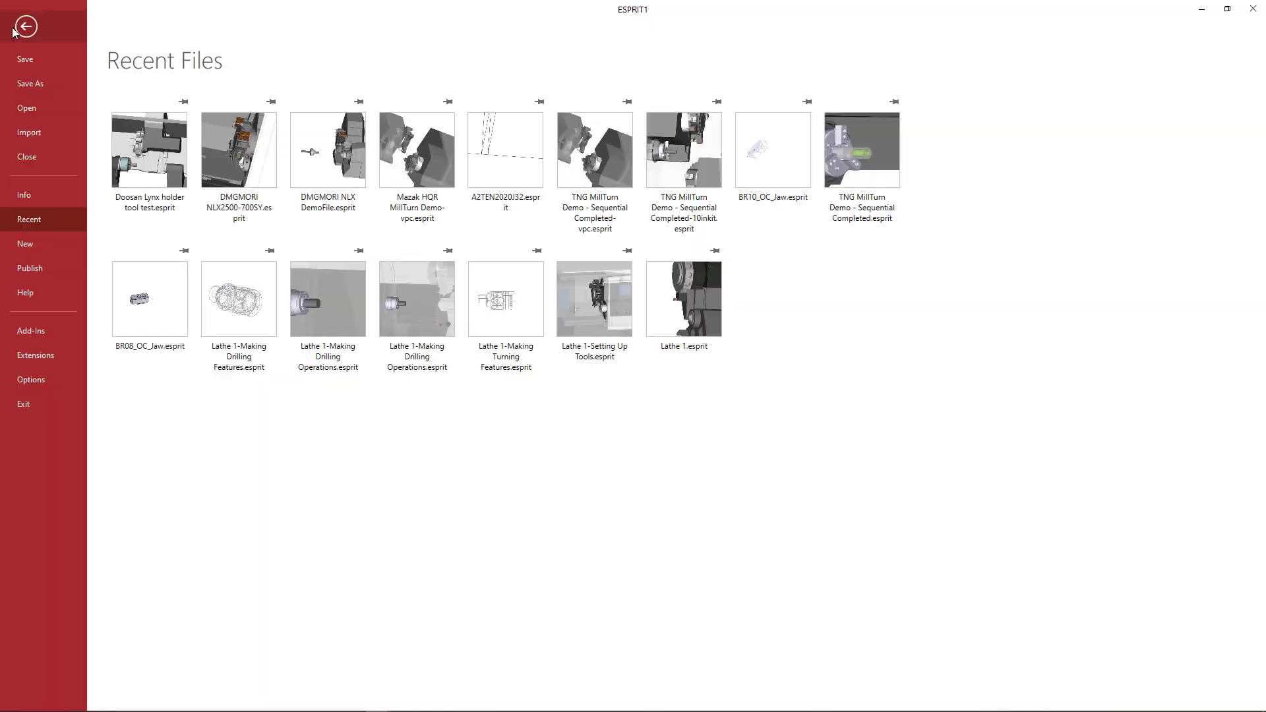
pyautogui.click(31, 83)
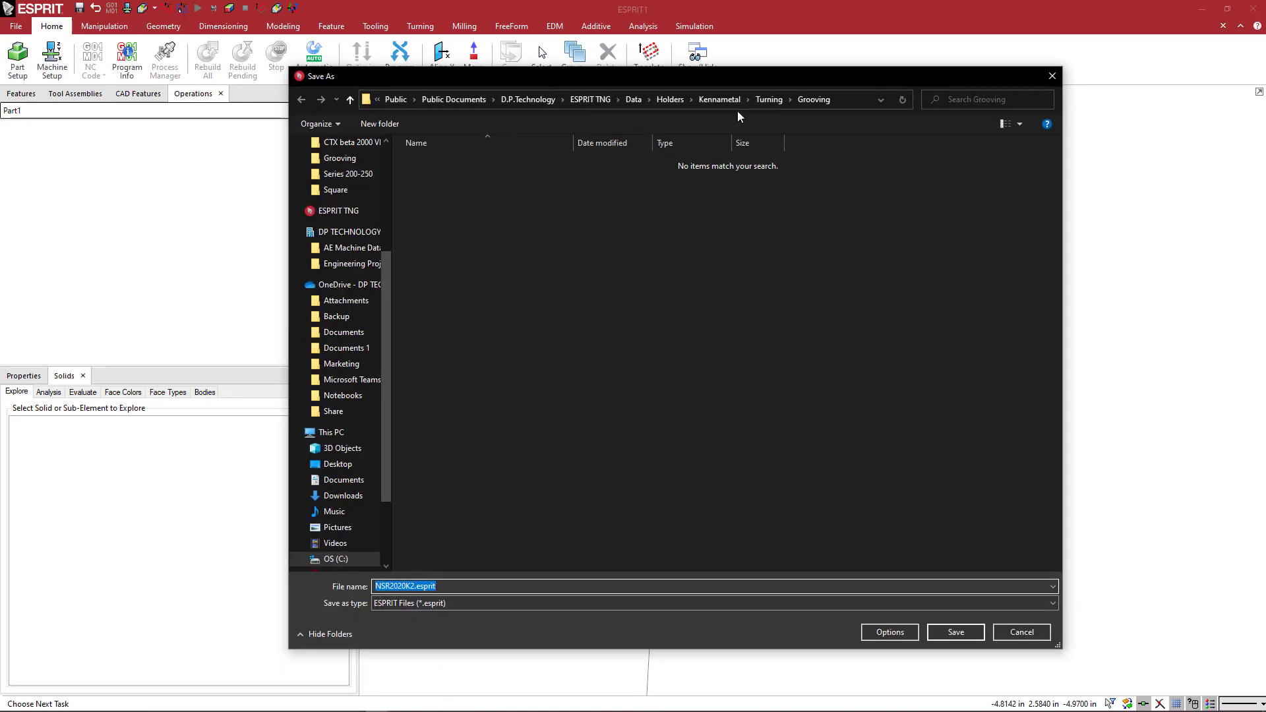
pyautogui.click(446, 603)
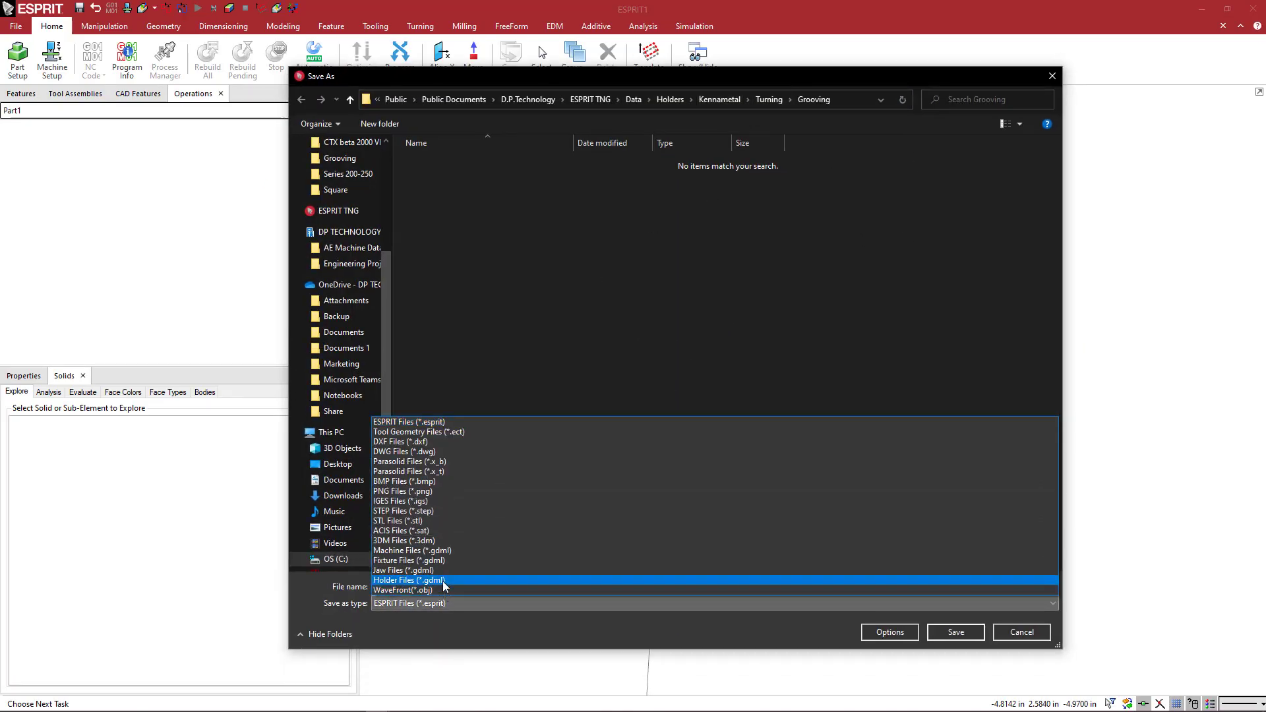
pyautogui.click(444, 581)
pyautogui.moveTo(436, 586); pyautogui.dragTo(423, 586)
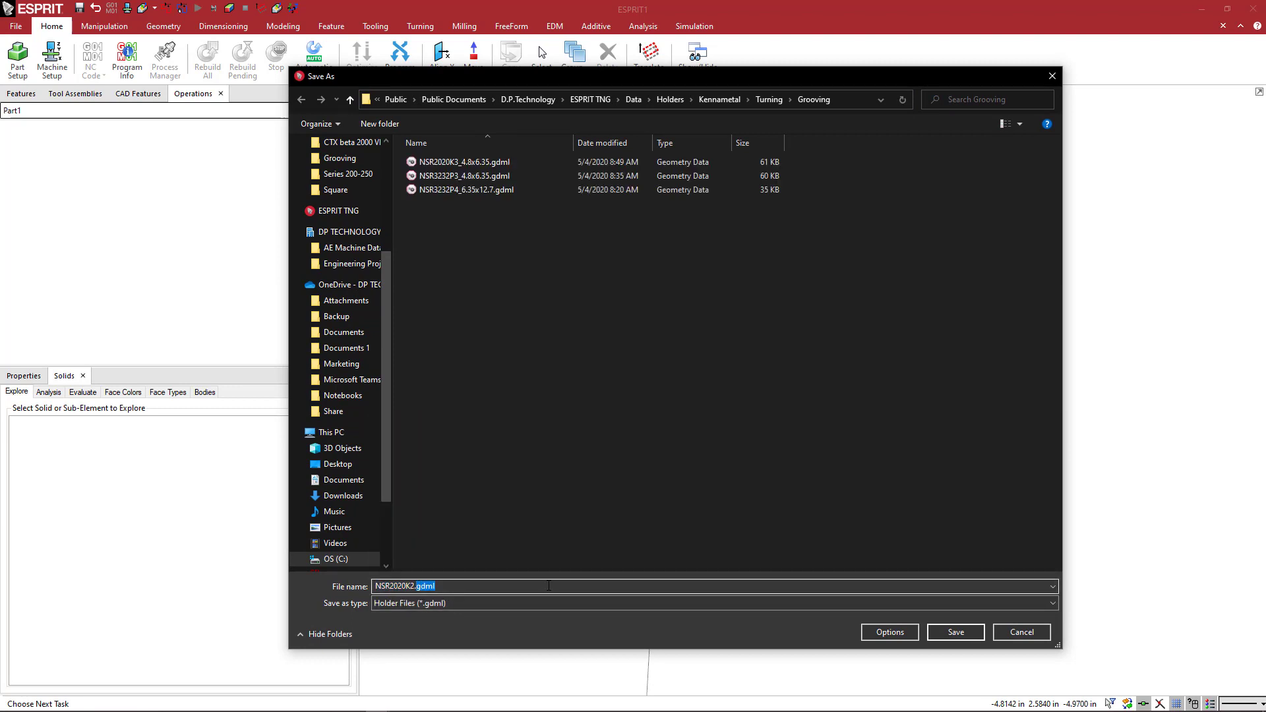
pyautogui.press('BackSpace')
pyautogui.write('_3')
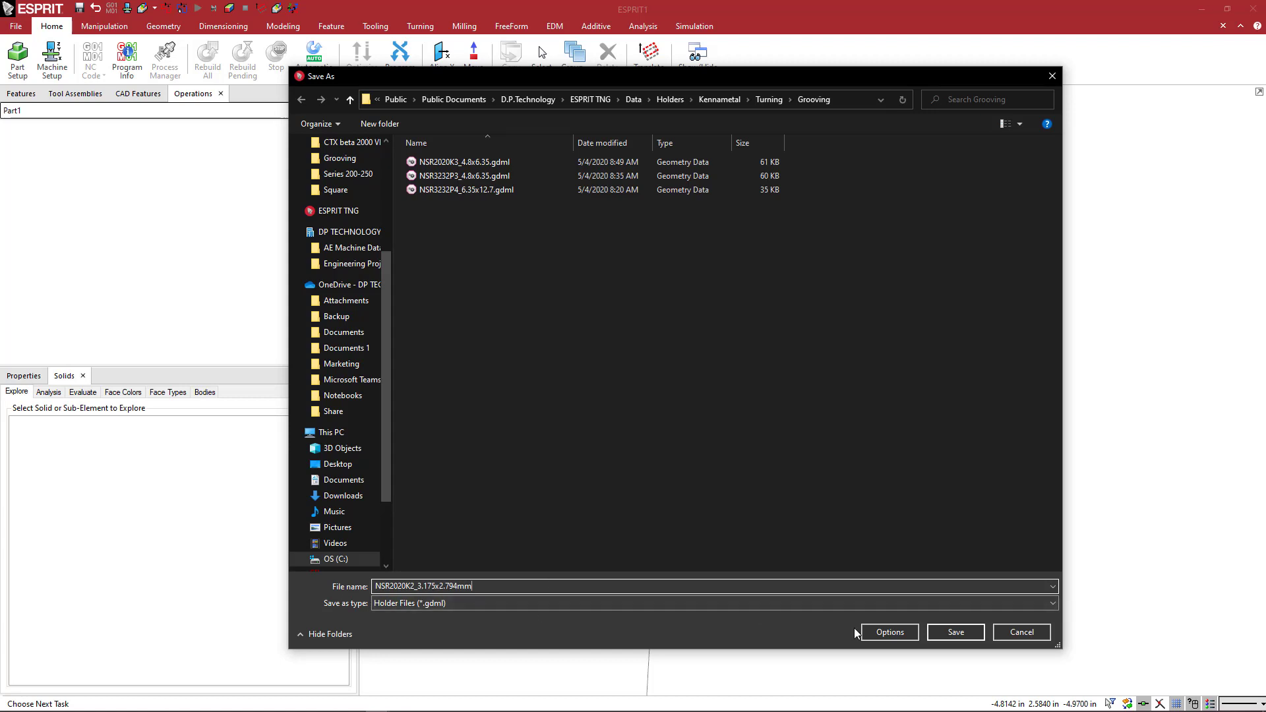
pyautogui.click(956, 632)
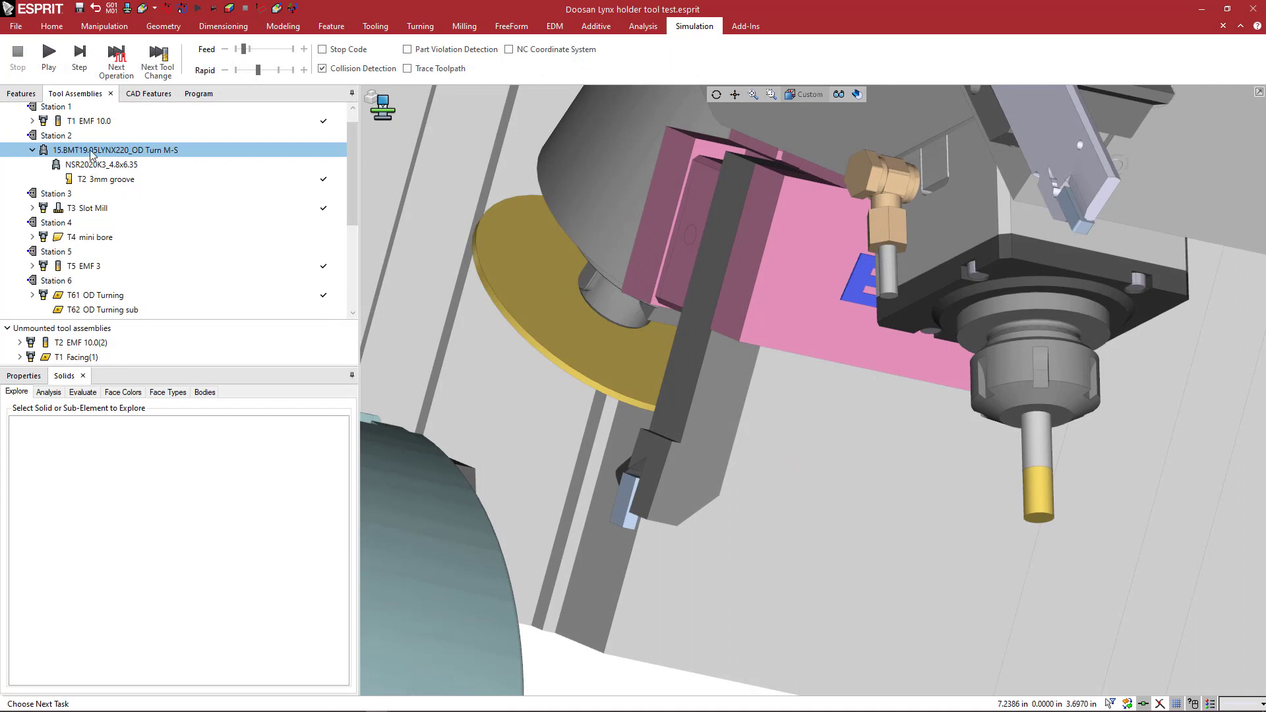
# In the Doosan Lynx holder tool test file, open the settings of Station 2's adaptive item 15.BMT19.05LYNX220_OD Turn M-S
pyautogui.rightClick(64, 139)
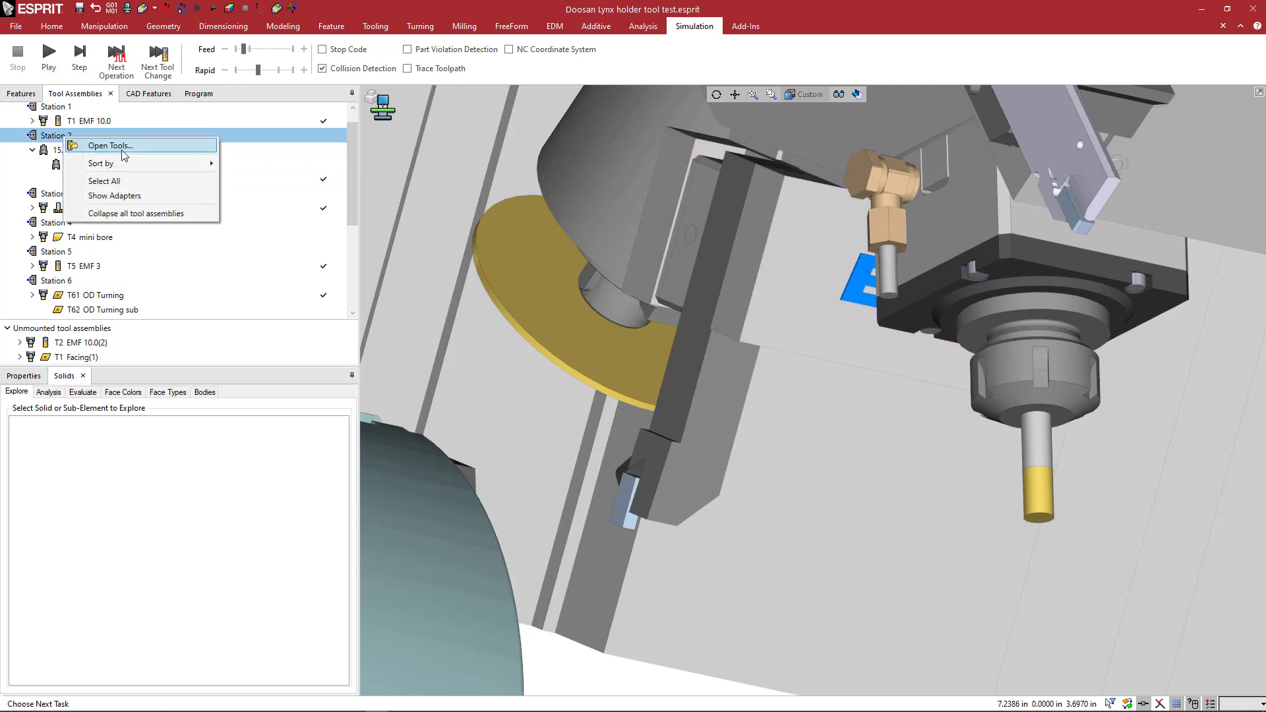
pyautogui.moveTo(129, 164)
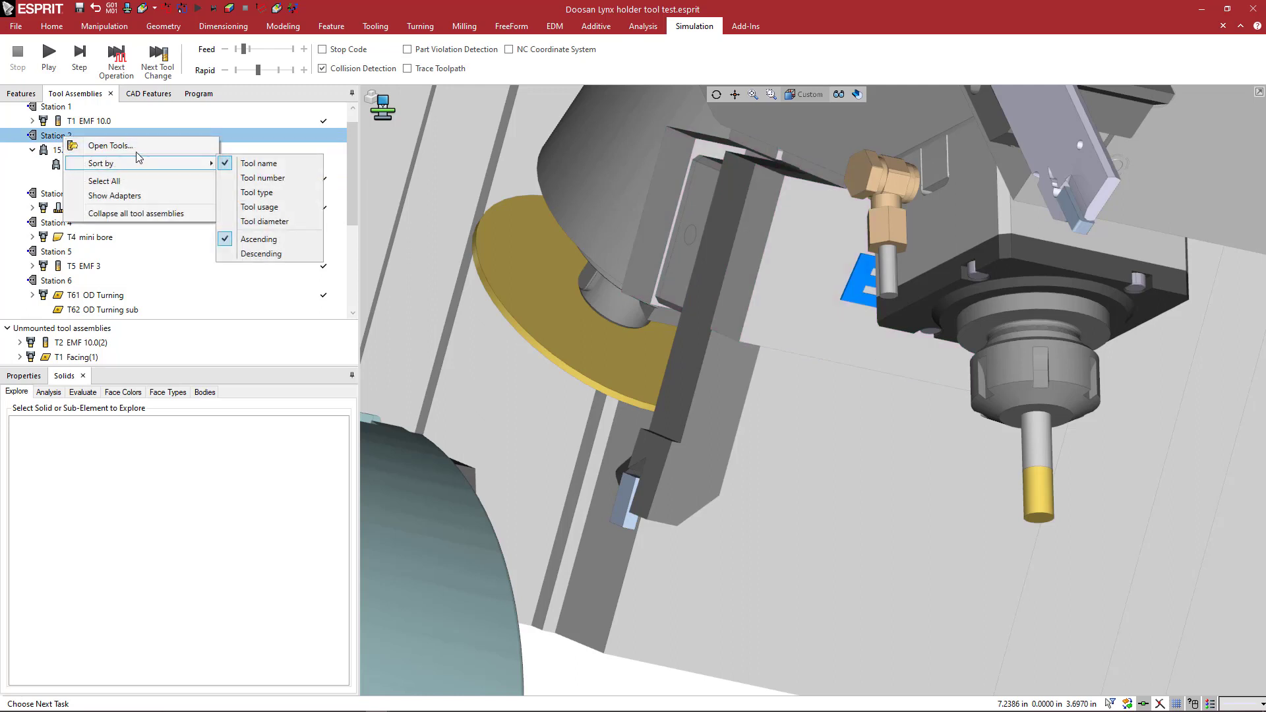
pyautogui.click(60, 137)
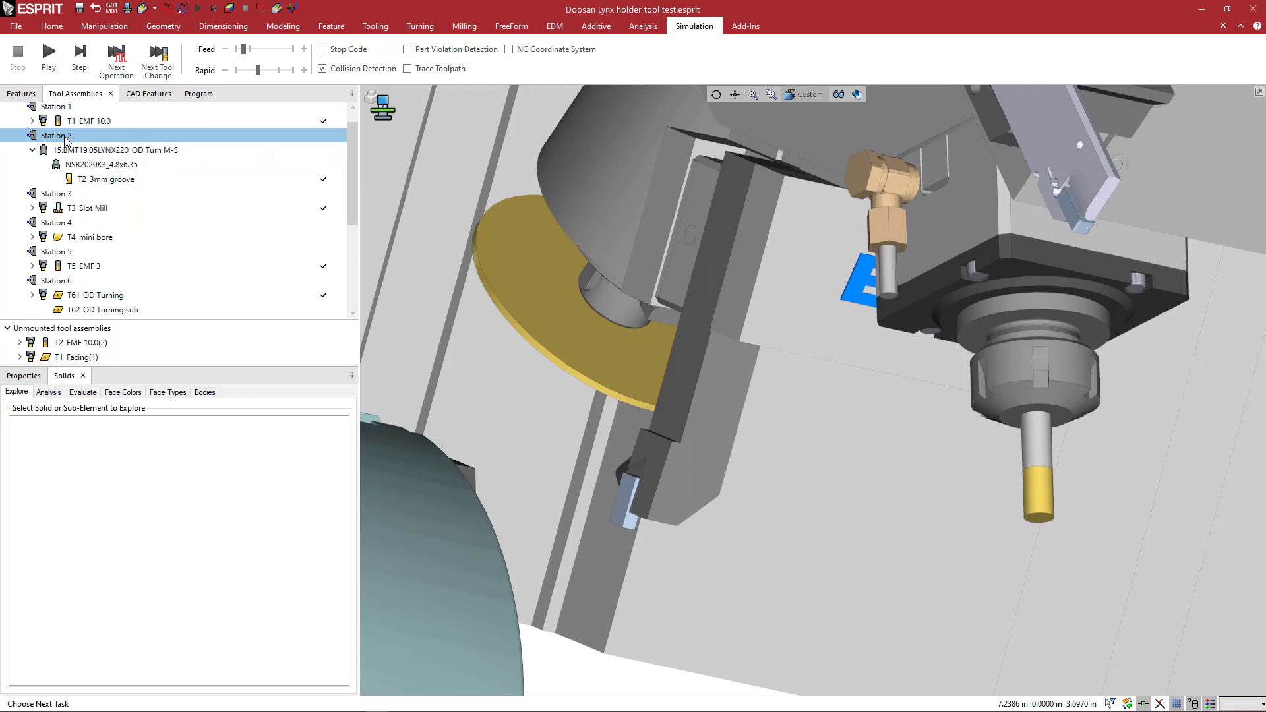
pyautogui.click(122, 153)
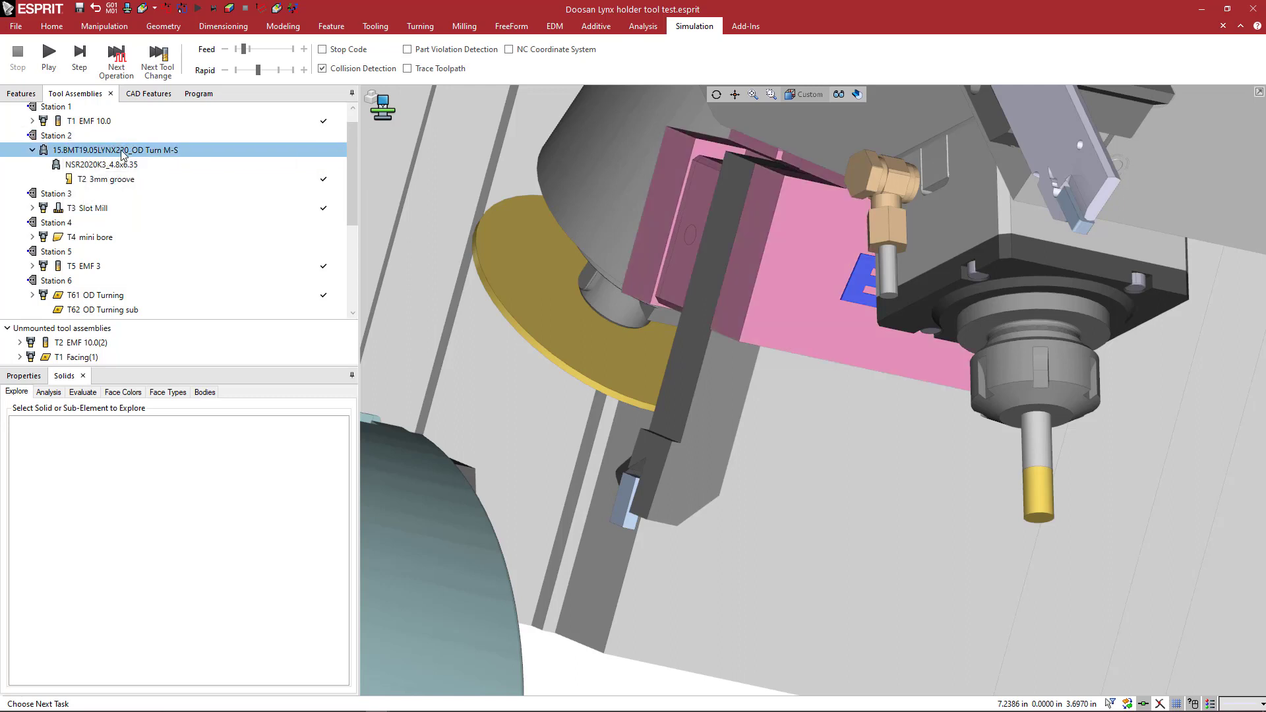
pyautogui.doubleClick(157, 150)
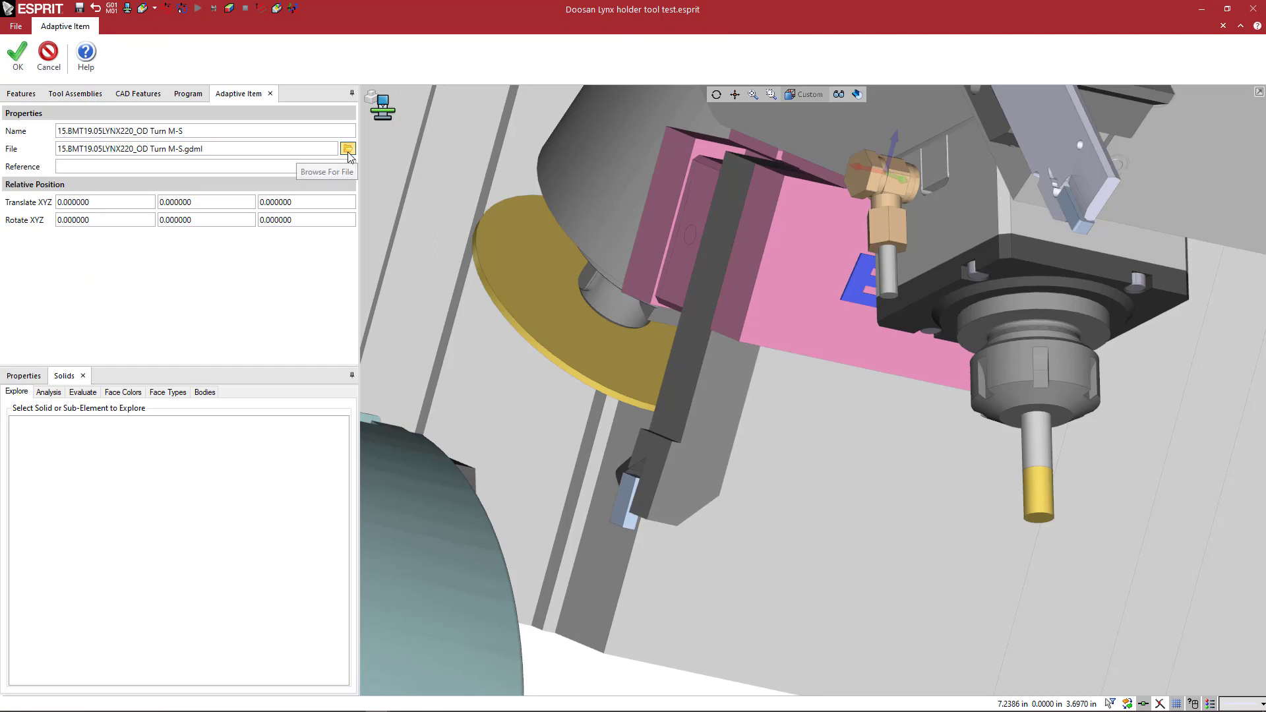
pyautogui.click(347, 149)
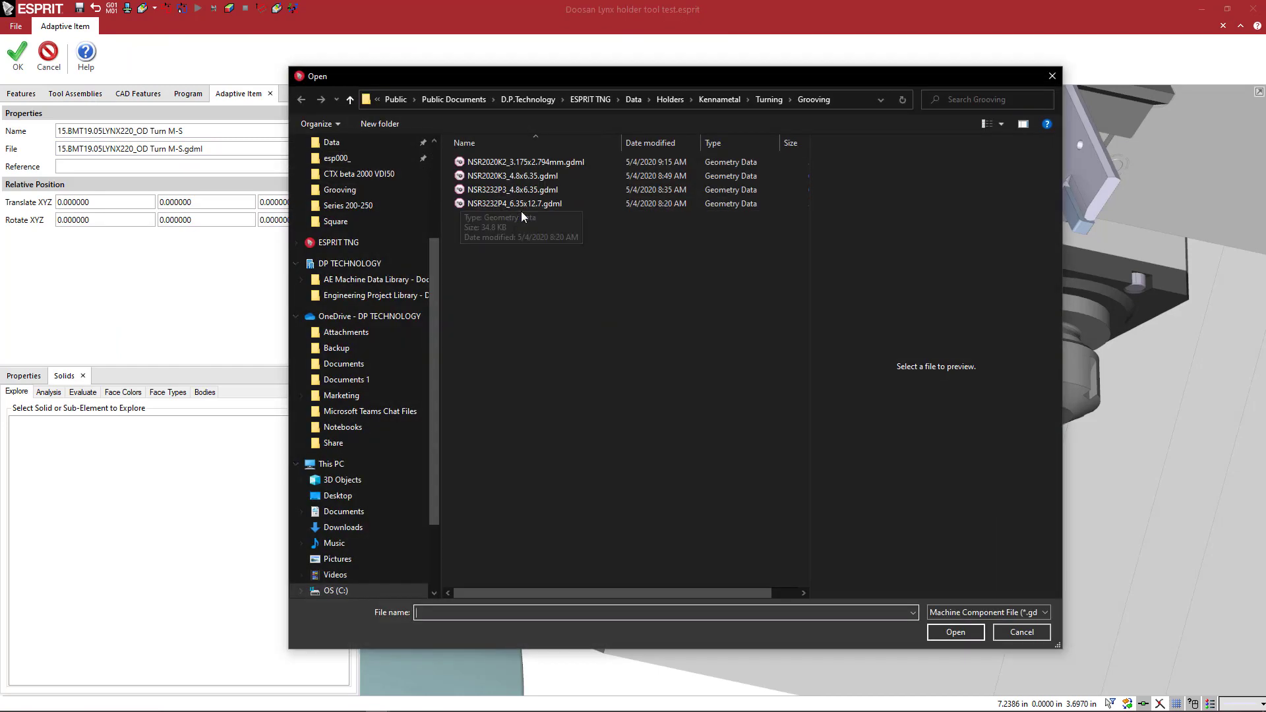
pyautogui.click(1046, 76)
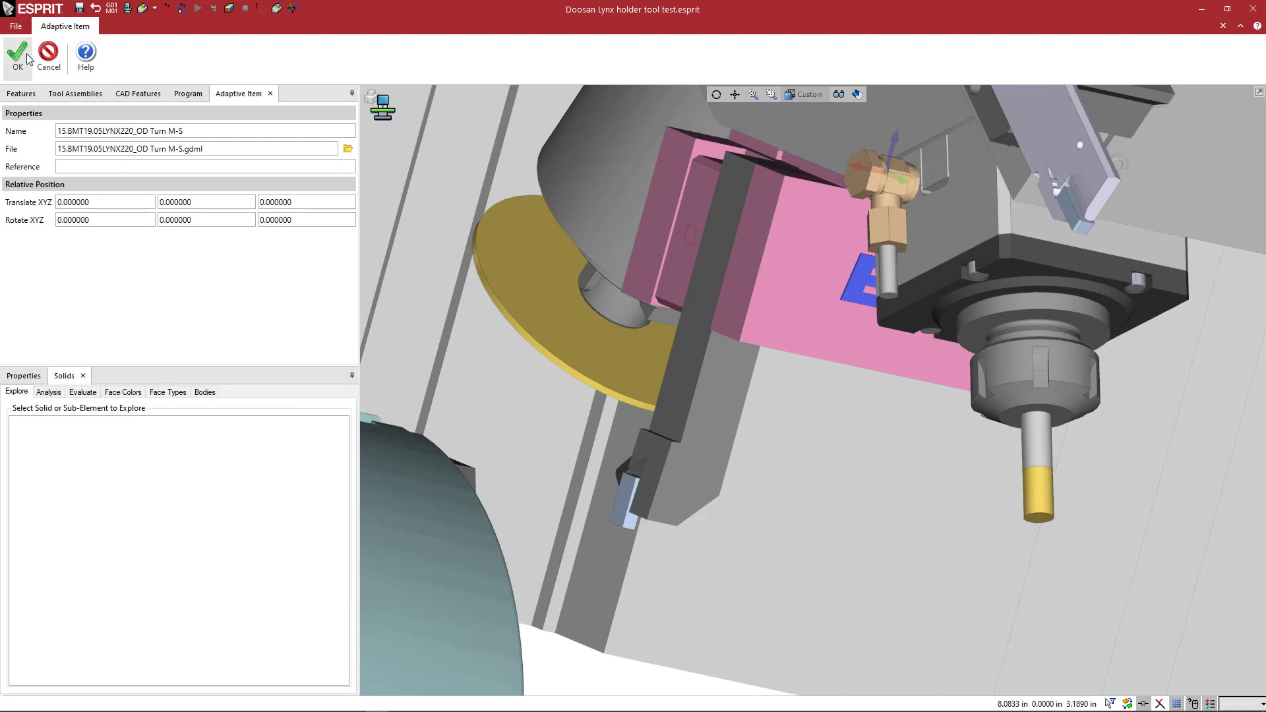
pyautogui.click(49, 57)
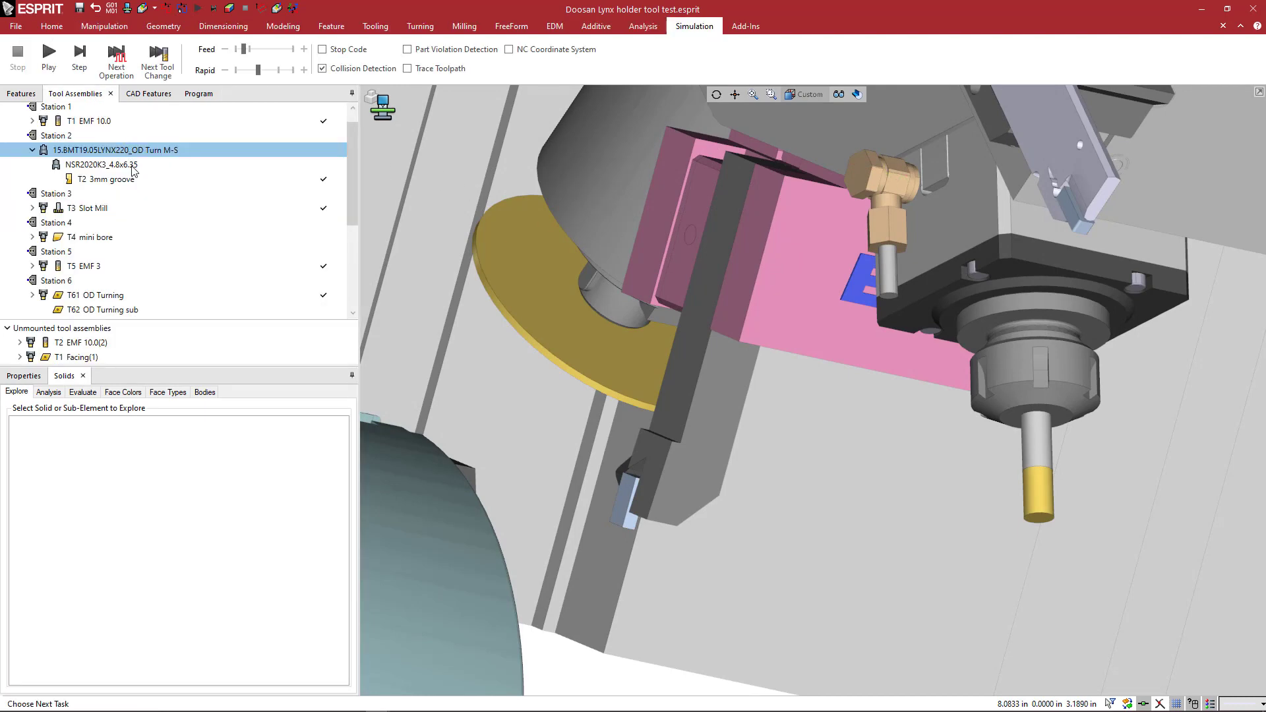
pyautogui.click(106, 164)
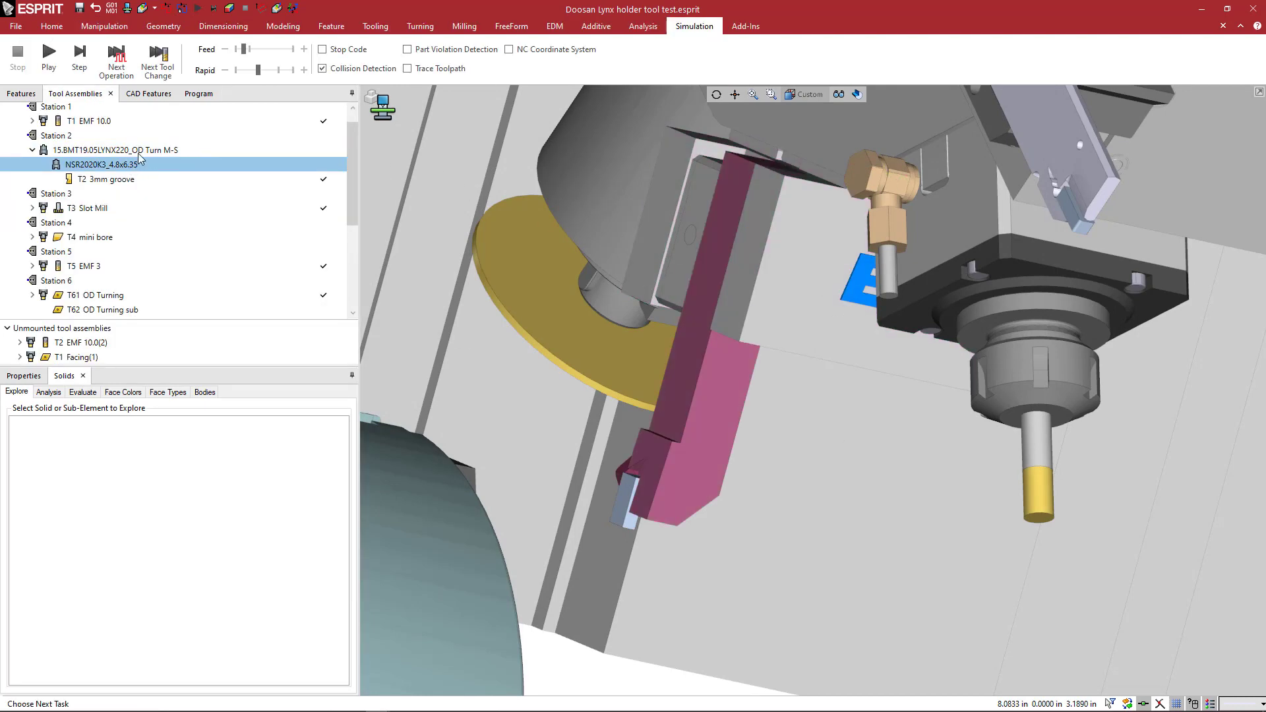
pyautogui.rightClick(146, 156)
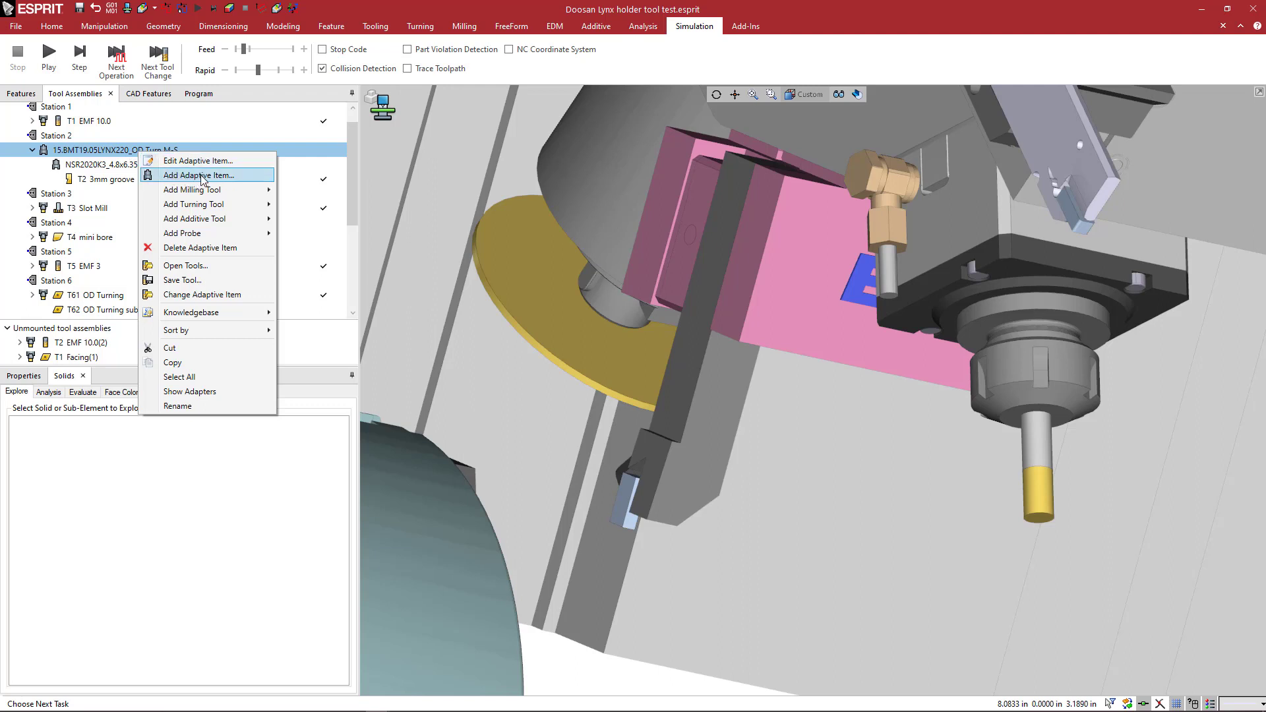
# Replace the holder file of Station 2's adaptive item NSR2020K3_4.8x6.35 with NSR2020K2_3.175x2.794mm.gdml from the Kennametal Turning Grooving folder
pyautogui.click(120, 167)
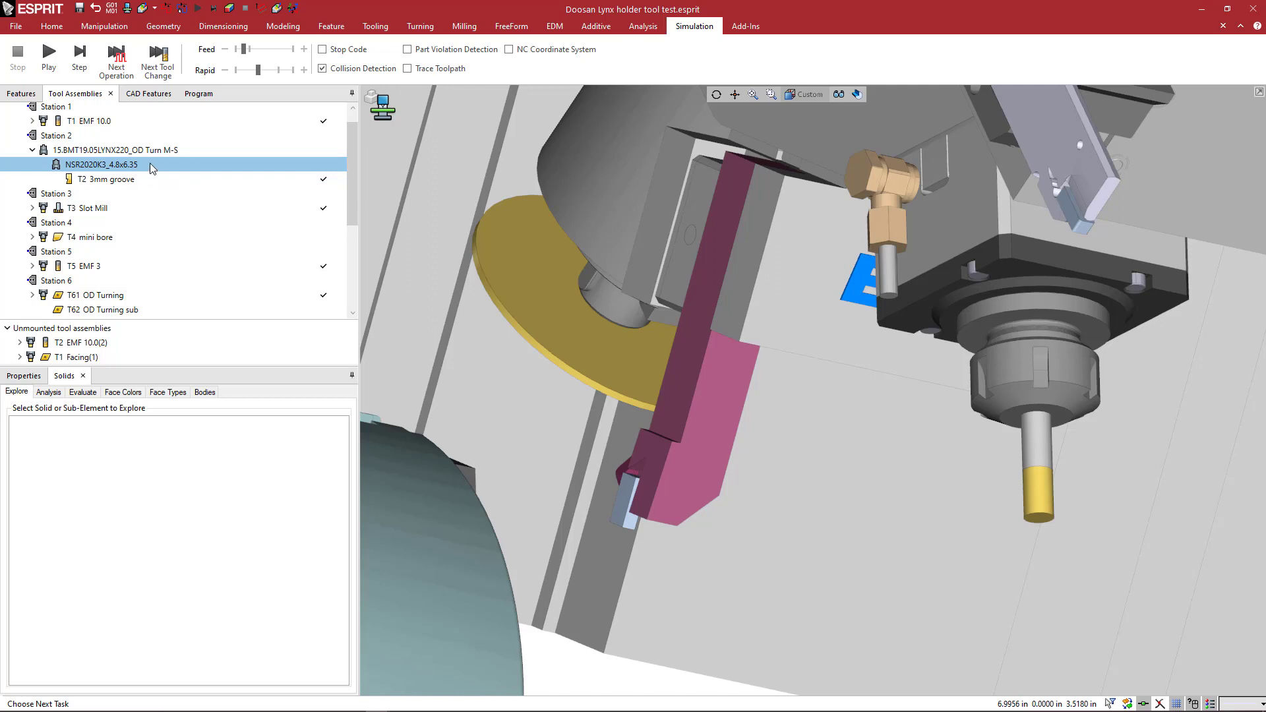
pyautogui.doubleClick(149, 163)
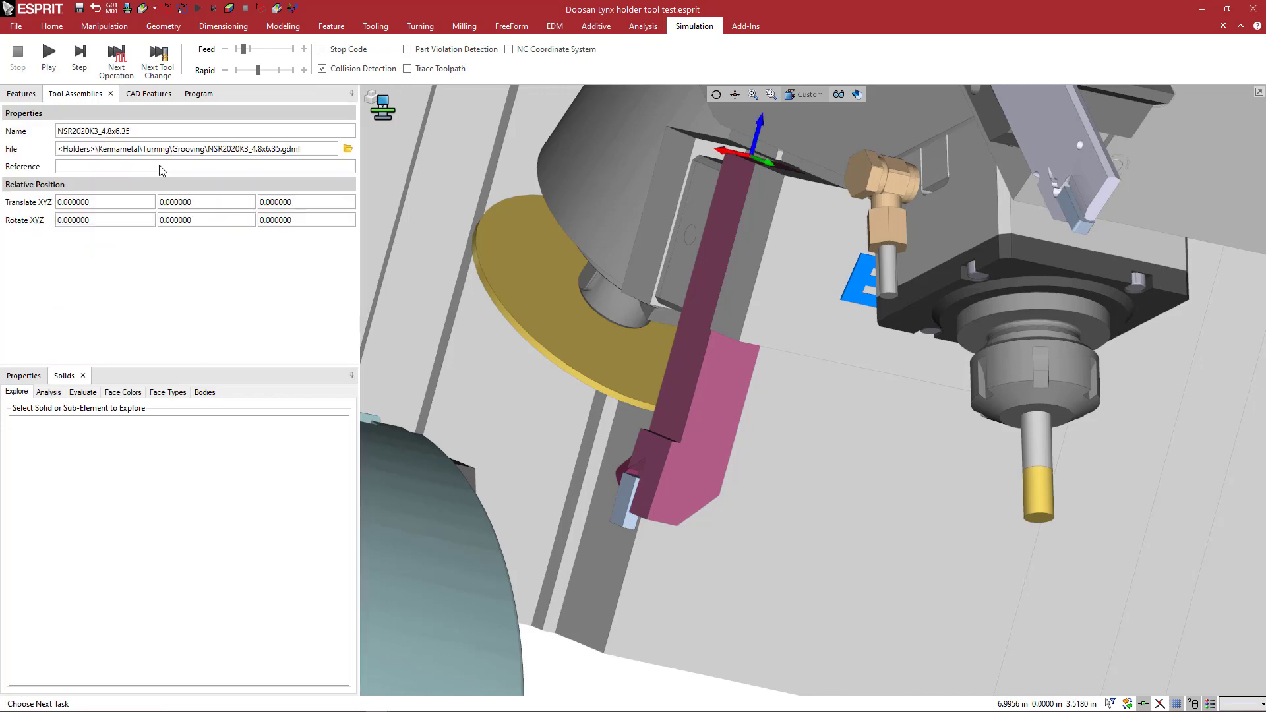
pyautogui.click(348, 150)
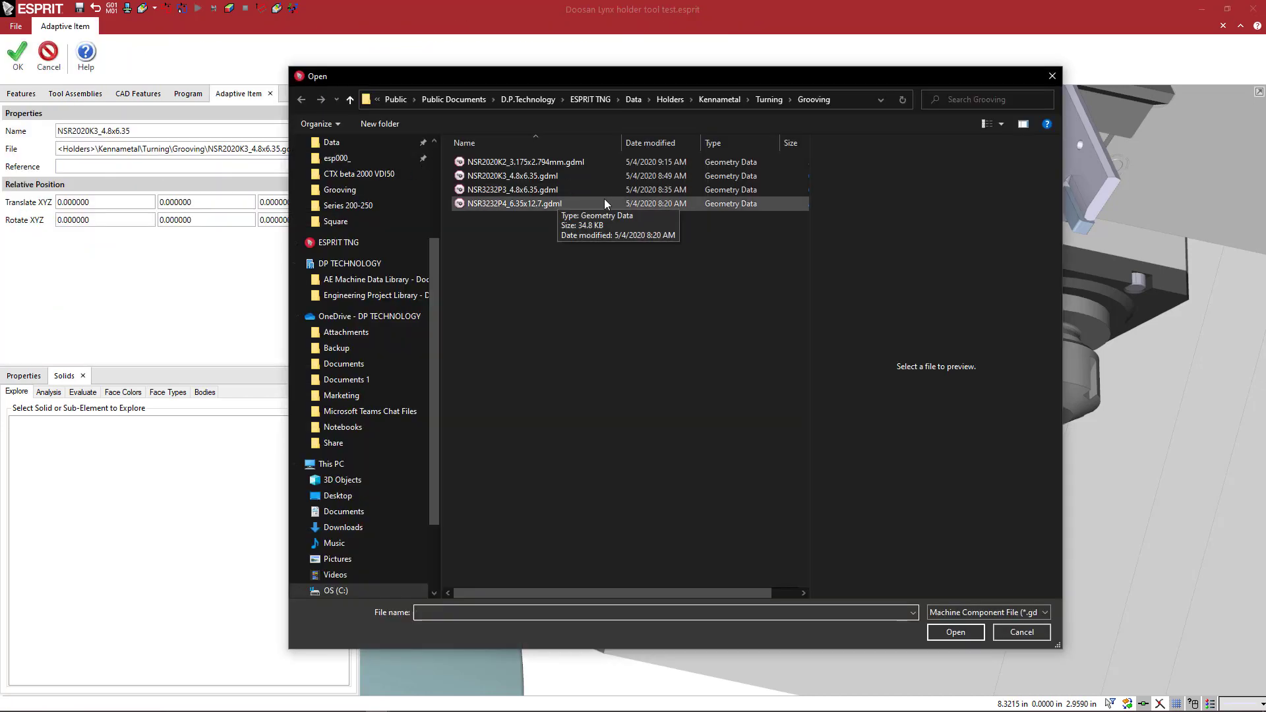
pyautogui.click(569, 162)
pyautogui.click(954, 632)
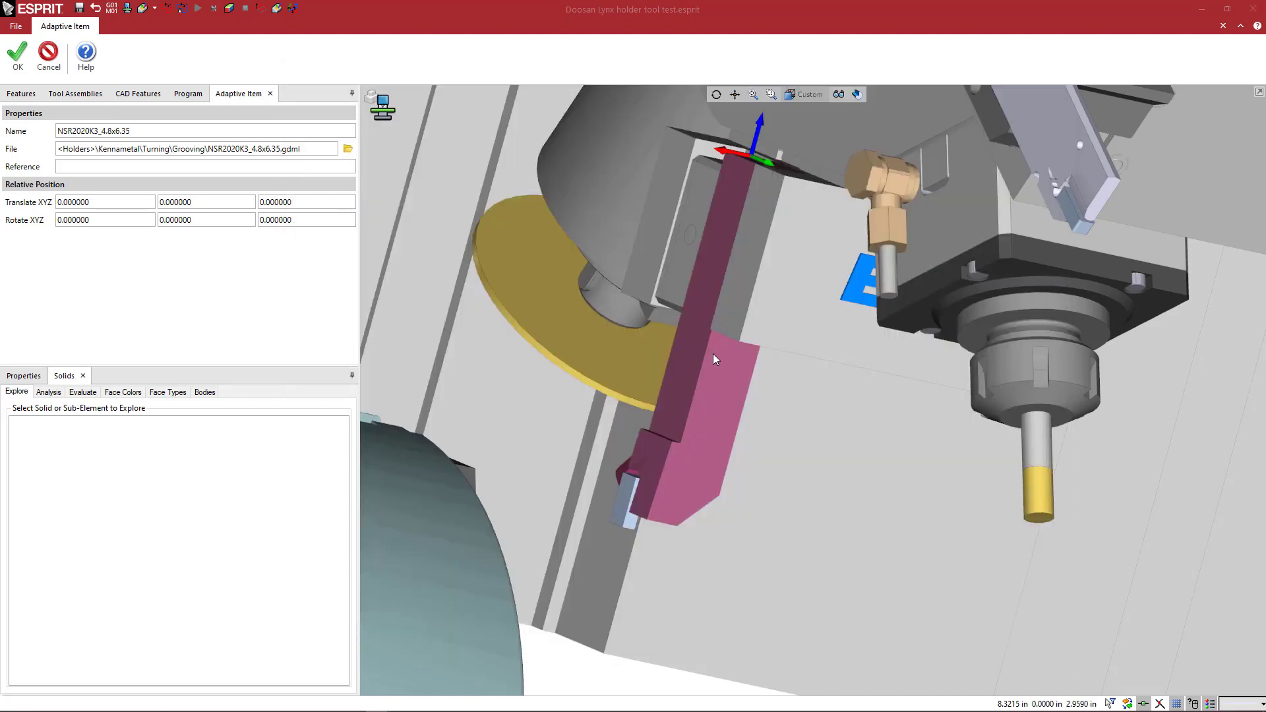
pyautogui.moveTo(703, 422); pyautogui.dragTo(712, 424, button='middle')
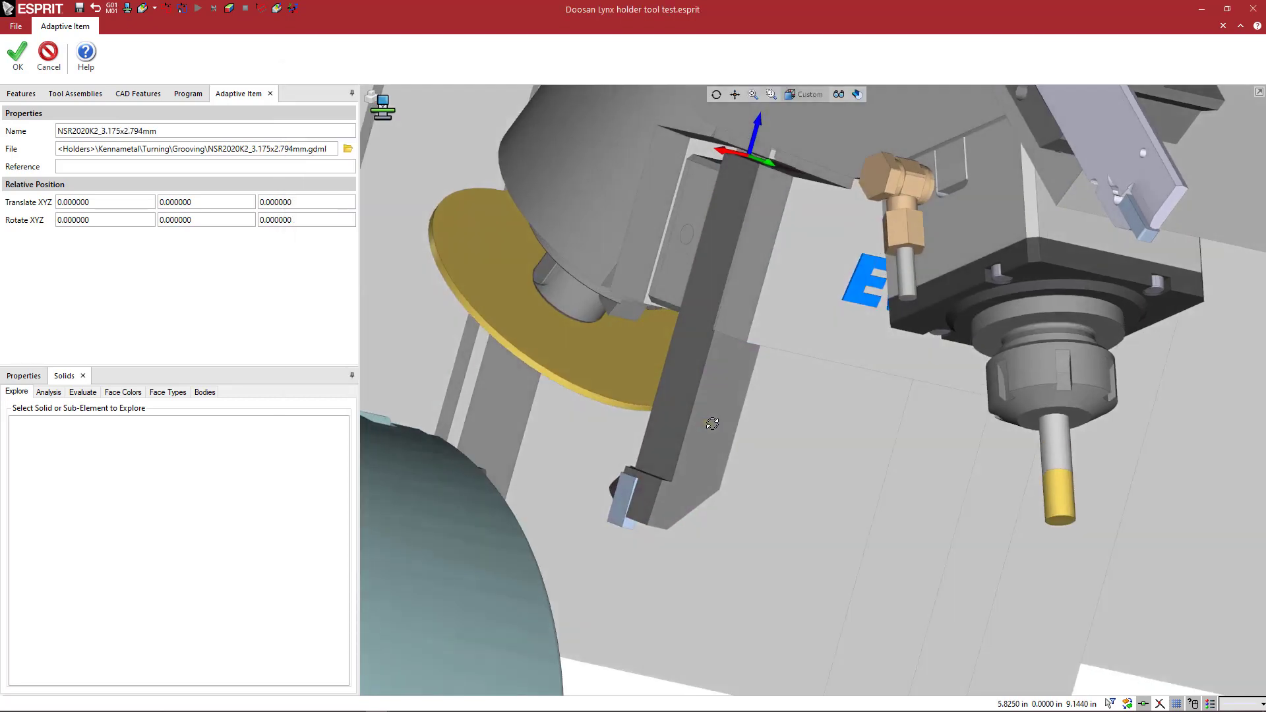
pyautogui.moveTo(678, 483); pyautogui.dragTo(803, 486, button='middle')
pyautogui.scroll(-5, 782, 476)
pyautogui.scroll(5, 707, 457)
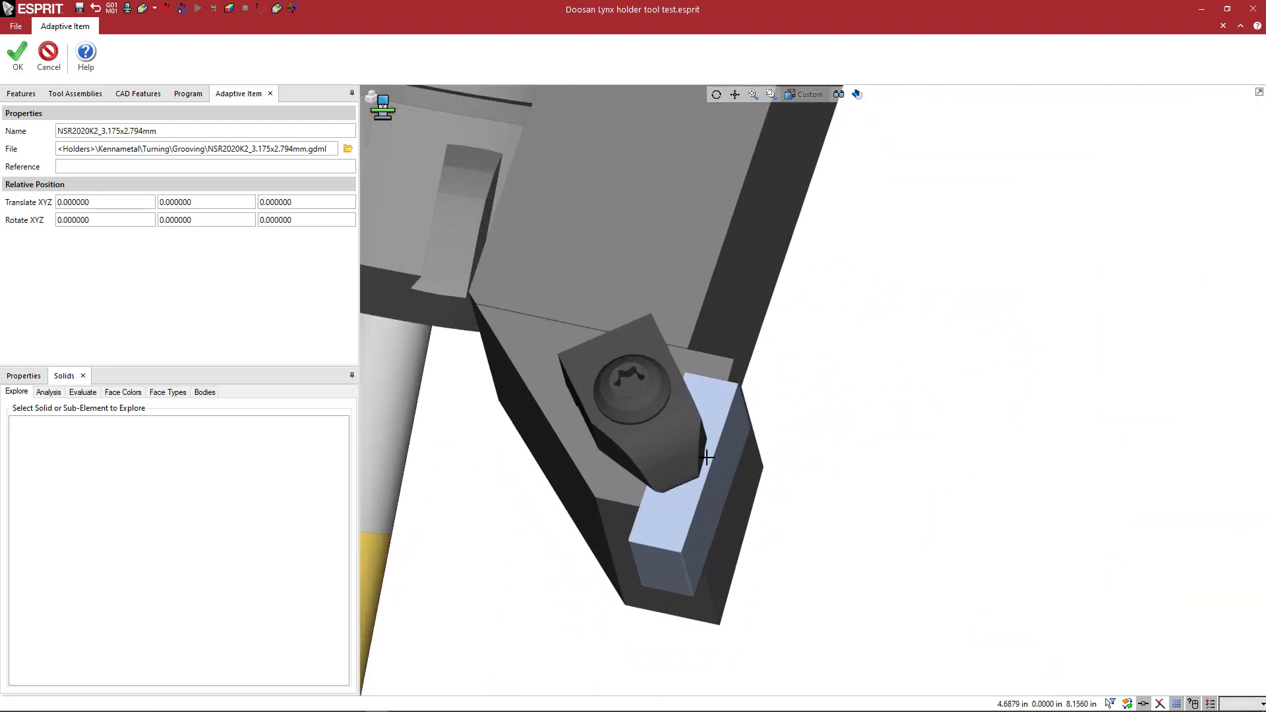
pyautogui.moveTo(707, 457)
pyautogui.mouseDown(button='middle')
pyautogui.moveTo(712, 472)
pyautogui.moveTo(627, 453)
pyautogui.moveTo(659, 437)
pyautogui.moveTo(718, 444)
pyautogui.moveTo(692, 448)
pyautogui.mouseUp(button='middle')
pyautogui.scroll(3, 655, 452)
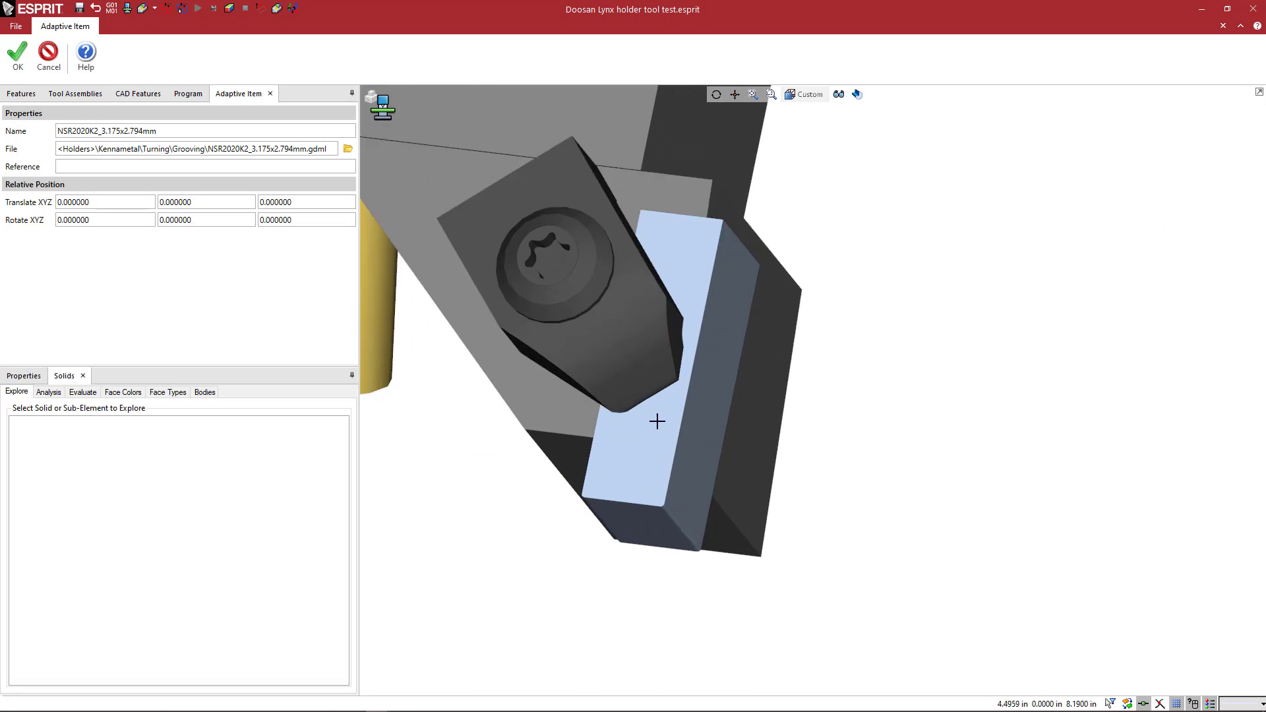
pyautogui.click(24, 65)
# Set the width (W) of Station 2's 3mm groove insert to 3.175/25.4, converting millimetres to 0.125 inch
pyautogui.click(123, 179)
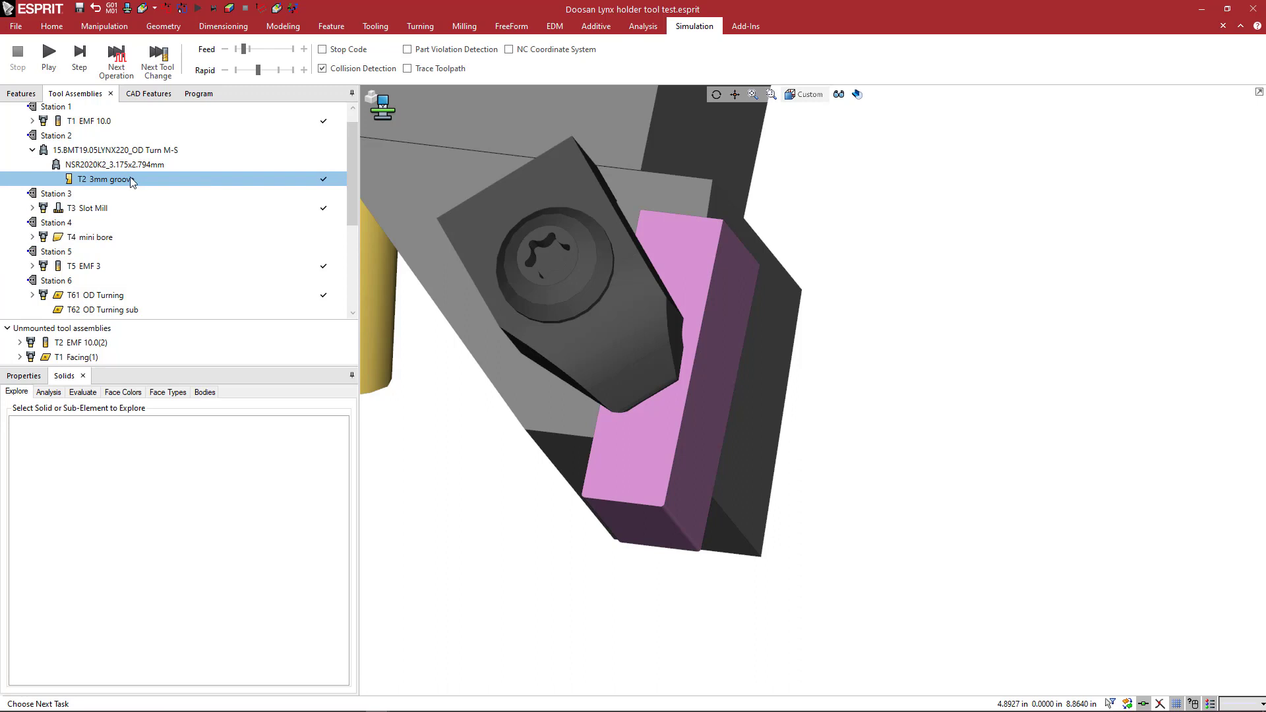
pyautogui.doubleClick(132, 179)
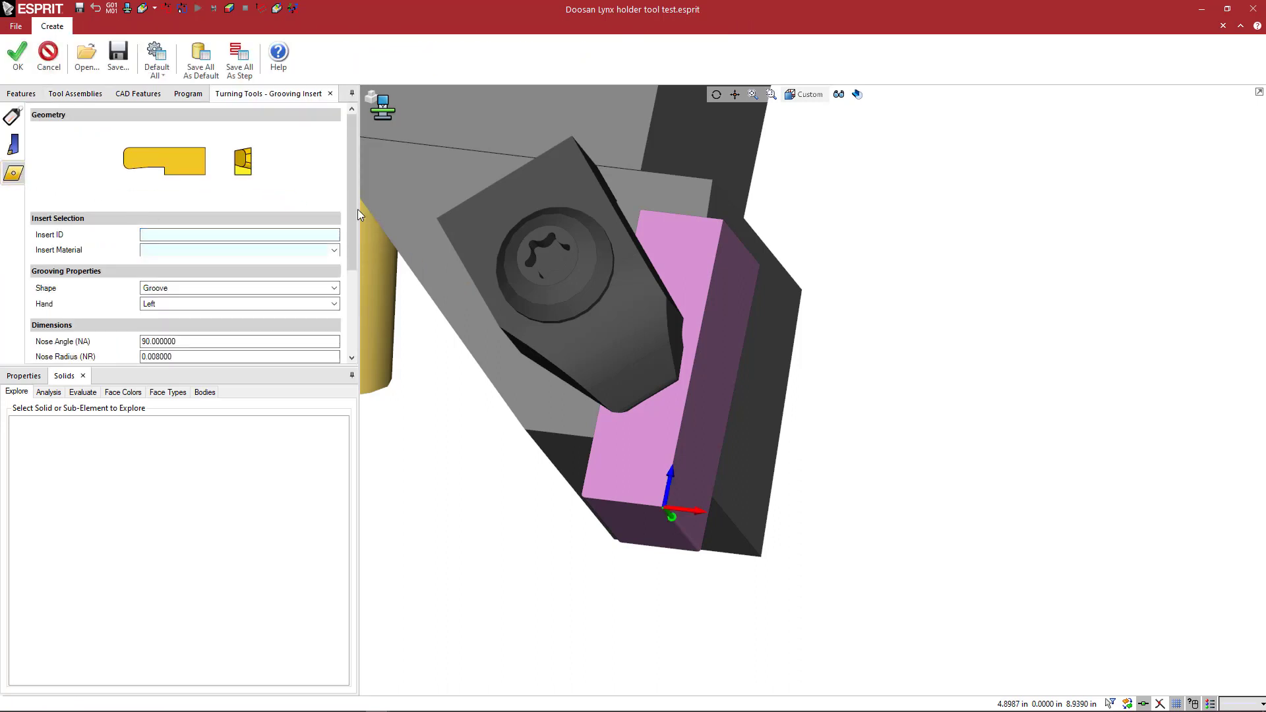
pyautogui.moveTo(355, 208); pyautogui.dragTo(354, 272)
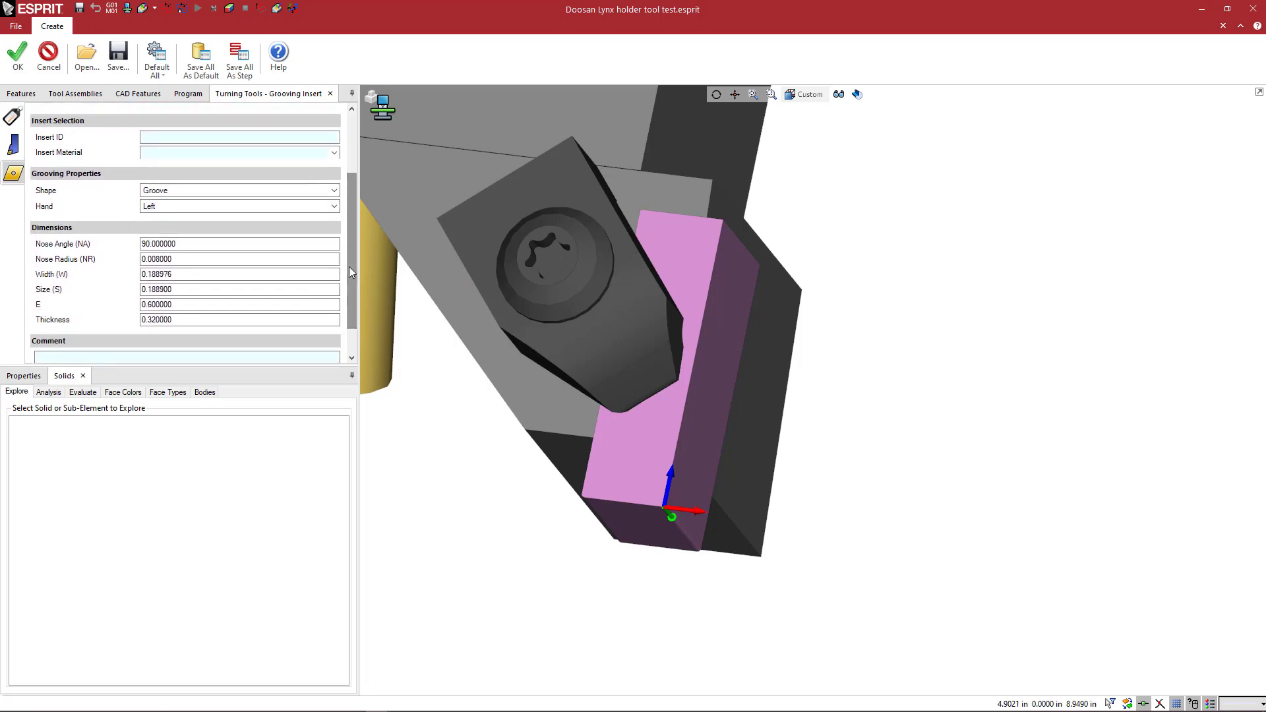
pyautogui.moveTo(196, 276); pyautogui.dragTo(143, 276)
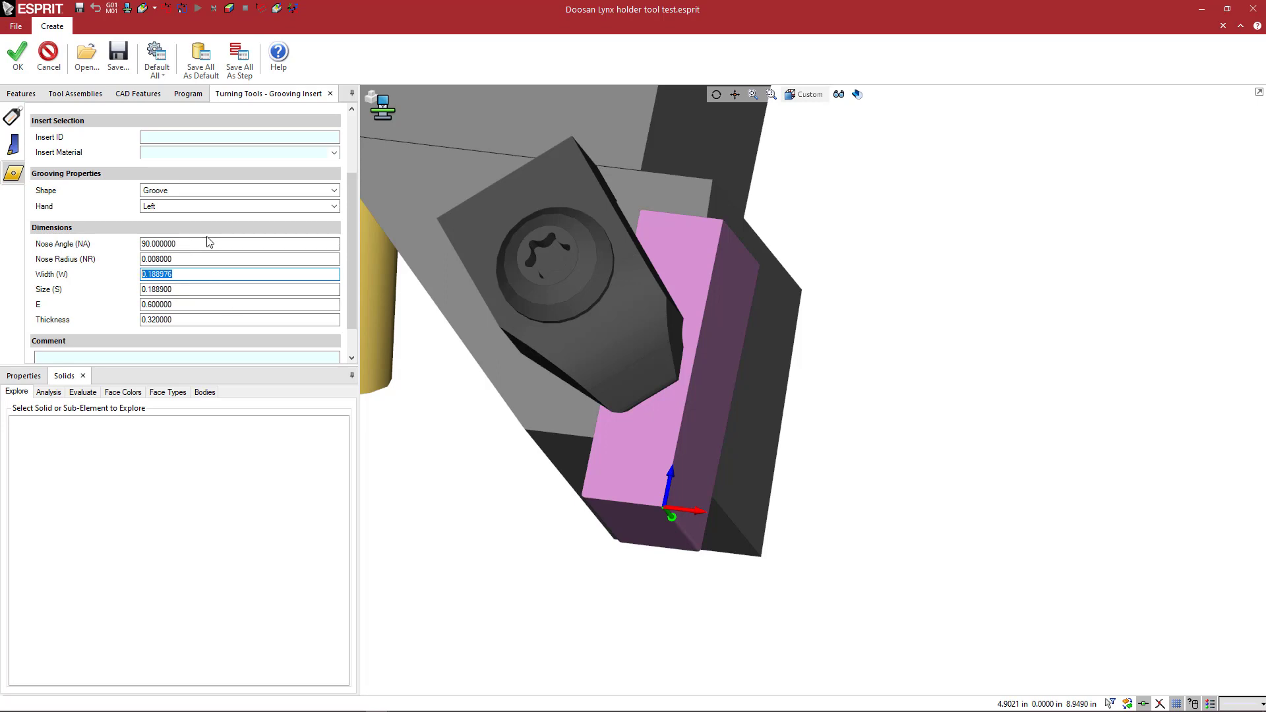
pyautogui.write('=3.175/25.4')
pyautogui.press('Return')
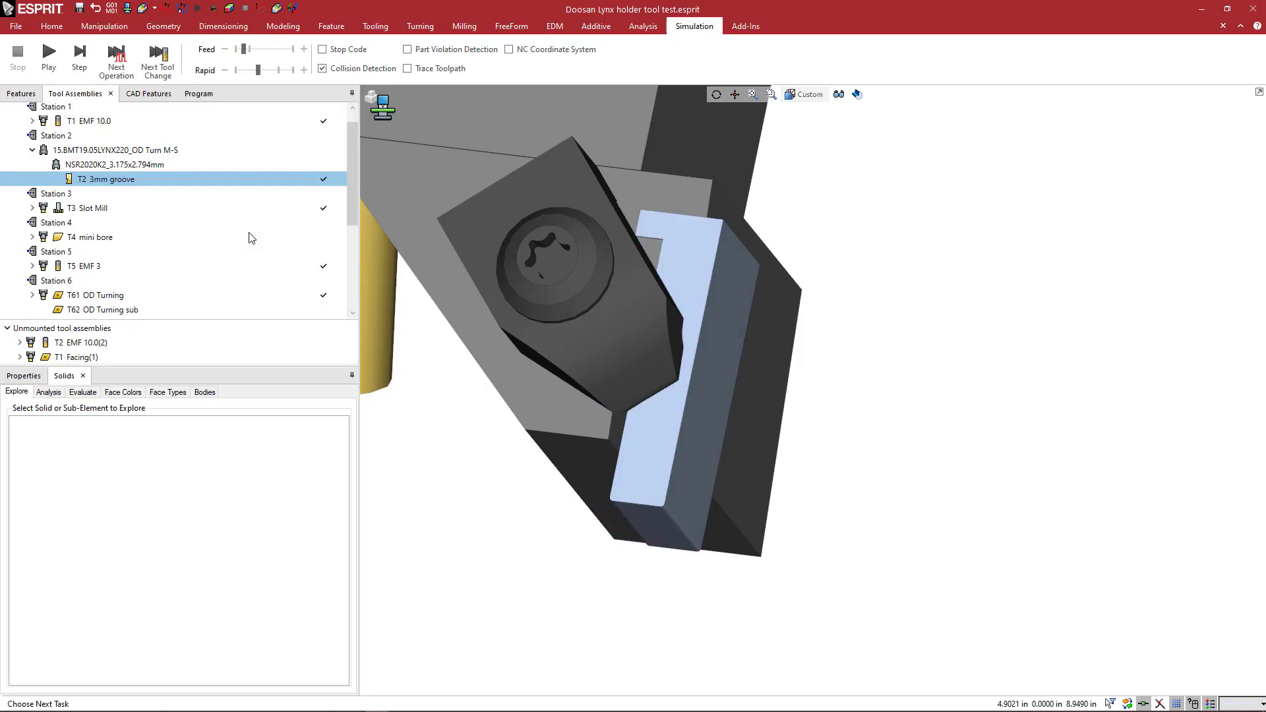
# Reopen the 3mm groove insert in Station 2 and set its size (S) to 0.125 inch
pyautogui.doubleClick(133, 180)
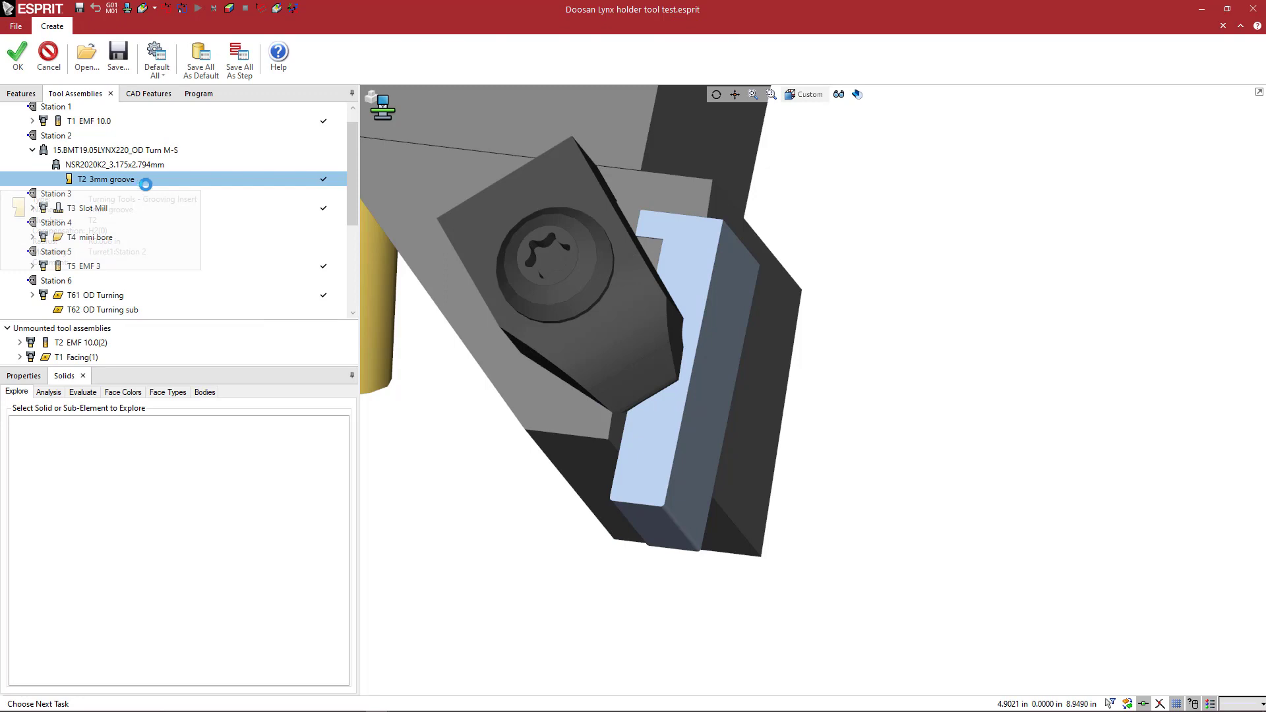
pyautogui.scroll(-2, 342, 257)
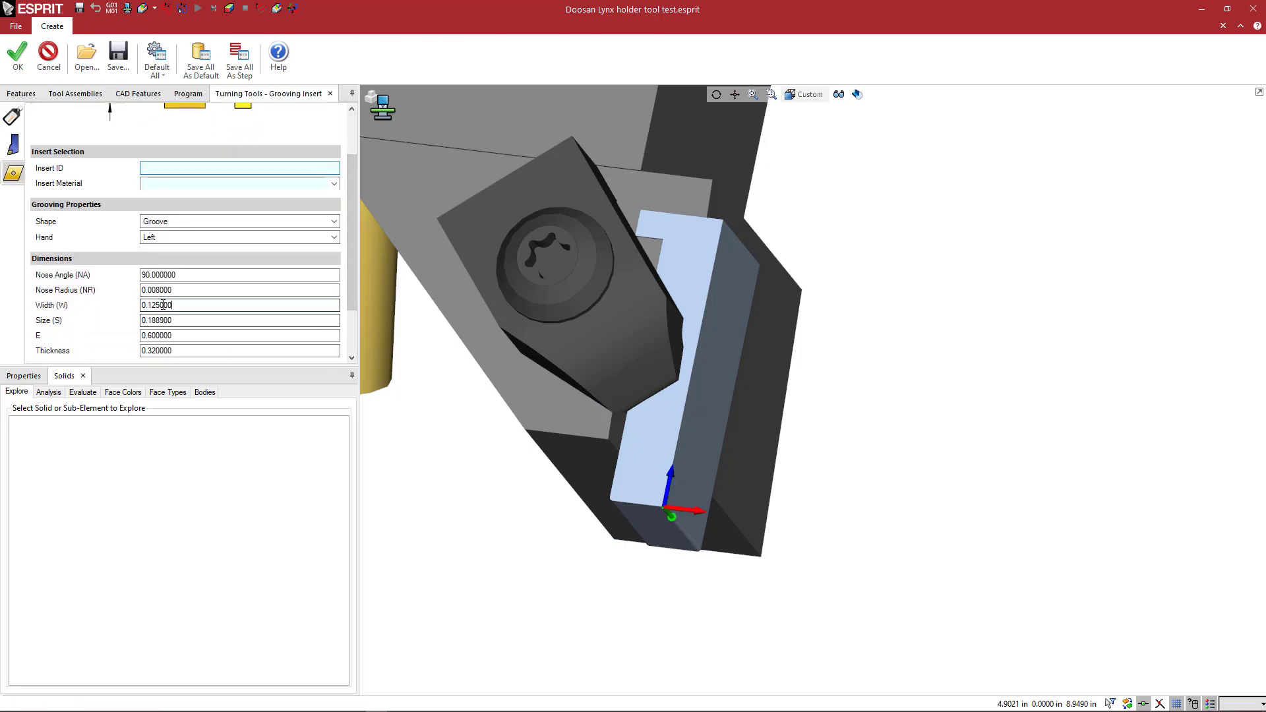
pyautogui.doubleClick(174, 306)
pyautogui.doubleClick(182, 321)
pyautogui.write('25')
pyautogui.press('Tab')
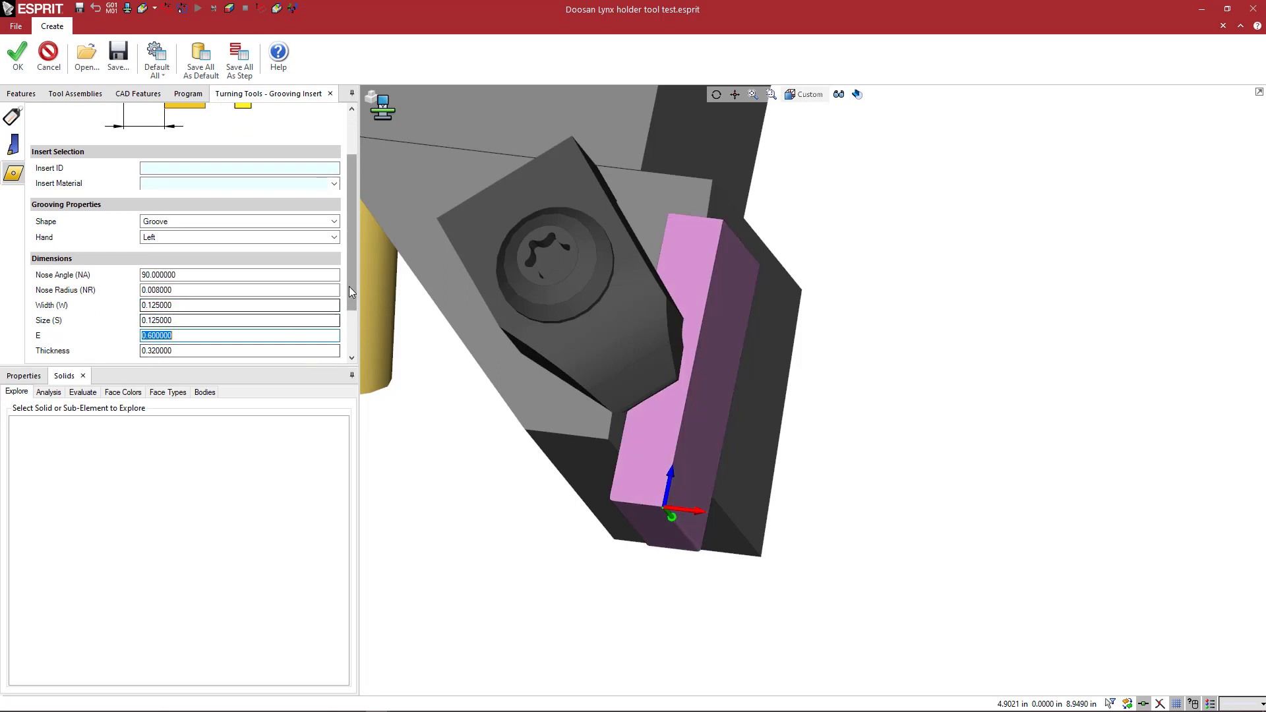
pyautogui.scroll(-3, 250, 317)
pyautogui.click(195, 297)
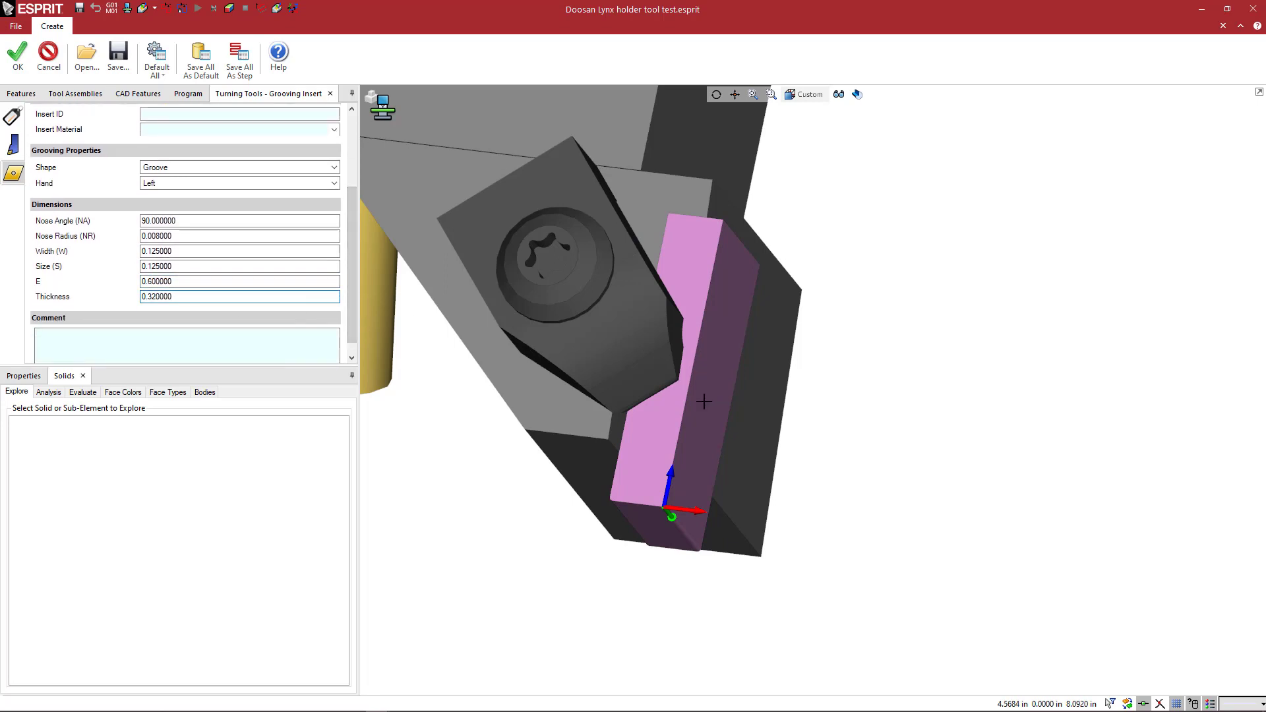
# Change the grooving tool's Tool ID to .125 groove and accept the tool changes
pyautogui.moveTo(703, 401); pyautogui.dragTo(627, 497, button='middle')
pyautogui.scroll(-3, 624, 488)
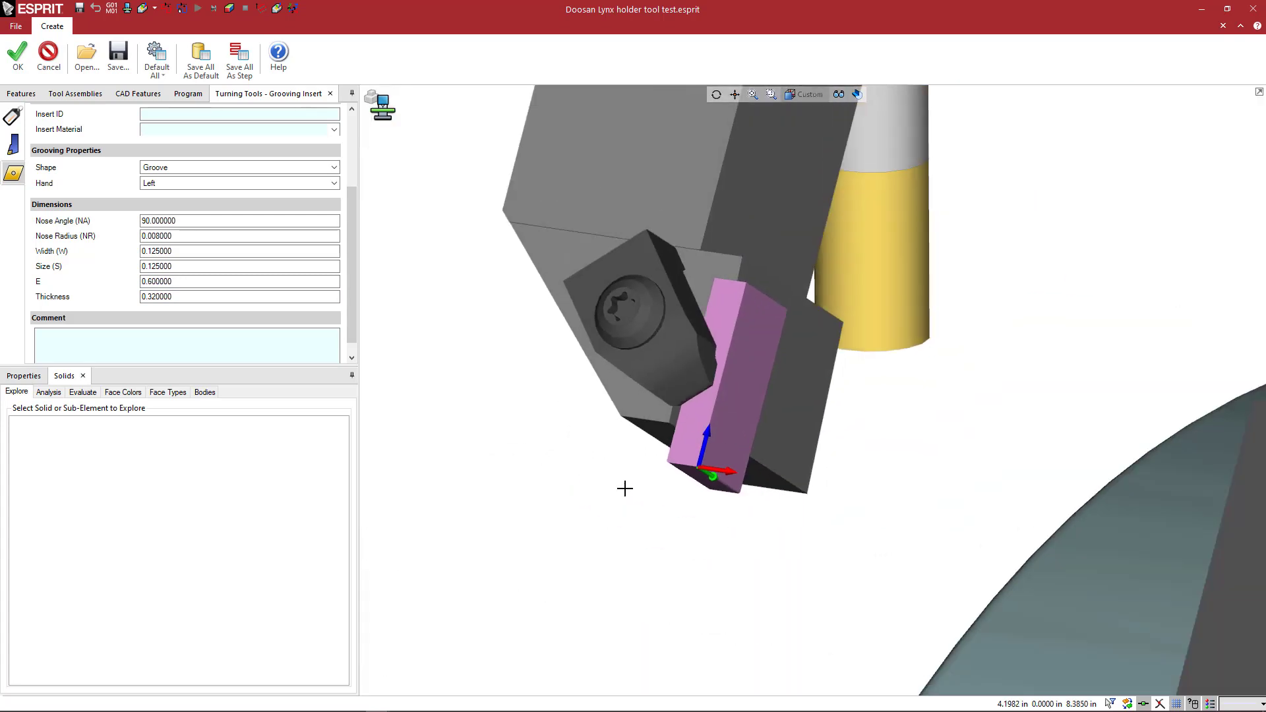
pyautogui.scroll(2, 704, 431)
pyautogui.scroll(-1, 703, 432)
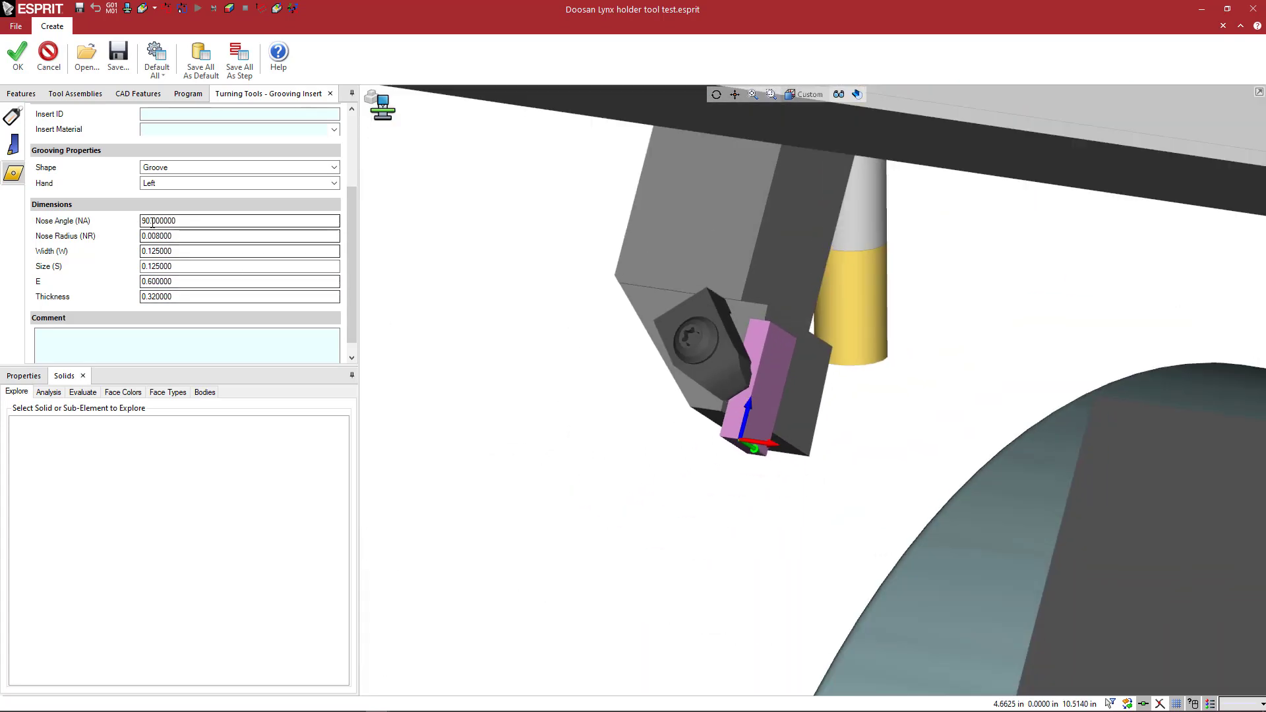
pyautogui.click(13, 118)
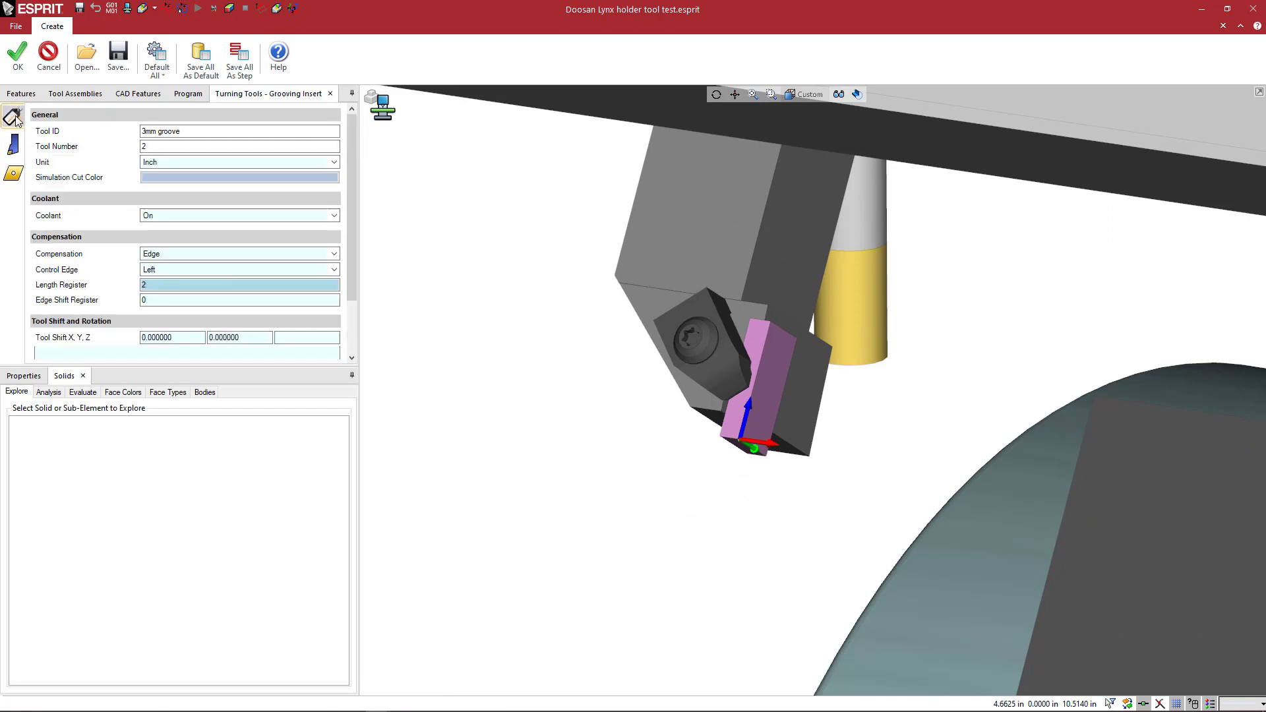
pyautogui.click(197, 132)
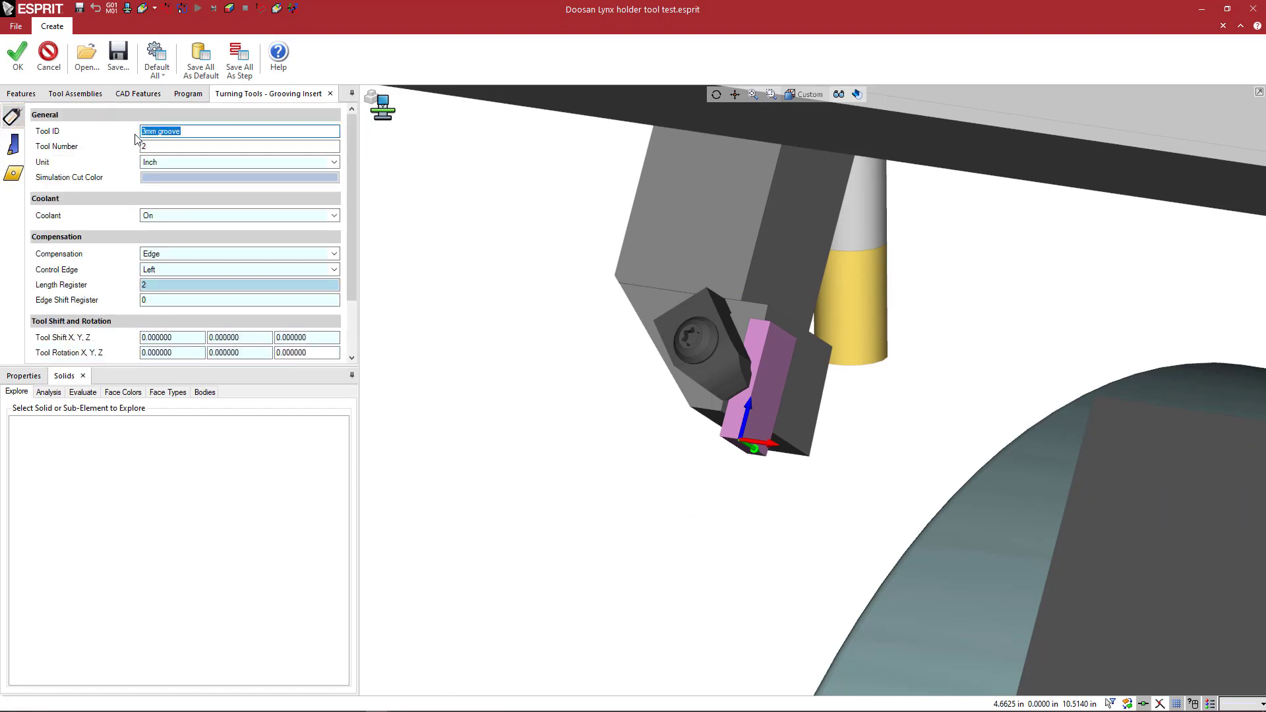
pyautogui.write('.125 groove')
pyautogui.press('Return')
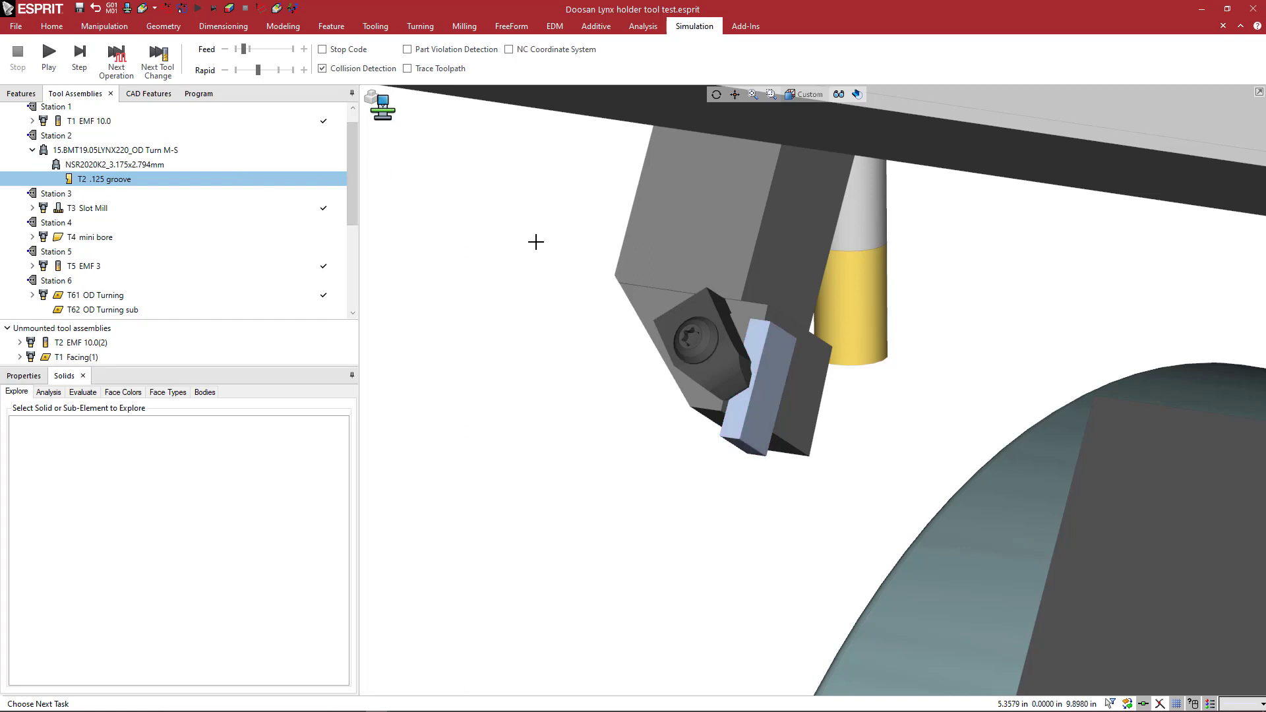
# Reopen the .125 groove tool and set dimension A of its shank geometry to 0.787
pyautogui.moveTo(535, 242); pyautogui.dragTo(699, 345, button='middle')
pyautogui.scroll(-3, 749, 354)
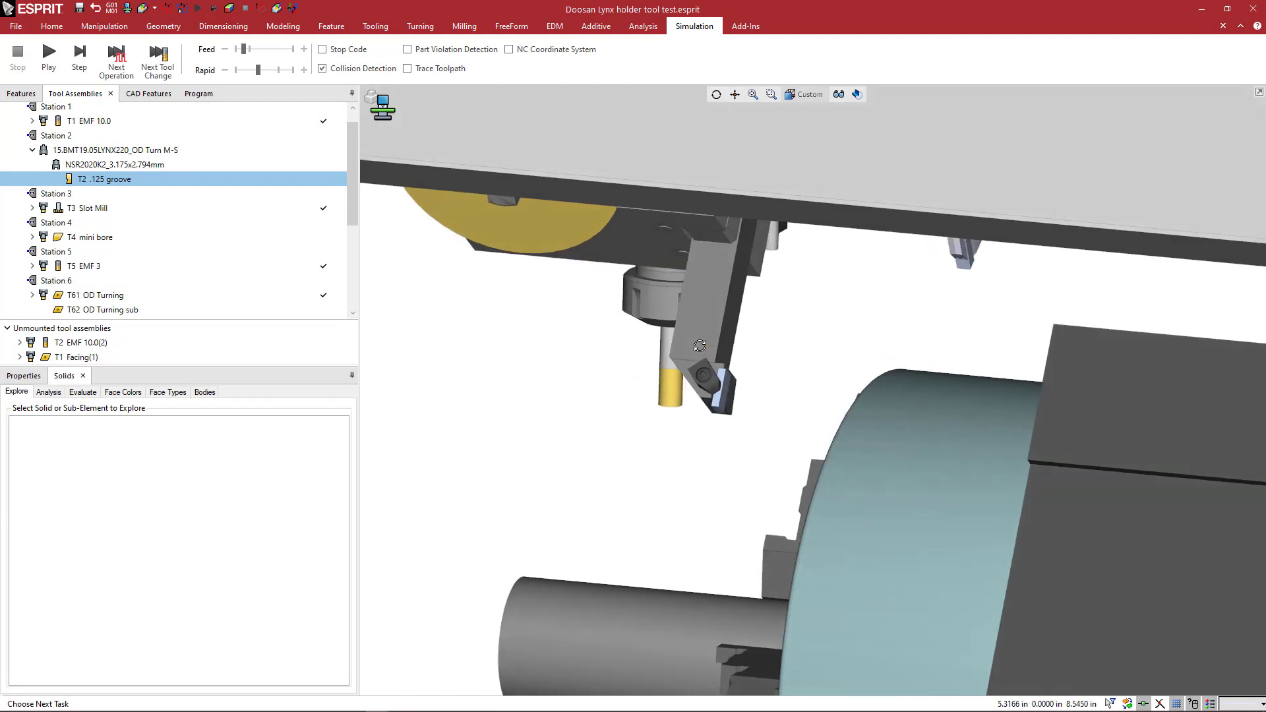
pyautogui.doubleClick(131, 180)
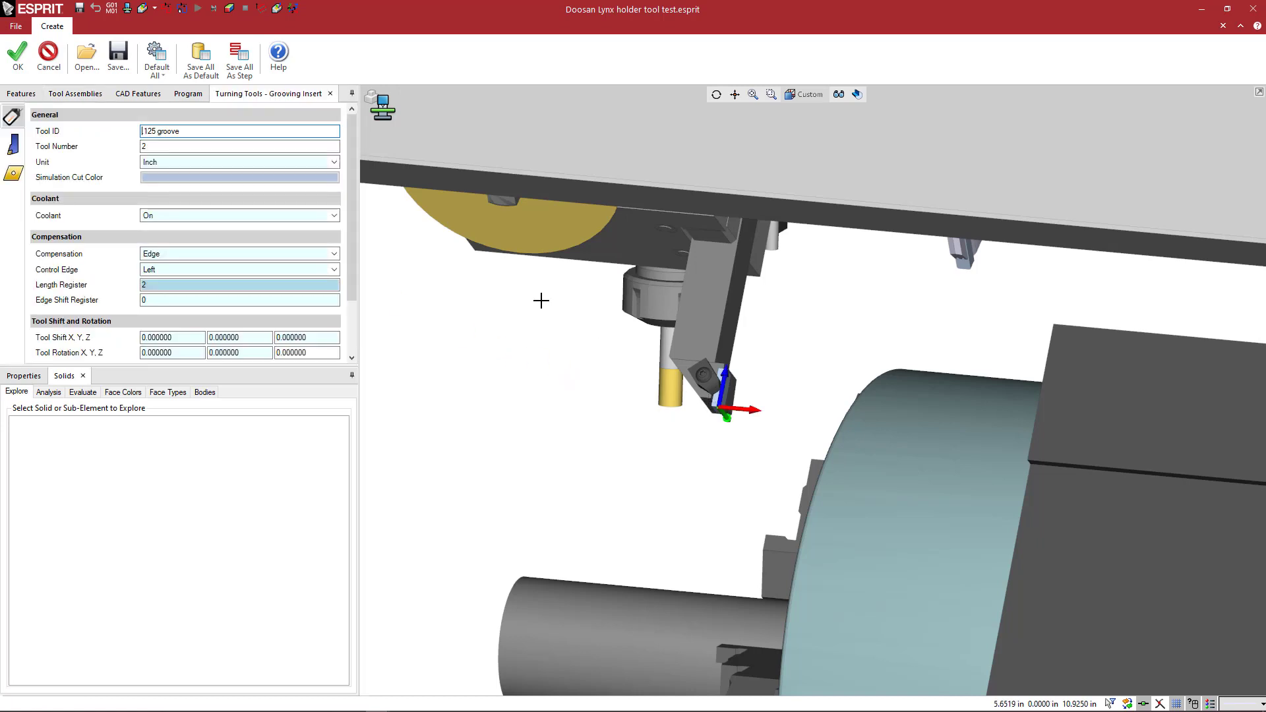
pyautogui.click(14, 149)
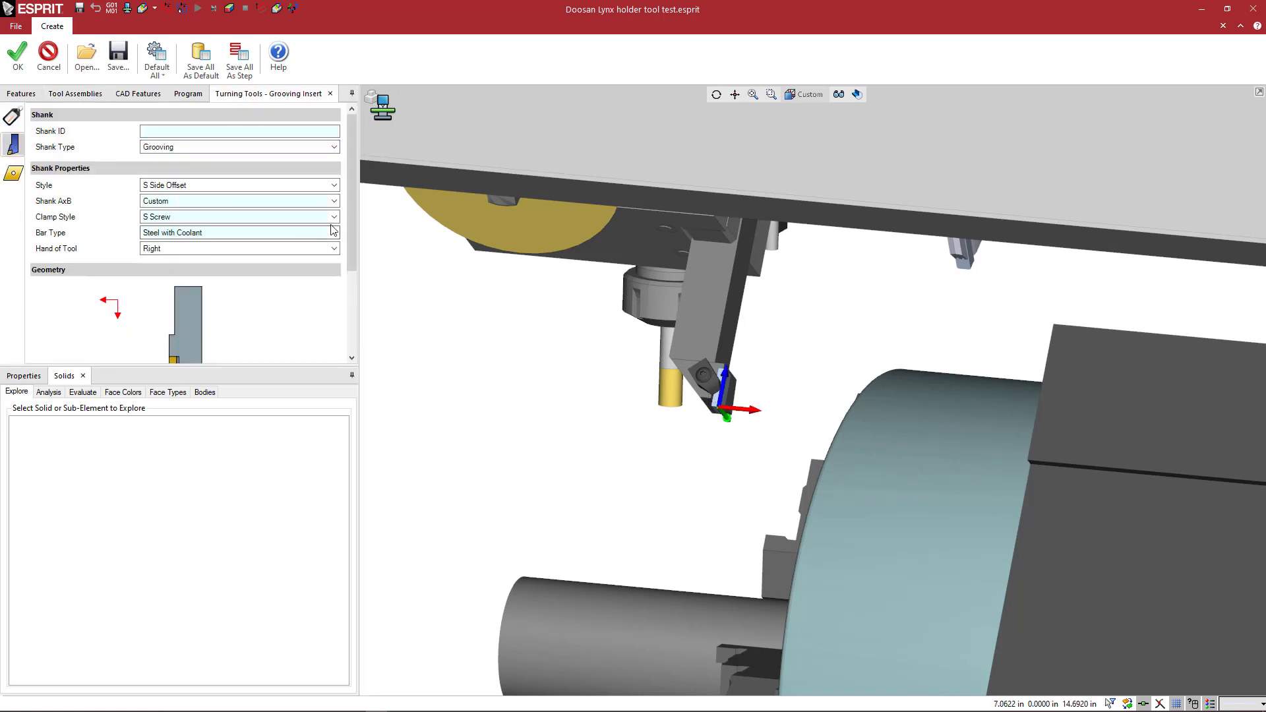
pyautogui.scroll(-3, 185, 264)
pyautogui.click(185, 272)
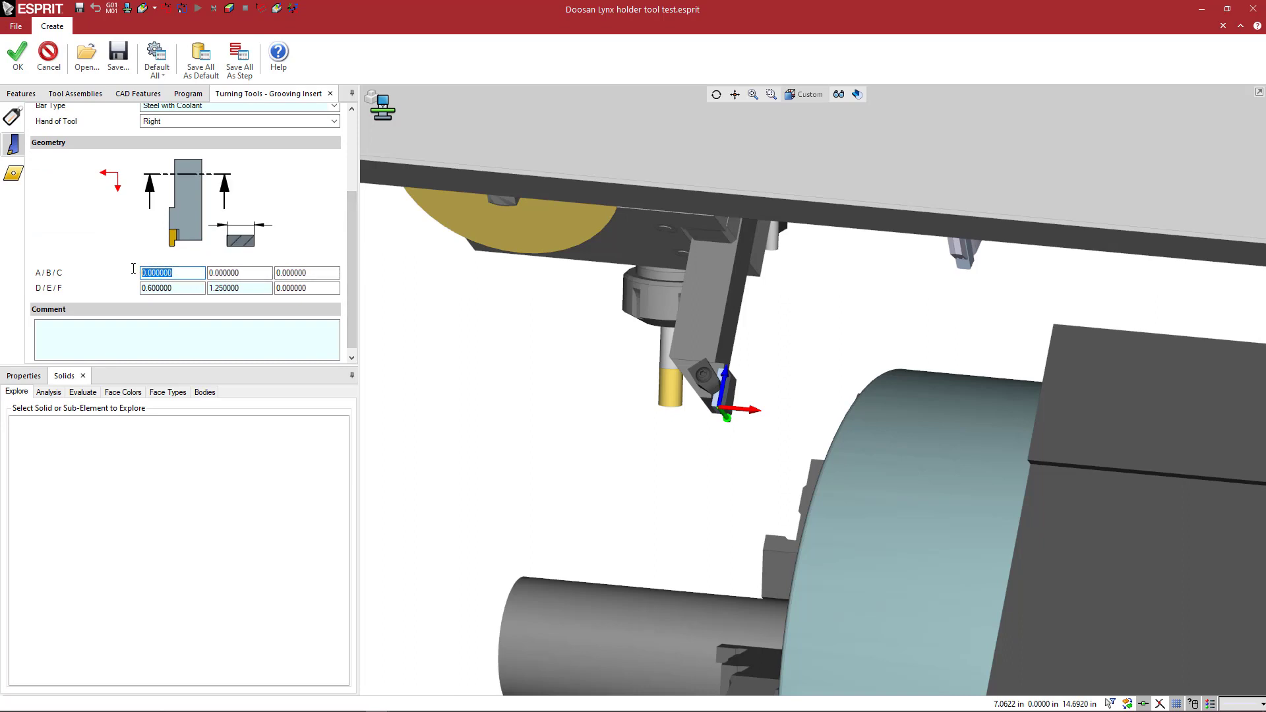
pyautogui.press('Tab')
pyautogui.click(316, 272)
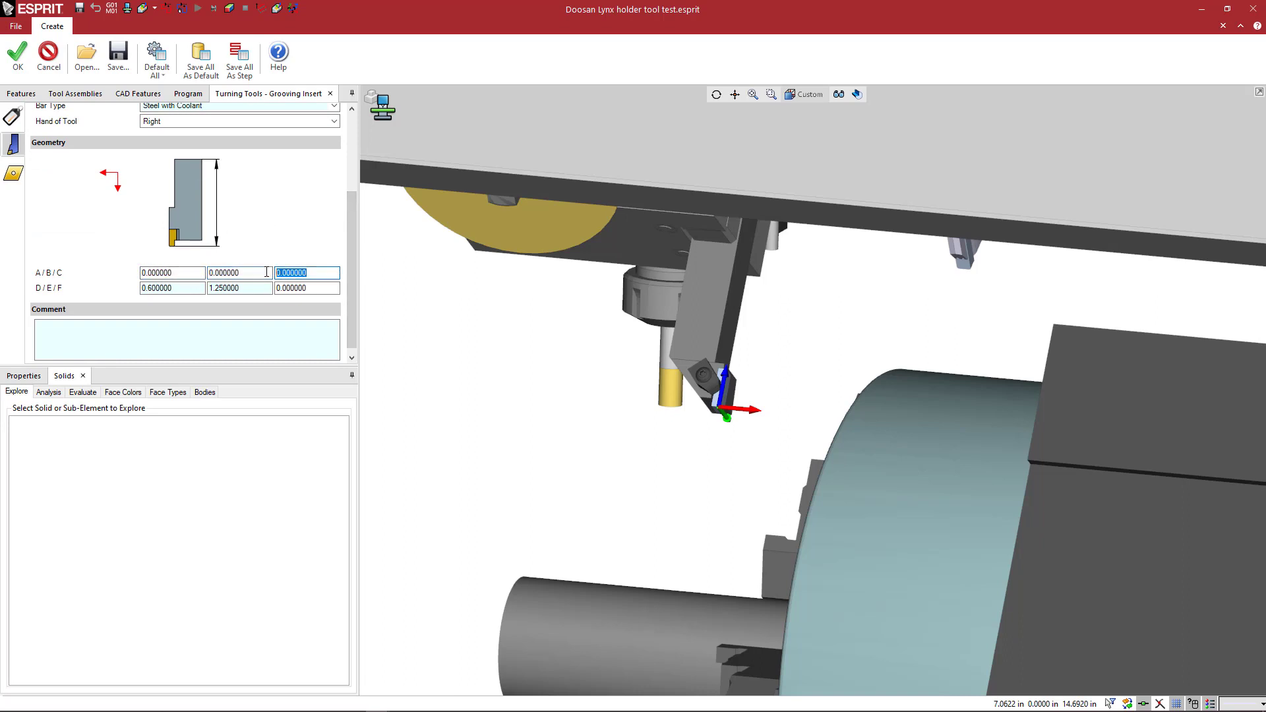
pyautogui.click(161, 272)
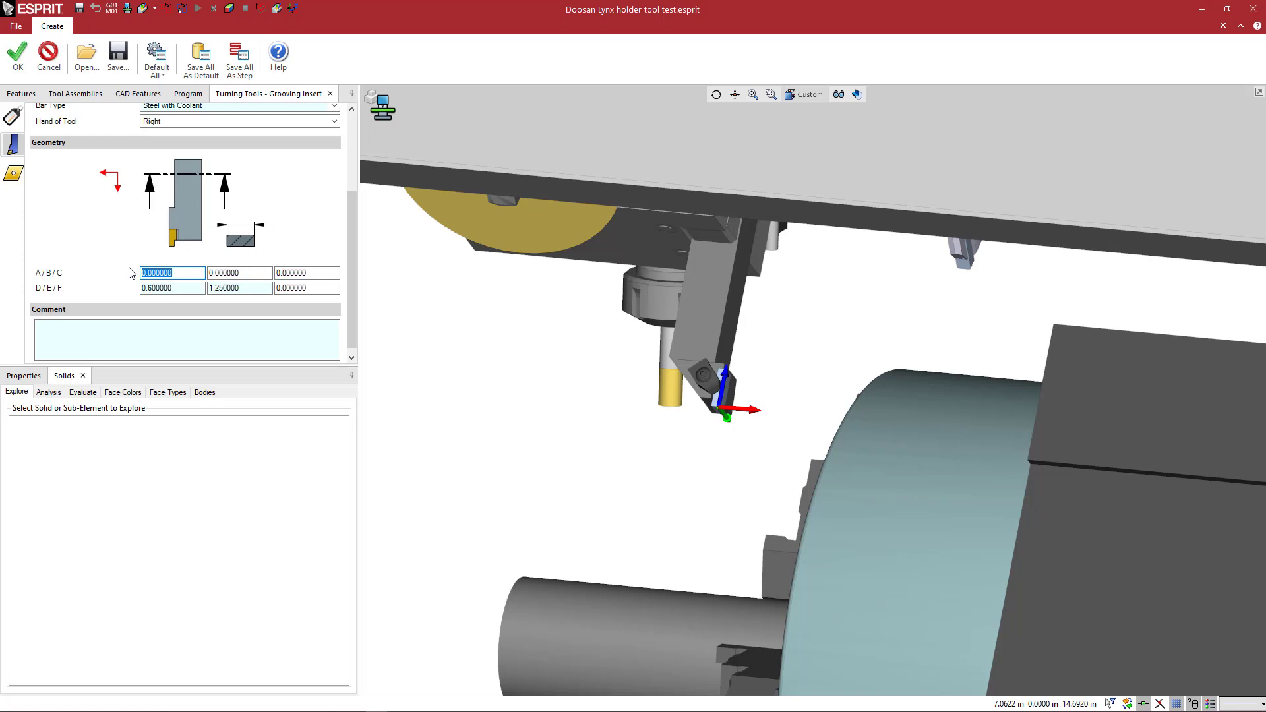
pyautogui.press('BackSpace')
pyautogui.write('.787')
pyautogui.press('Tab')
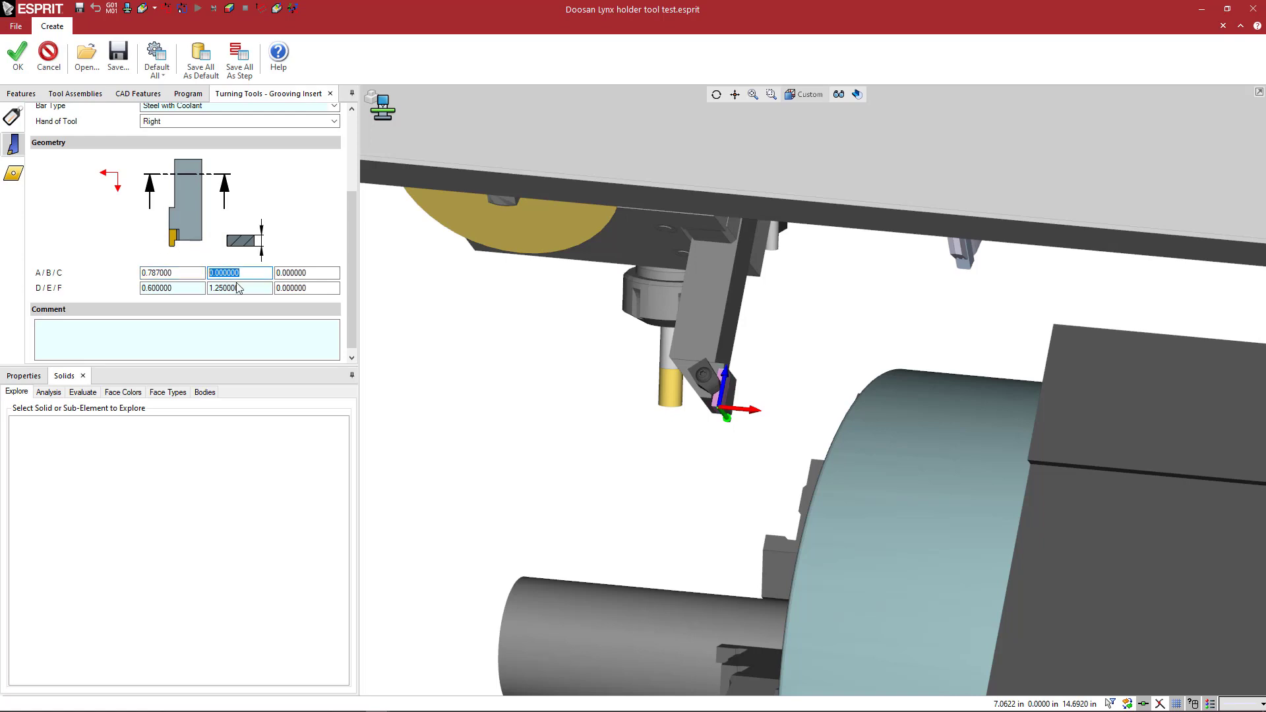
# Set the .125 groove tool's shank dimension B to 0.787 and dimension C to 4
pyautogui.press('BackSpace')
pyautogui.write('.787')
pyautogui.press('Tab')
pyautogui.write('4')
pyautogui.press('Tab')
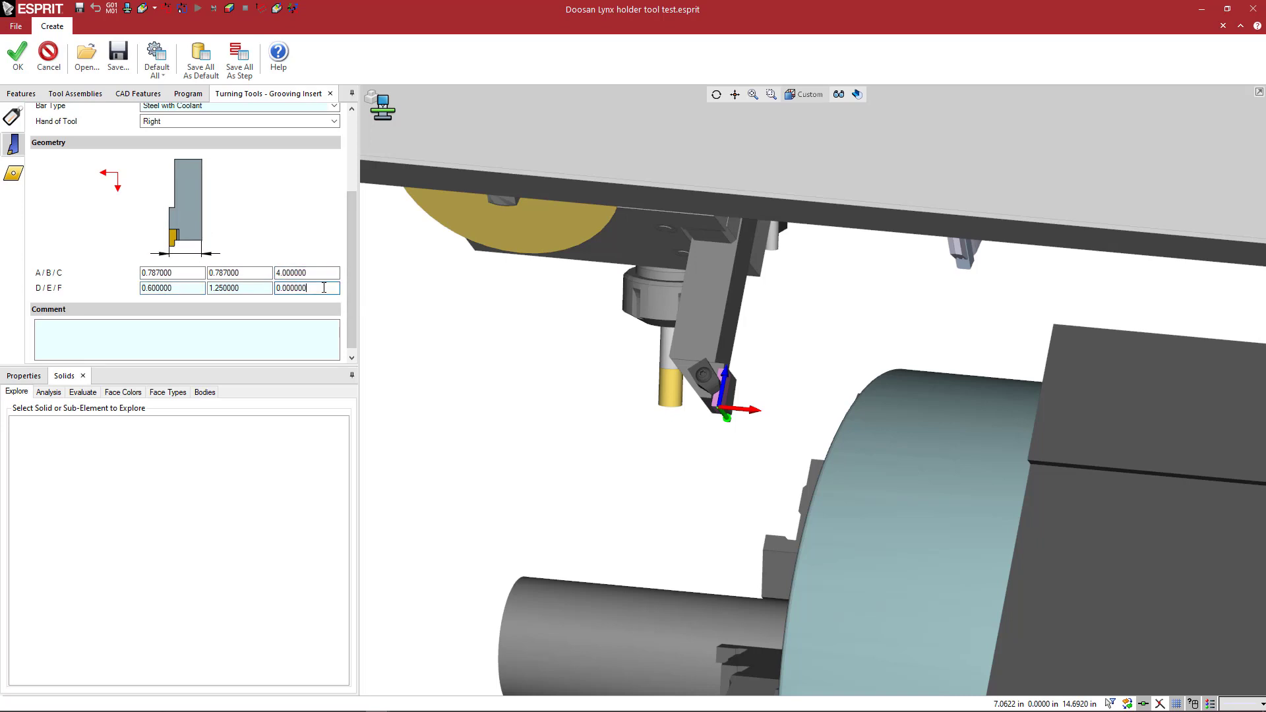
pyautogui.moveTo(444, 319); pyautogui.dragTo(528, 356, button='middle')
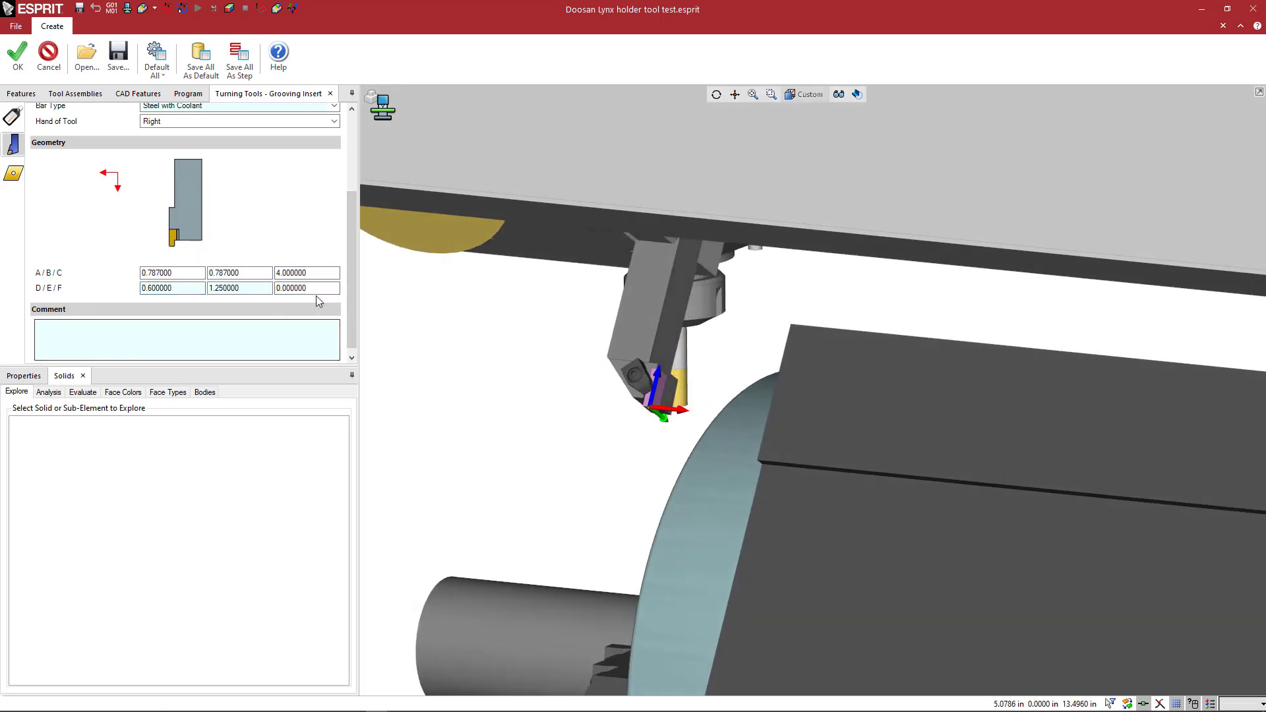
# Set dimension F of the .125 groove tool's shank geometry to 0.787 and check the resulting shank against the holder
pyautogui.click(293, 288)
pyautogui.press('BackSpace')
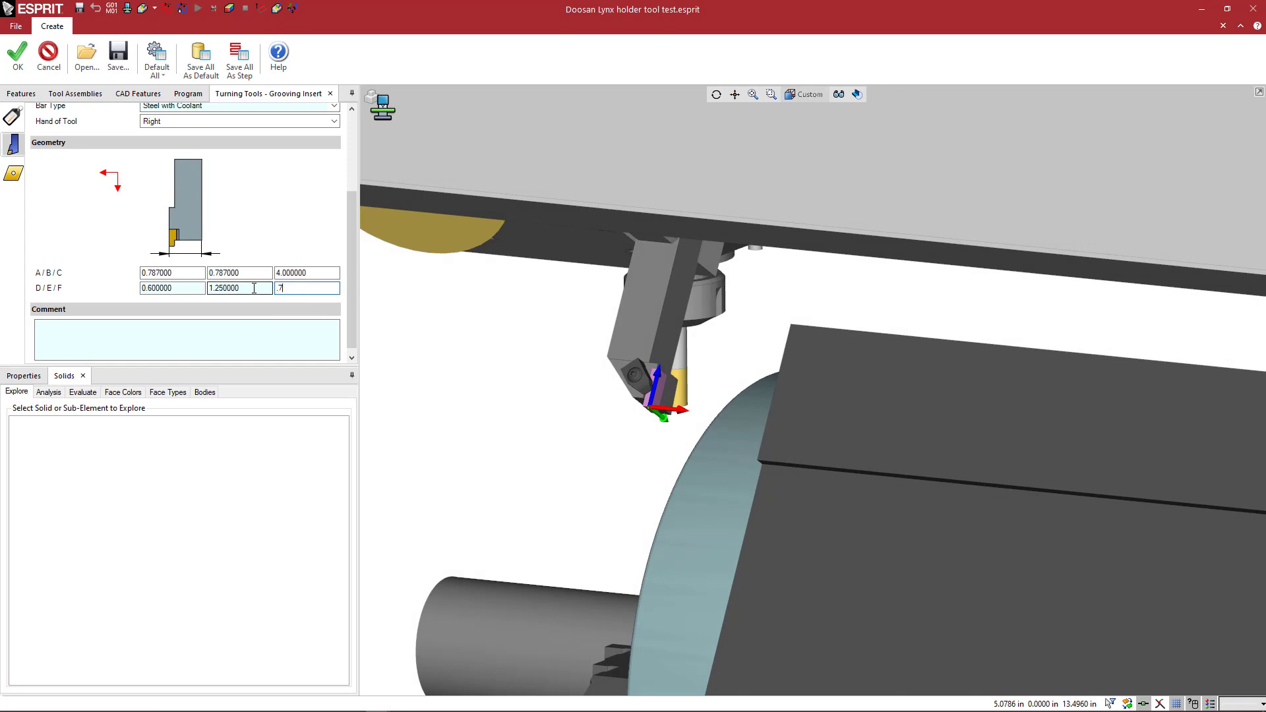
pyautogui.write('.787')
pyautogui.press('Tab')
pyautogui.moveTo(370, 309); pyautogui.dragTo(627, 457, button='middle')
pyautogui.scroll(-5, 603, 395)
pyautogui.scroll(4, 585, 399)
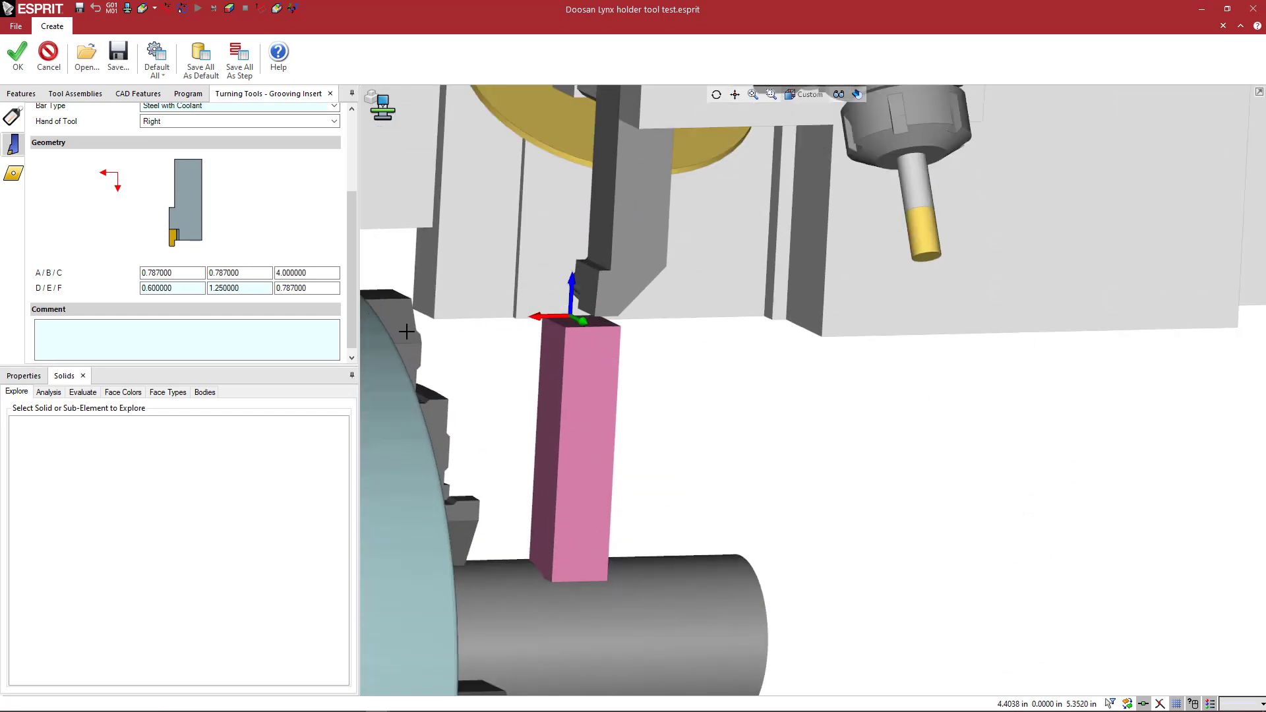
pyautogui.moveTo(600, 431)
pyautogui.mouseDown(button='middle')
pyautogui.moveTo(624, 466)
pyautogui.moveTo(597, 438)
pyautogui.mouseUp(button='middle')
# Set dimensions F, C, B and A of the .125 groove tool's shank geometry to 0
pyautogui.click(325, 288)
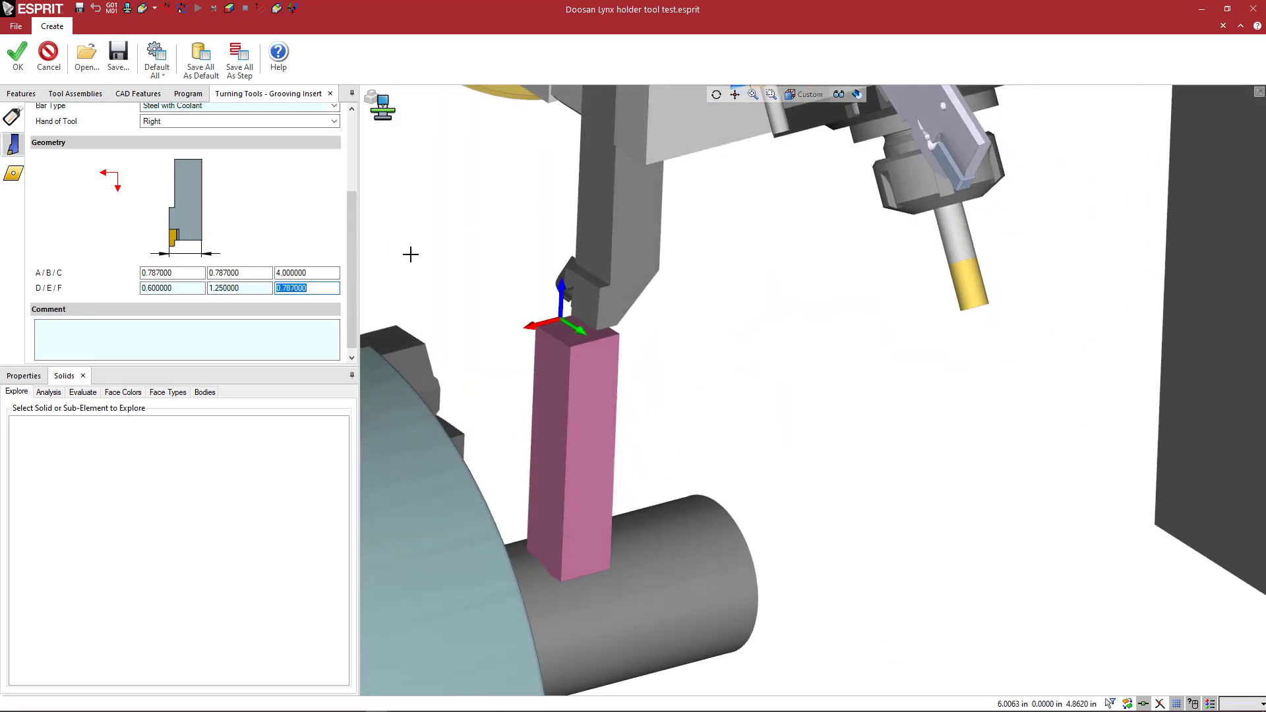
pyautogui.write('0')
pyautogui.click(307, 273)
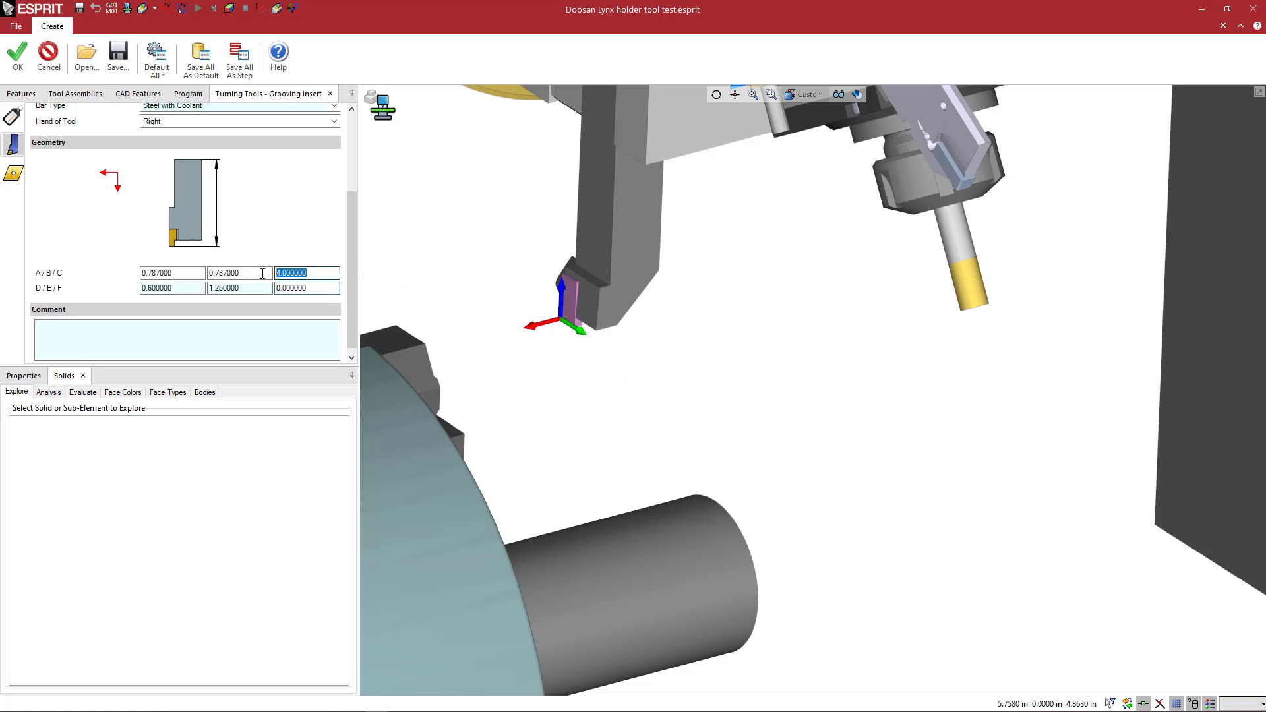
pyautogui.write('0')
pyautogui.click(239, 272)
pyautogui.write('0')
pyautogui.click(188, 271)
pyautogui.write('0')
pyautogui.press('Return')
# Check how the grooving insert sits in the custom holder and accept the .125 groove tool changes
pyautogui.scroll(-2, 684, 382)
pyautogui.scroll(6, 679, 369)
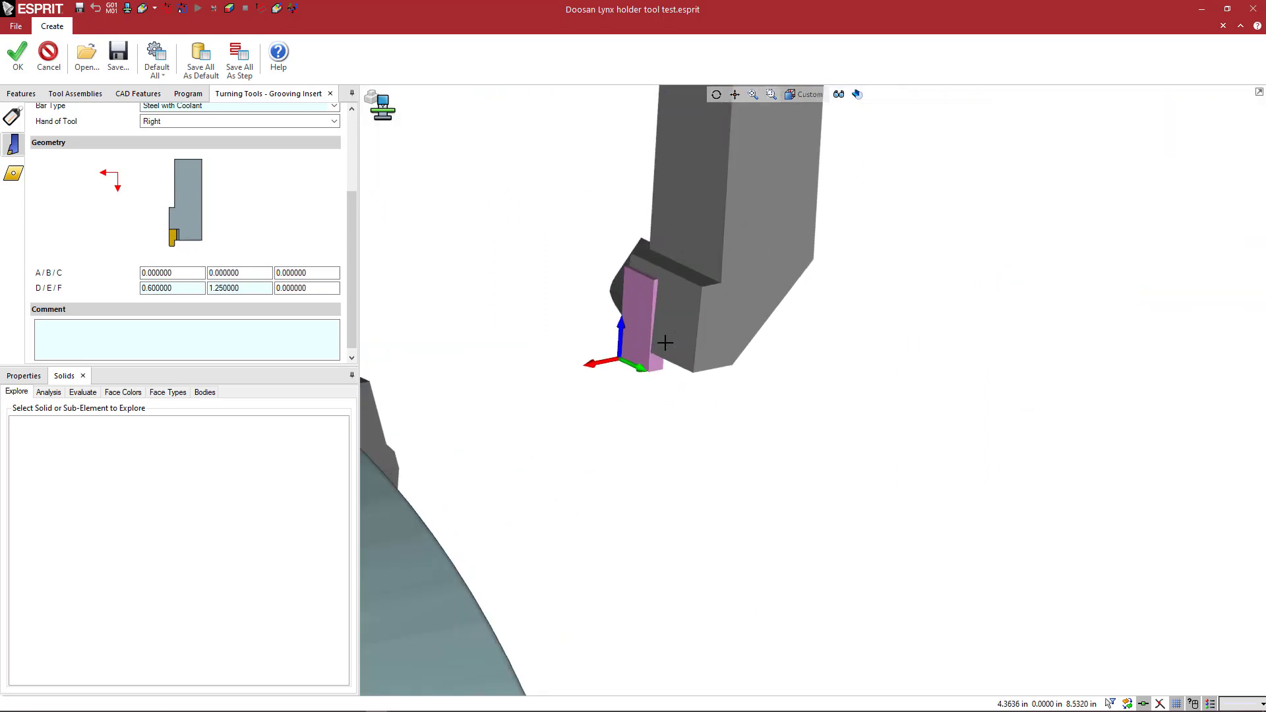
pyautogui.scroll(-1, 663, 343)
pyautogui.scroll(-1, 697, 396)
pyautogui.moveTo(715, 384); pyautogui.dragTo(769, 215, button='middle')
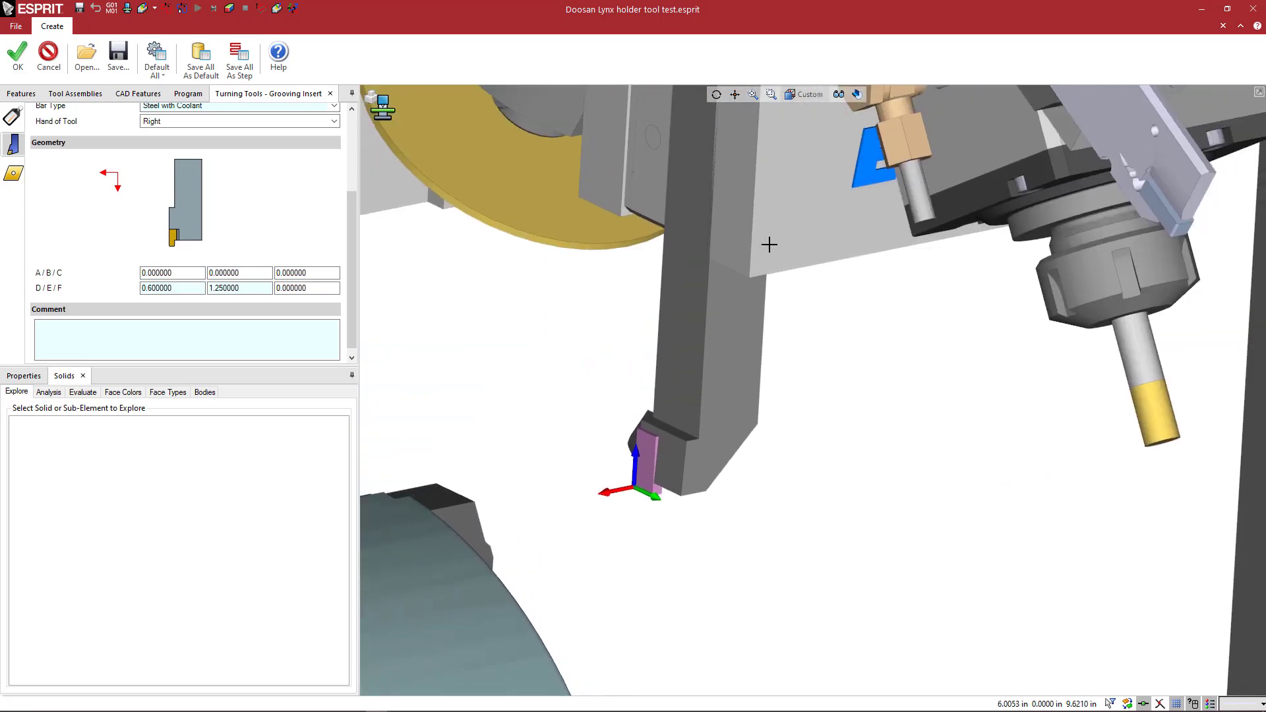
pyautogui.scroll(-1, 769, 223)
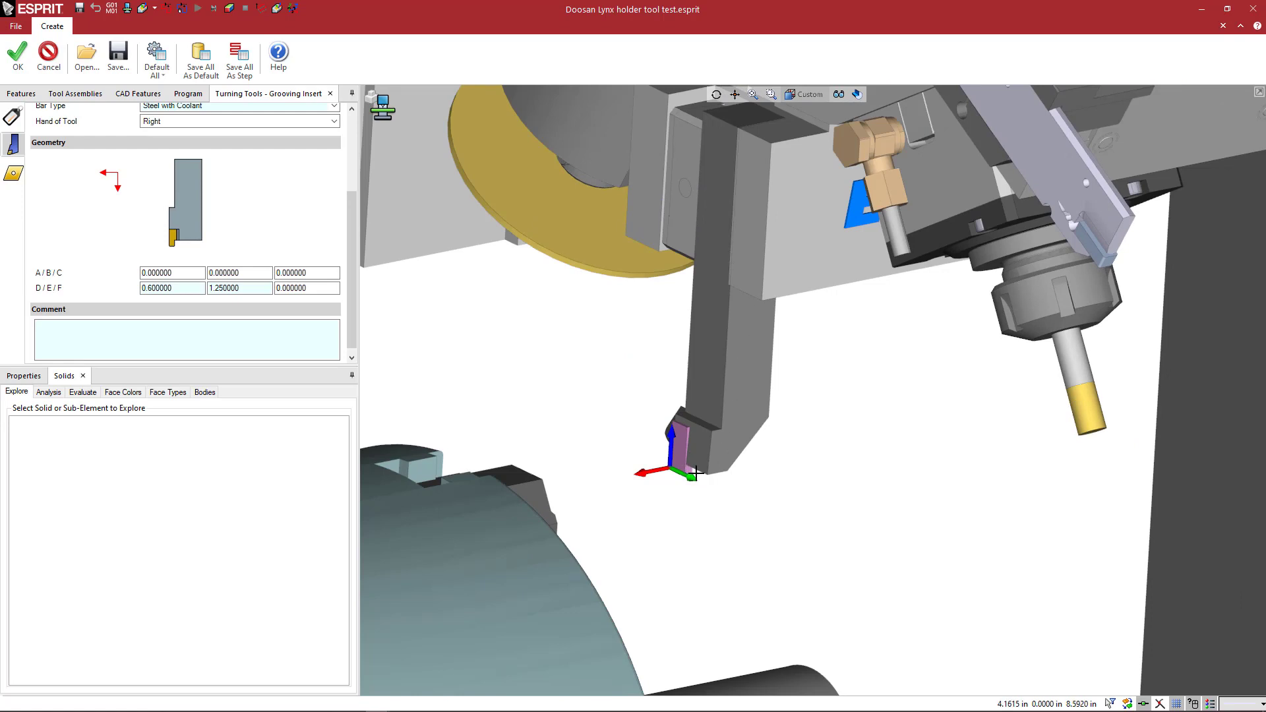
pyautogui.click(18, 58)
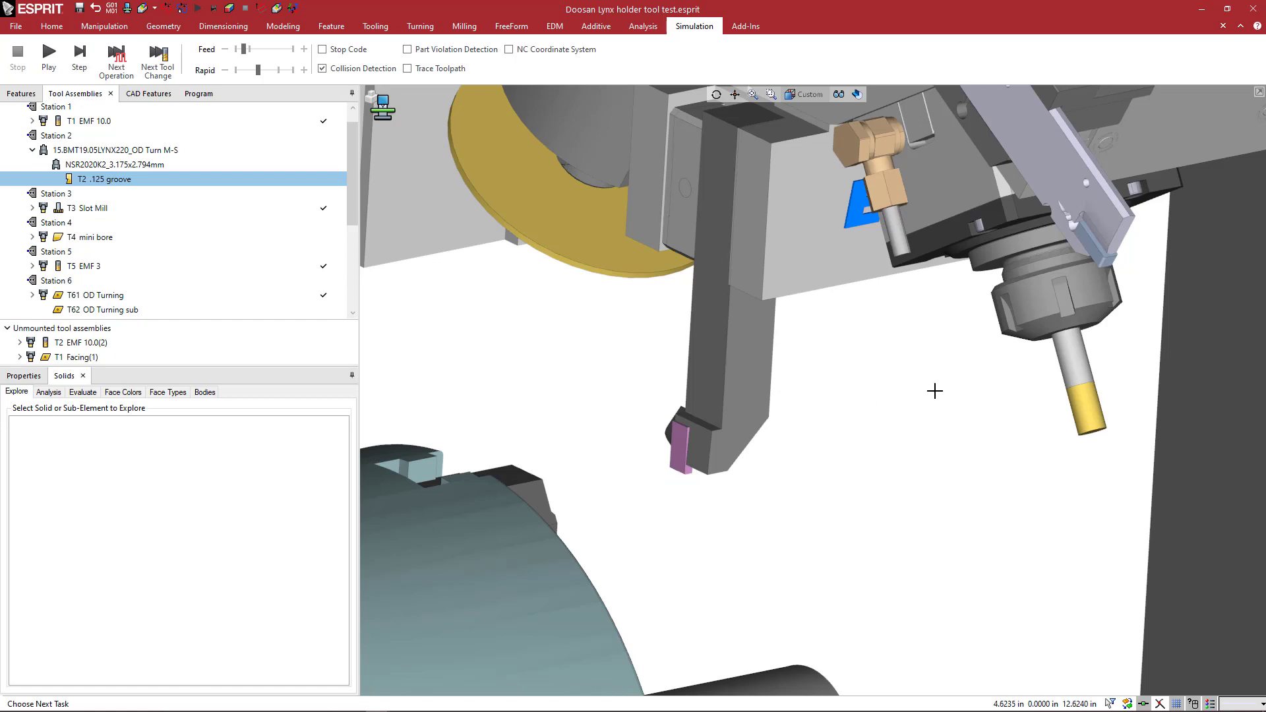
pyautogui.moveTo(913, 318); pyautogui.dragTo(902, 374, button='middle')
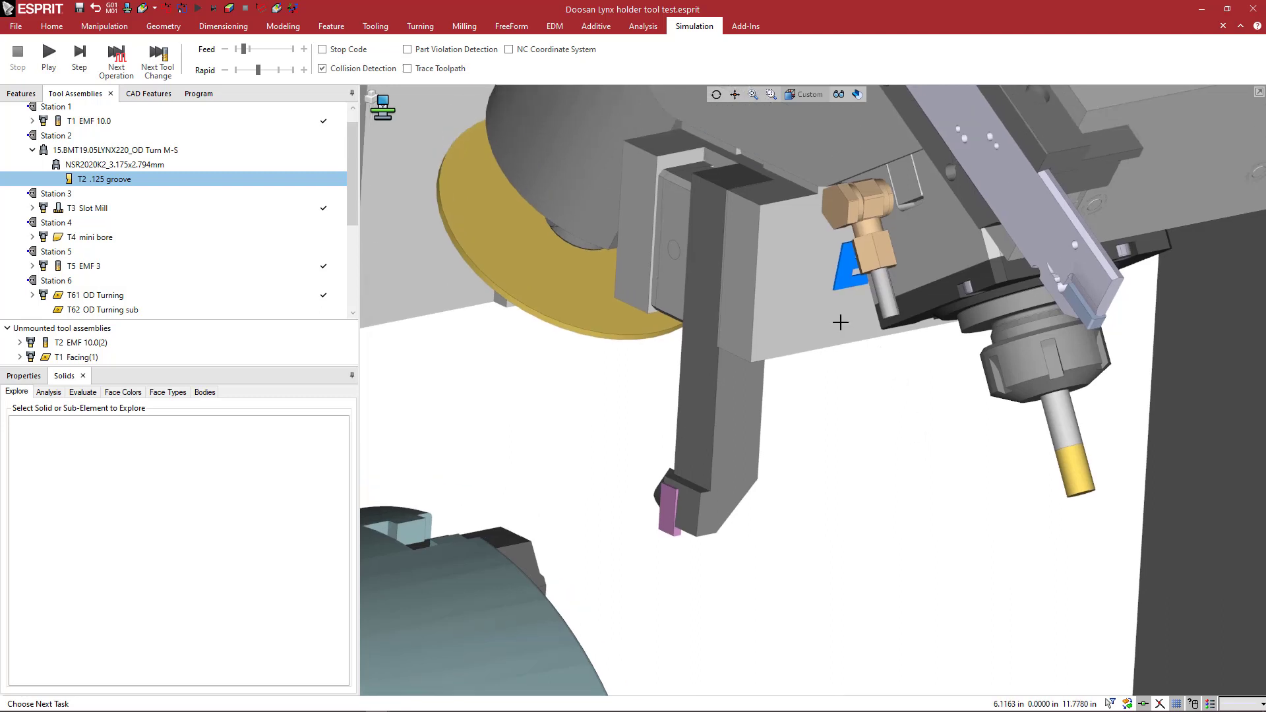